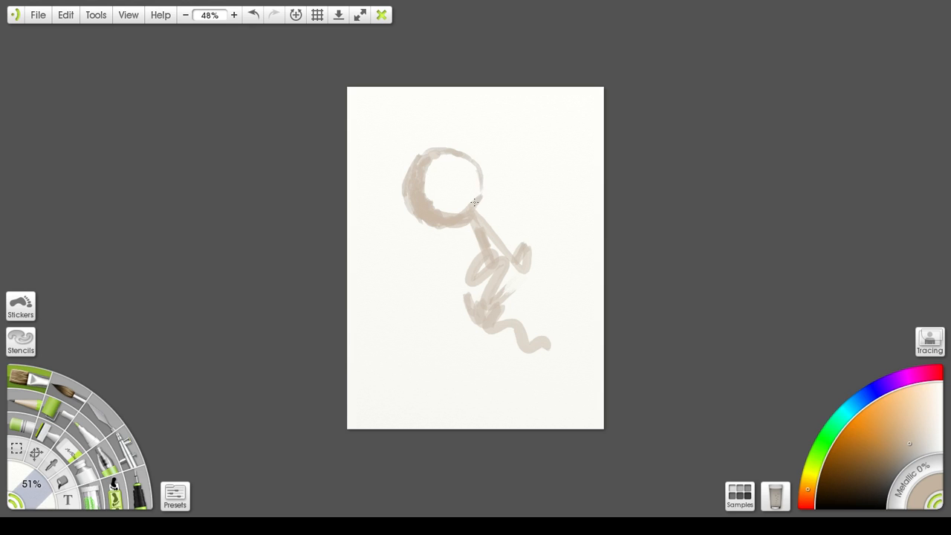
# Close the circle's outline in taupe and paint a very dark brown shadow along its left and lower edge
pyautogui.moveTo(485, 173); pyautogui.dragTo(470, 216)
pyautogui.click(870, 487)
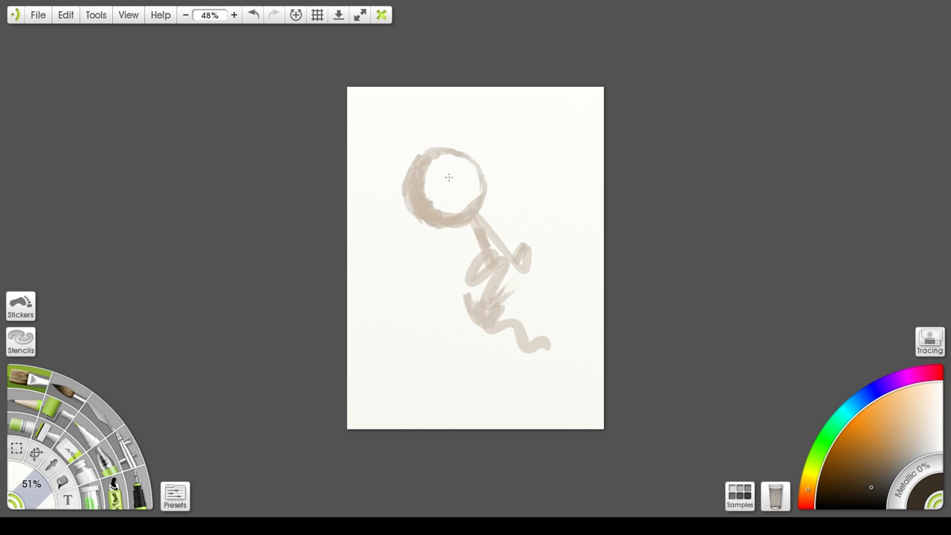
pyautogui.moveTo(428, 153)
pyautogui.mouseDown()
pyautogui.moveTo(402, 198)
pyautogui.moveTo(425, 157)
pyautogui.moveTo(405, 193)
pyautogui.moveTo(413, 156)
pyautogui.moveTo(413, 171)
pyautogui.moveTo(431, 151)
pyautogui.moveTo(403, 180)
pyautogui.moveTo(414, 170)
pyautogui.moveTo(406, 202)
pyautogui.moveTo(417, 195)
pyautogui.moveTo(406, 194)
pyautogui.moveTo(428, 223)
pyautogui.moveTo(413, 180)
pyautogui.moveTo(415, 208)
pyautogui.moveTo(424, 199)
pyautogui.moveTo(407, 184)
pyautogui.moveTo(426, 216)
pyautogui.mouseUp()
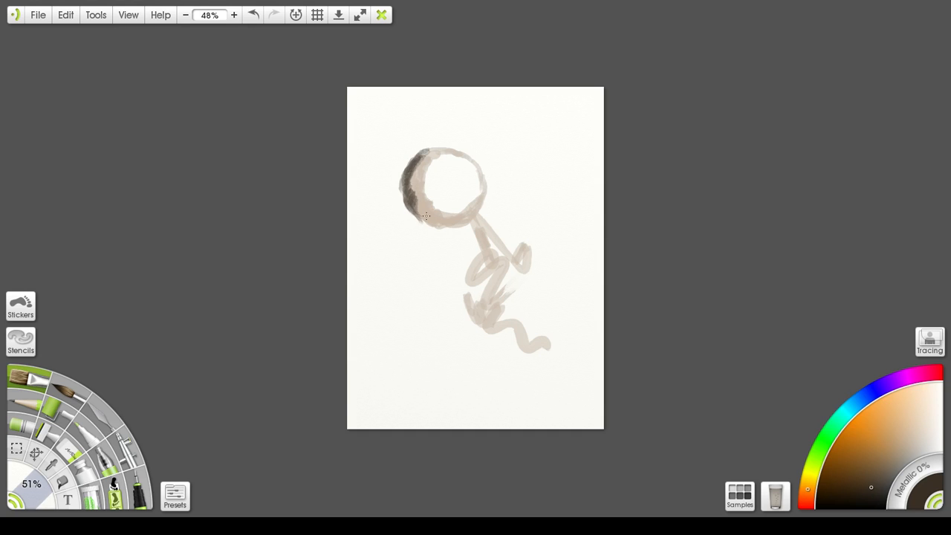
pyautogui.moveTo(406, 181)
pyautogui.mouseDown()
pyautogui.moveTo(422, 224)
pyautogui.moveTo(453, 201)
pyautogui.moveTo(413, 211)
pyautogui.moveTo(445, 222)
pyautogui.moveTo(418, 214)
pyautogui.moveTo(434, 227)
pyautogui.moveTo(408, 207)
pyautogui.moveTo(448, 233)
pyautogui.moveTo(406, 207)
pyautogui.moveTo(438, 233)
pyautogui.moveTo(425, 225)
pyautogui.moveTo(461, 225)
pyautogui.mouseUp()
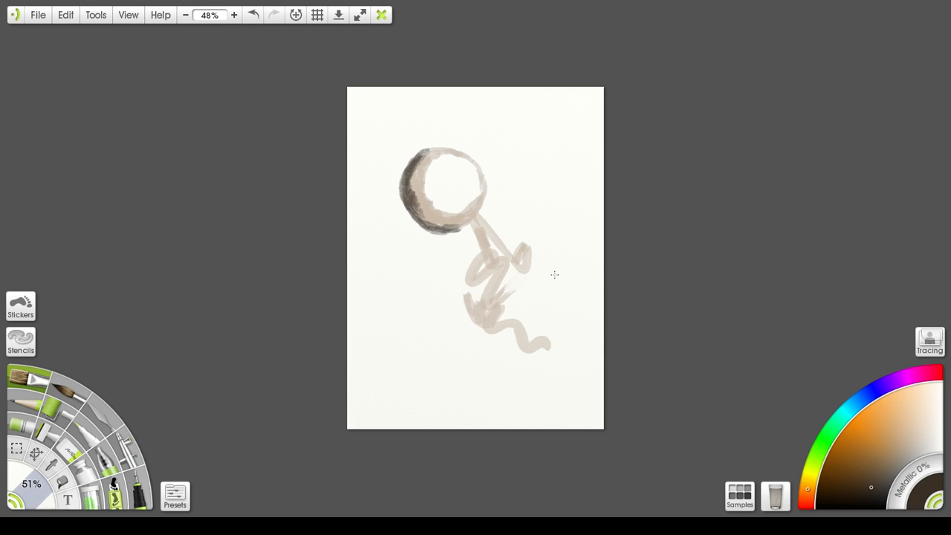
# Shade the left and lower inside of the circle in medium brown, extending the tone along its upper rim
pyautogui.click(878, 469)
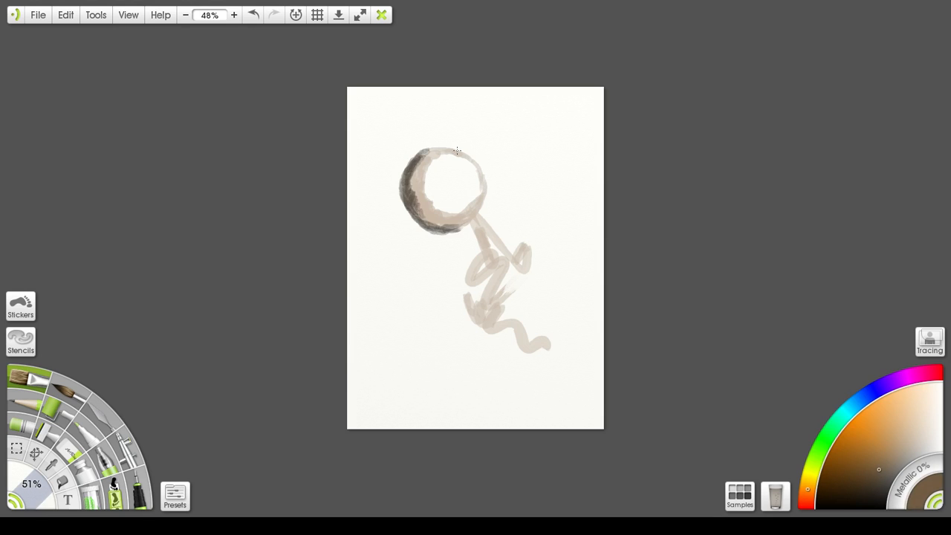
pyautogui.moveTo(410, 194)
pyautogui.mouseDown()
pyautogui.moveTo(416, 185)
pyautogui.moveTo(426, 215)
pyautogui.moveTo(420, 211)
pyautogui.moveTo(443, 220)
pyautogui.moveTo(434, 208)
pyautogui.mouseUp()
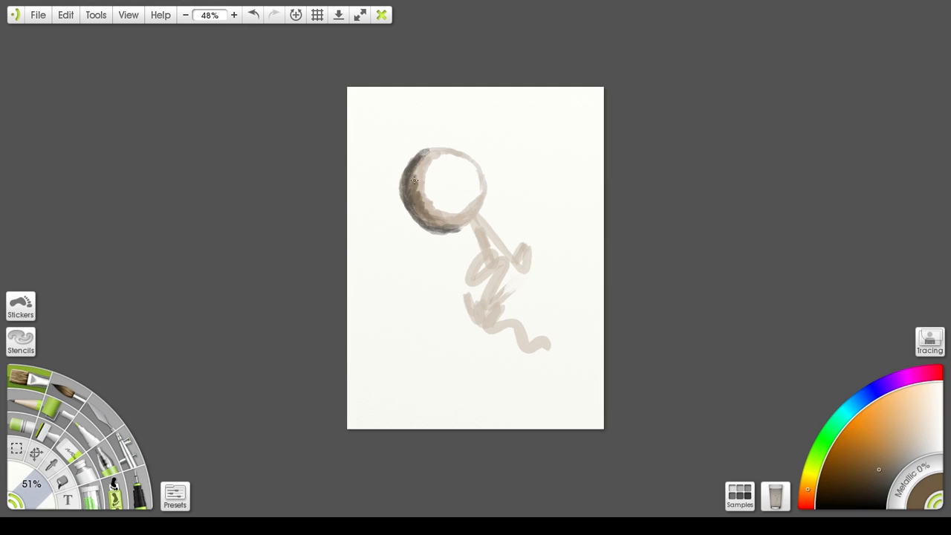
pyautogui.moveTo(415, 180)
pyautogui.mouseDown()
pyautogui.moveTo(433, 201)
pyautogui.moveTo(422, 194)
pyautogui.moveTo(434, 216)
pyautogui.moveTo(427, 206)
pyautogui.moveTo(455, 212)
pyautogui.moveTo(433, 216)
pyautogui.moveTo(467, 210)
pyautogui.moveTo(442, 214)
pyautogui.mouseUp()
pyautogui.moveTo(407, 186)
pyautogui.mouseDown()
pyautogui.moveTo(420, 222)
pyautogui.moveTo(406, 204)
pyautogui.moveTo(428, 231)
pyautogui.mouseUp()
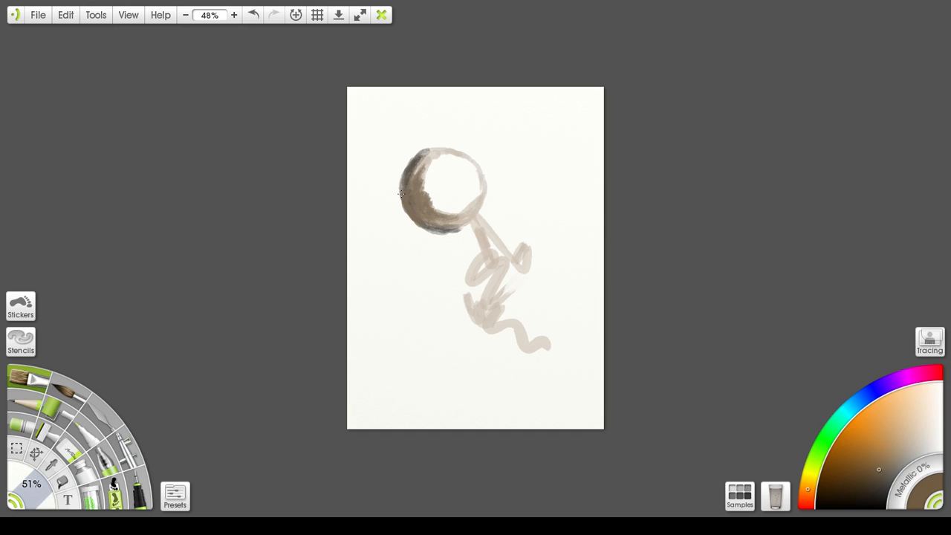
pyautogui.moveTo(429, 150); pyautogui.dragTo(441, 149)
pyautogui.moveTo(428, 150); pyautogui.dragTo(467, 156)
pyautogui.moveTo(416, 162)
pyautogui.mouseDown()
pyautogui.moveTo(431, 201)
pyautogui.moveTo(469, 193)
pyautogui.moveTo(437, 199)
pyautogui.moveTo(433, 212)
pyautogui.moveTo(483, 212)
pyautogui.moveTo(447, 204)
pyautogui.moveTo(444, 212)
pyautogui.moveTo(461, 204)
pyautogui.moveTo(454, 214)
pyautogui.moveTo(465, 199)
pyautogui.moveTo(447, 230)
pyautogui.moveTo(467, 216)
pyautogui.moveTo(455, 227)
pyautogui.moveTo(468, 224)
pyautogui.moveTo(456, 226)
pyautogui.moveTo(468, 220)
pyautogui.moveTo(458, 212)
pyautogui.moveTo(404, 198)
pyautogui.moveTo(440, 225)
pyautogui.mouseUp()
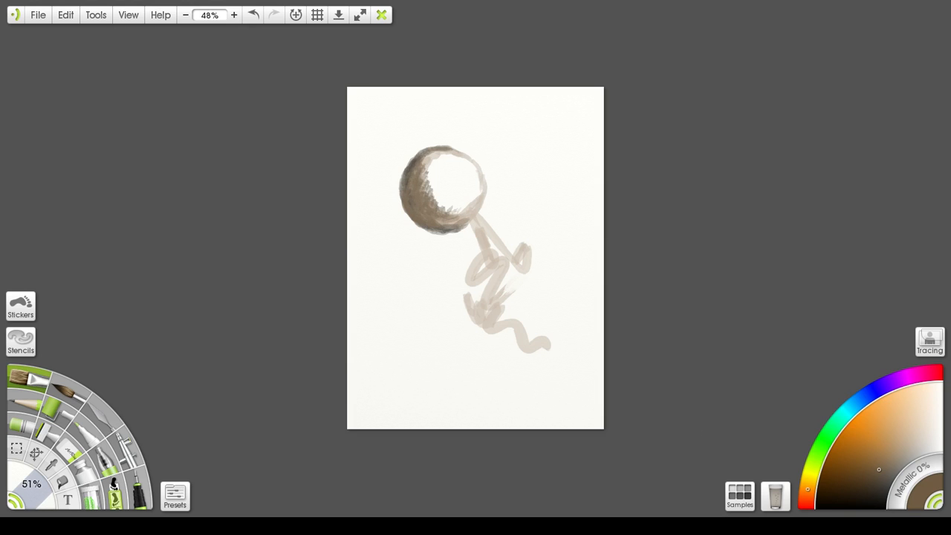
# Darken the sphere's outer rim with near-black strokes along its left, lower and upper right edges
pyautogui.click(882, 496)
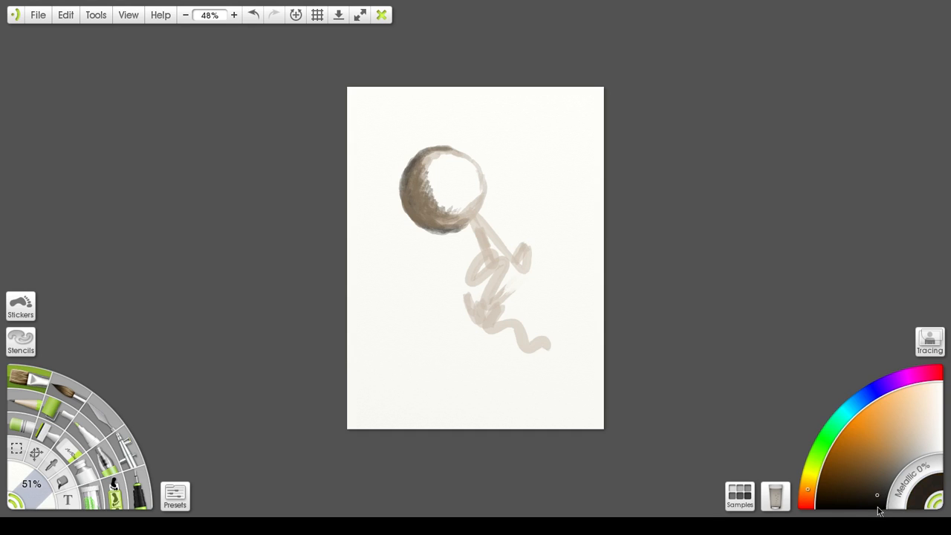
pyautogui.click(885, 505)
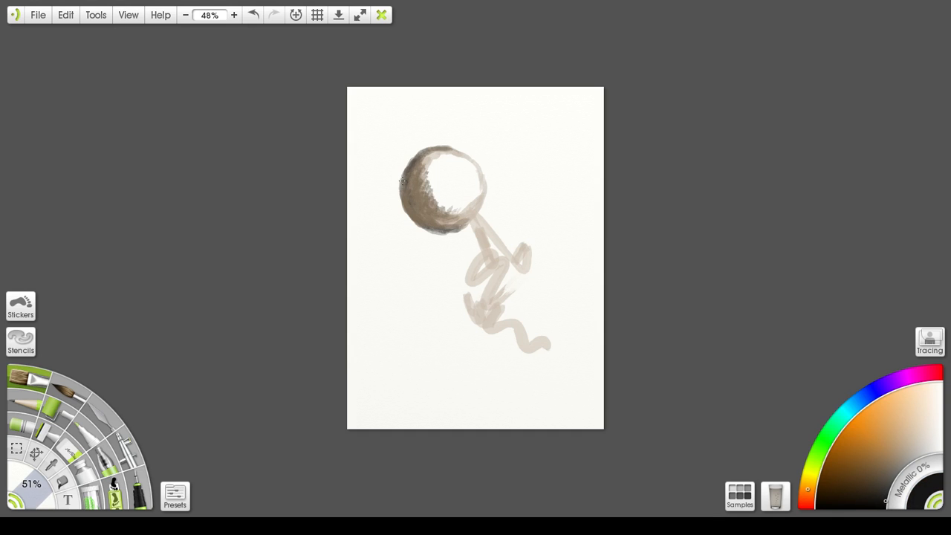
pyautogui.moveTo(402, 185)
pyautogui.mouseDown()
pyautogui.moveTo(411, 216)
pyautogui.moveTo(409, 188)
pyautogui.moveTo(420, 219)
pyautogui.moveTo(404, 194)
pyautogui.moveTo(410, 212)
pyautogui.moveTo(423, 231)
pyautogui.moveTo(406, 203)
pyautogui.moveTo(434, 233)
pyautogui.moveTo(406, 209)
pyautogui.moveTo(438, 227)
pyautogui.mouseUp()
pyautogui.moveTo(416, 219); pyautogui.dragTo(437, 234)
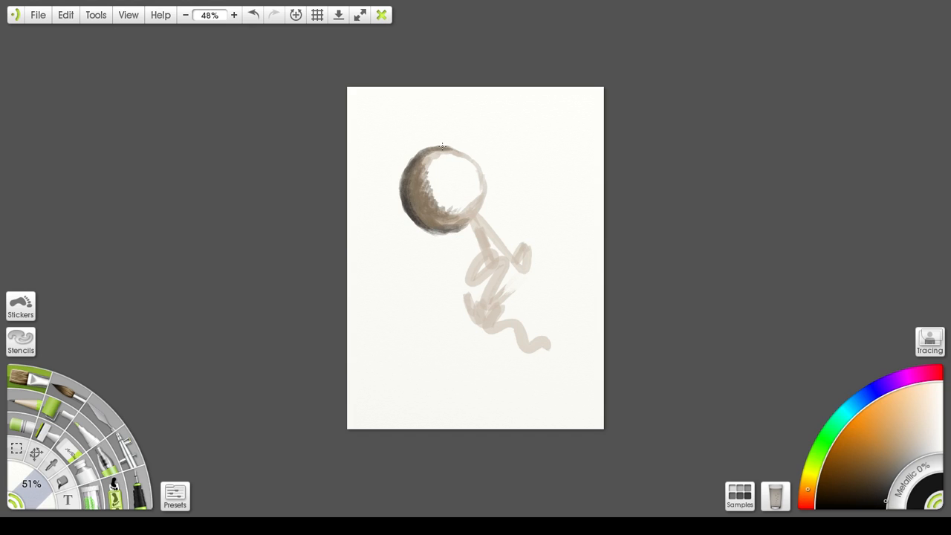
pyautogui.moveTo(444, 148); pyautogui.dragTo(472, 170)
pyautogui.moveTo(454, 149); pyautogui.dragTo(486, 172)
# Outline the stem below the sphere in near-black and hatch dark background around the stem and the sphere's upper right
pyautogui.moveTo(467, 230)
pyautogui.mouseDown()
pyautogui.moveTo(481, 211)
pyautogui.moveTo(457, 231)
pyautogui.moveTo(486, 217)
pyautogui.moveTo(480, 152)
pyautogui.moveTo(479, 215)
pyautogui.moveTo(498, 243)
pyautogui.moveTo(489, 211)
pyautogui.moveTo(478, 236)
pyautogui.moveTo(499, 254)
pyautogui.moveTo(479, 218)
pyautogui.moveTo(495, 240)
pyautogui.moveTo(486, 227)
pyautogui.moveTo(464, 224)
pyautogui.moveTo(497, 263)
pyautogui.moveTo(472, 232)
pyautogui.mouseUp()
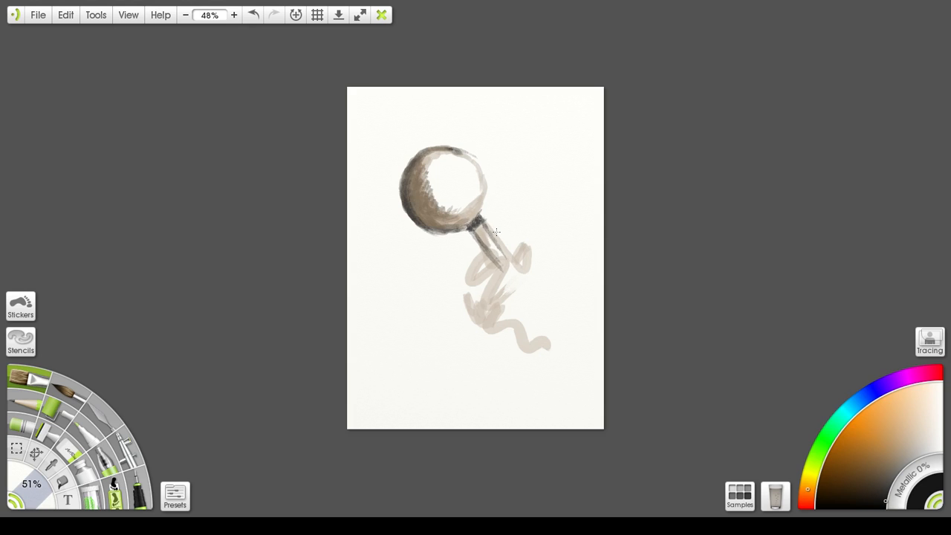
pyautogui.moveTo(472, 232)
pyautogui.mouseDown()
pyautogui.moveTo(509, 270)
pyautogui.moveTo(468, 228)
pyautogui.moveTo(470, 247)
pyautogui.moveTo(497, 276)
pyautogui.moveTo(467, 236)
pyautogui.moveTo(489, 266)
pyautogui.moveTo(478, 248)
pyautogui.moveTo(489, 258)
pyautogui.moveTo(475, 246)
pyautogui.moveTo(477, 269)
pyautogui.moveTo(489, 258)
pyautogui.moveTo(497, 268)
pyautogui.moveTo(481, 252)
pyautogui.moveTo(472, 274)
pyautogui.moveTo(465, 247)
pyautogui.mouseUp()
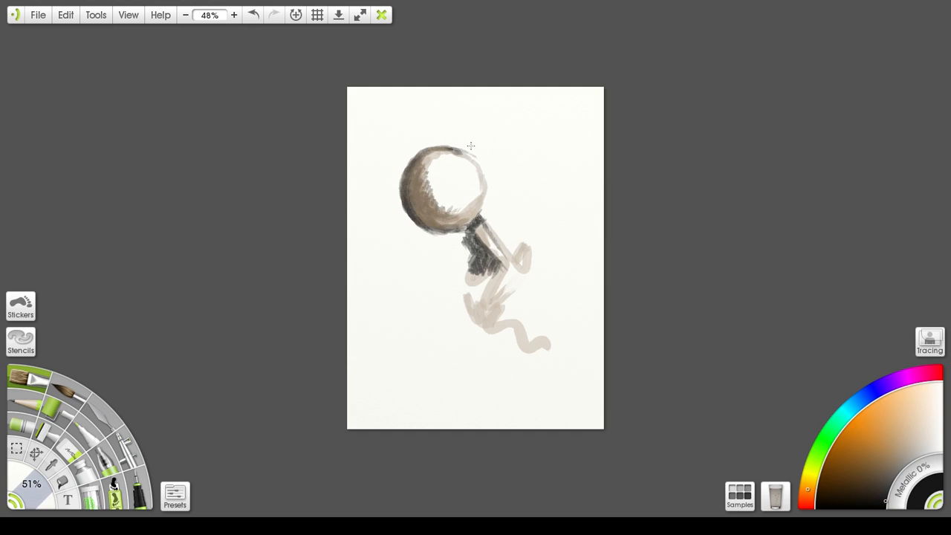
pyautogui.moveTo(458, 149)
pyautogui.mouseDown()
pyautogui.moveTo(481, 169)
pyautogui.moveTo(455, 149)
pyautogui.moveTo(471, 139)
pyautogui.moveTo(479, 165)
pyautogui.moveTo(472, 149)
pyautogui.moveTo(477, 158)
pyautogui.moveTo(459, 144)
pyautogui.moveTo(435, 145)
pyautogui.moveTo(464, 123)
pyautogui.moveTo(404, 162)
pyautogui.moveTo(435, 130)
pyautogui.moveTo(401, 157)
pyautogui.moveTo(440, 125)
pyautogui.moveTo(415, 155)
pyautogui.moveTo(443, 124)
pyautogui.moveTo(434, 138)
pyautogui.moveTo(470, 125)
pyautogui.moveTo(482, 142)
pyautogui.moveTo(483, 215)
pyautogui.moveTo(488, 153)
pyautogui.moveTo(485, 211)
pyautogui.moveTo(492, 196)
pyautogui.moveTo(487, 218)
pyautogui.moveTo(502, 239)
pyautogui.moveTo(500, 177)
pyautogui.moveTo(497, 221)
pyautogui.moveTo(507, 224)
pyautogui.moveTo(519, 269)
pyautogui.moveTo(503, 244)
pyautogui.moveTo(506, 259)
pyautogui.moveTo(526, 276)
pyautogui.moveTo(490, 260)
pyautogui.moveTo(530, 286)
pyautogui.mouseUp()
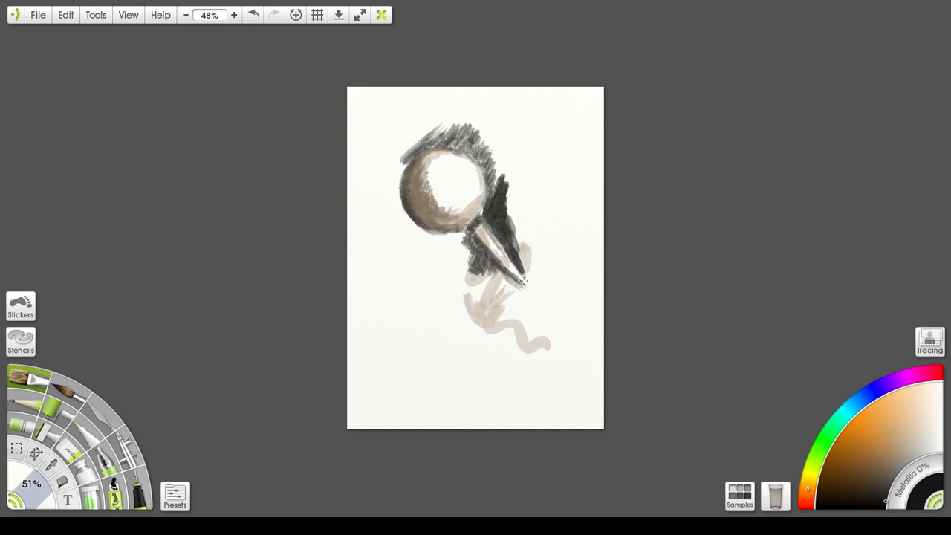
# Deepen the near-black shadow around the sphere's left and lower rim and thicken the dark mass beside the stem
pyautogui.moveTo(413, 180)
pyautogui.mouseDown()
pyautogui.moveTo(417, 212)
pyautogui.moveTo(444, 222)
pyautogui.mouseUp()
pyautogui.moveTo(408, 178); pyautogui.dragTo(425, 209)
pyautogui.moveTo(424, 224)
pyautogui.mouseDown()
pyautogui.moveTo(464, 226)
pyautogui.moveTo(421, 212)
pyautogui.moveTo(432, 228)
pyautogui.moveTo(464, 227)
pyautogui.moveTo(425, 220)
pyautogui.moveTo(449, 232)
pyautogui.moveTo(478, 213)
pyautogui.moveTo(467, 230)
pyautogui.moveTo(482, 209)
pyautogui.moveTo(452, 242)
pyautogui.moveTo(455, 235)
pyautogui.moveTo(465, 247)
pyautogui.moveTo(445, 237)
pyautogui.moveTo(489, 272)
pyautogui.mouseUp()
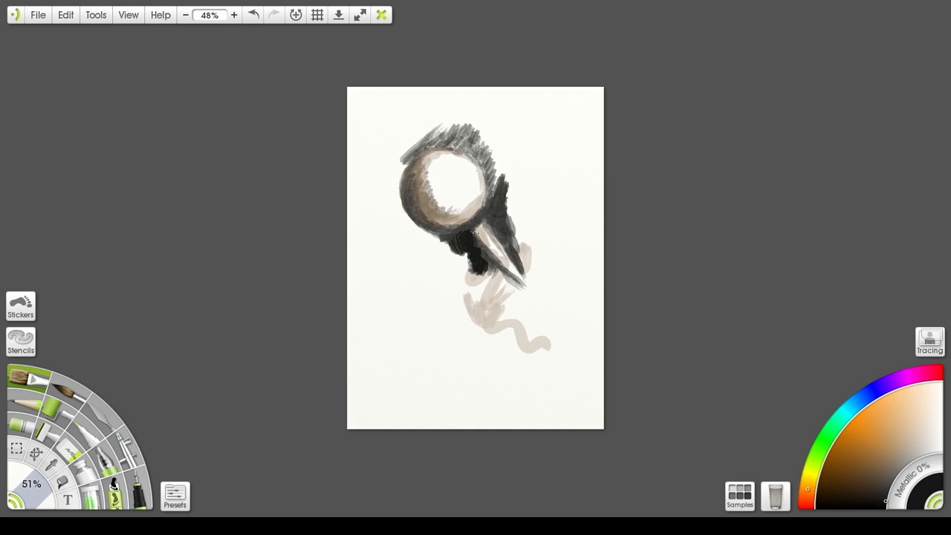
pyautogui.moveTo(475, 232)
pyautogui.mouseDown()
pyautogui.moveTo(513, 282)
pyautogui.moveTo(483, 262)
pyautogui.moveTo(491, 286)
pyautogui.moveTo(474, 277)
pyautogui.moveTo(491, 295)
pyautogui.moveTo(472, 270)
pyautogui.moveTo(474, 251)
pyautogui.moveTo(475, 270)
pyautogui.moveTo(455, 259)
pyautogui.moveTo(469, 250)
pyautogui.moveTo(447, 253)
pyautogui.moveTo(464, 255)
pyautogui.moveTo(452, 268)
pyautogui.moveTo(483, 267)
pyautogui.moveTo(443, 246)
pyautogui.mouseUp()
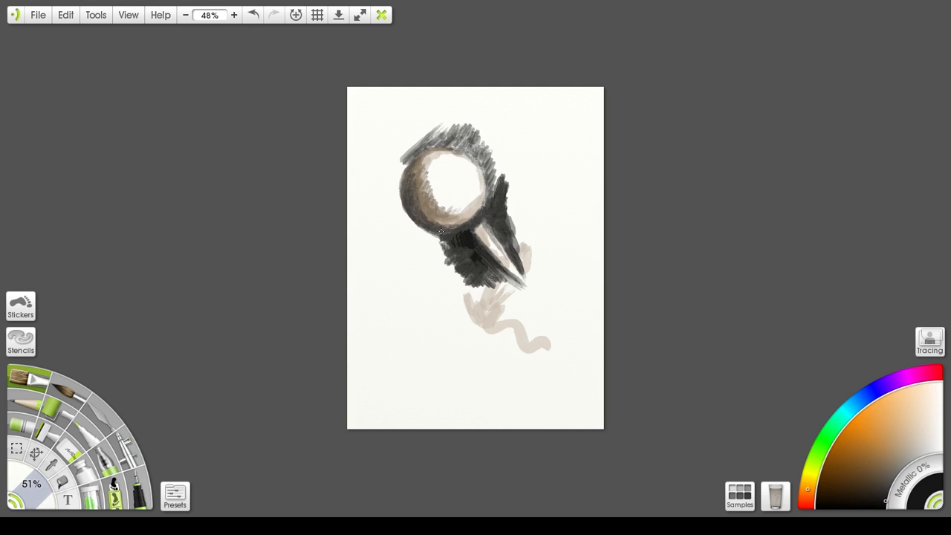
pyautogui.moveTo(408, 154)
pyautogui.mouseDown()
pyautogui.moveTo(399, 175)
pyautogui.moveTo(410, 160)
pyautogui.moveTo(406, 206)
pyautogui.mouseUp()
pyautogui.moveTo(405, 188); pyautogui.dragTo(410, 169)
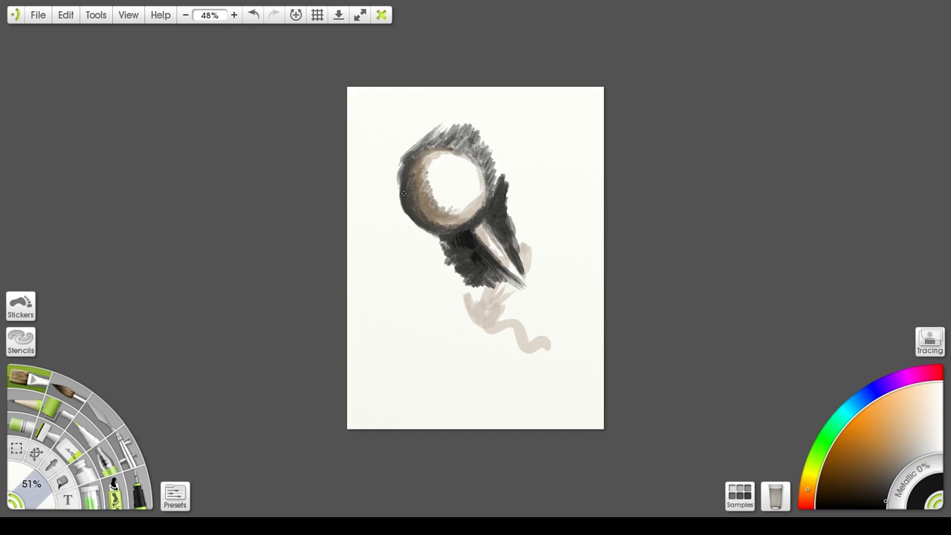
pyautogui.moveTo(403, 193)
pyautogui.mouseDown()
pyautogui.moveTo(424, 221)
pyautogui.moveTo(410, 177)
pyautogui.moveTo(425, 216)
pyautogui.moveTo(472, 223)
pyautogui.mouseUp()
# Fill the sphere's shaded side with grey-brown and light taupe, leaving a white highlight at its upper right
pyautogui.click(890, 469)
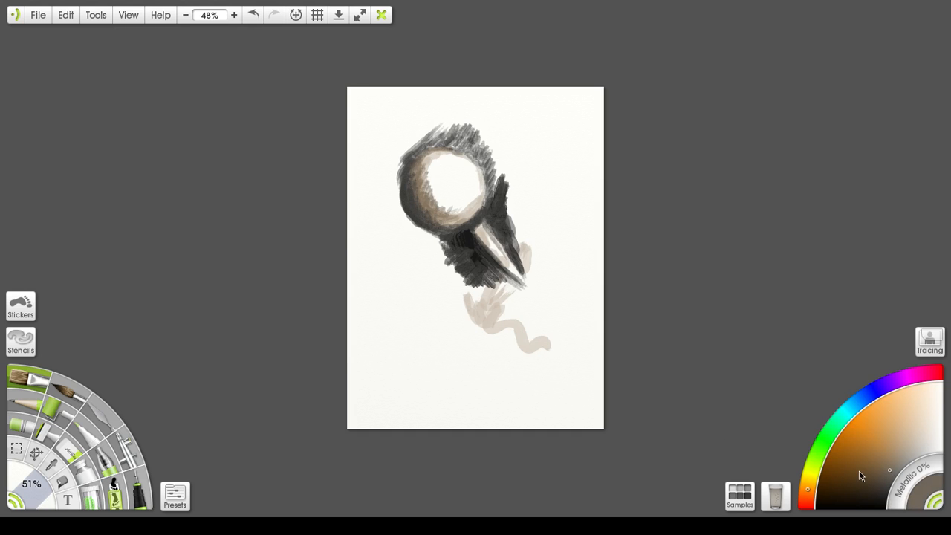
pyautogui.moveTo(415, 170)
pyautogui.mouseDown()
pyautogui.moveTo(414, 196)
pyautogui.moveTo(433, 215)
pyautogui.mouseUp()
pyautogui.moveTo(428, 171)
pyautogui.mouseDown()
pyautogui.moveTo(428, 190)
pyautogui.moveTo(448, 209)
pyautogui.mouseUp()
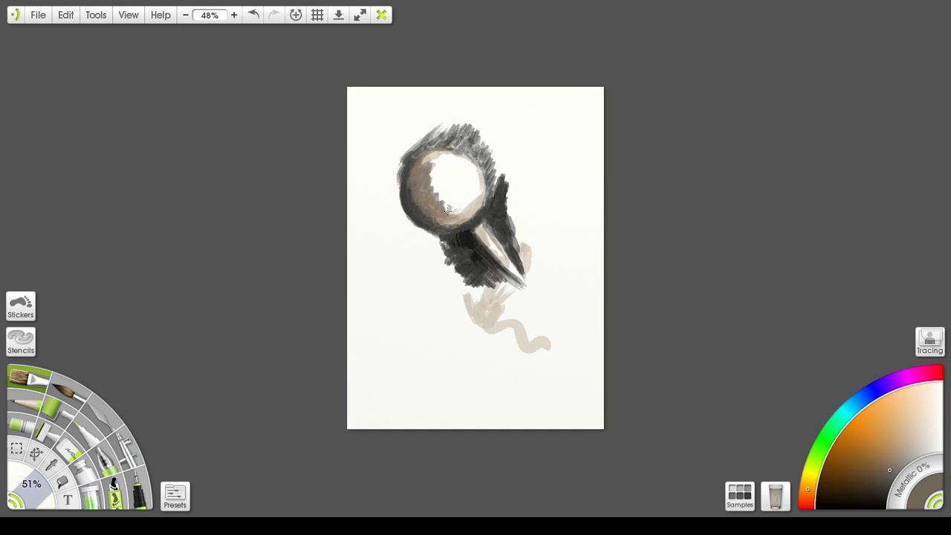
pyautogui.click(905, 453)
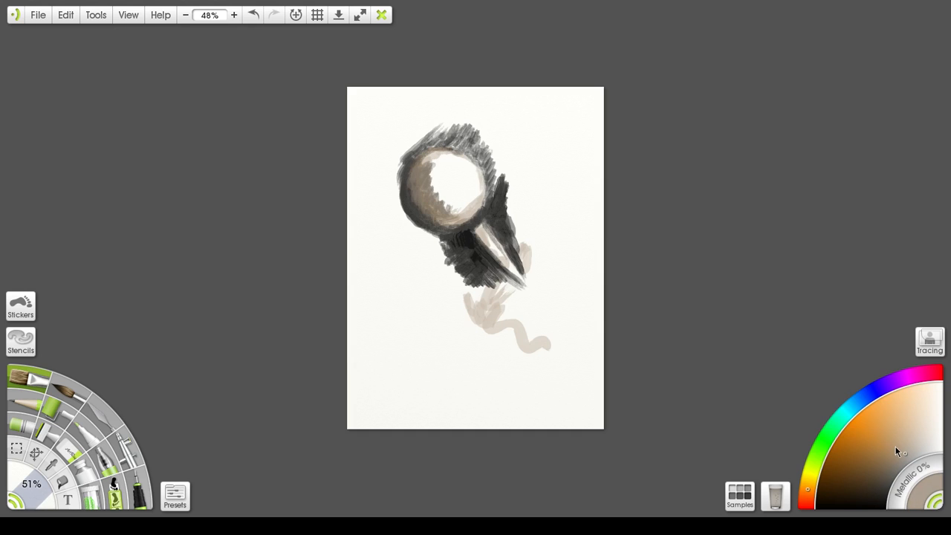
pyautogui.moveTo(436, 159)
pyautogui.mouseDown()
pyautogui.moveTo(431, 182)
pyautogui.moveTo(444, 206)
pyautogui.moveTo(456, 213)
pyautogui.moveTo(470, 201)
pyautogui.mouseUp()
pyautogui.moveTo(429, 160)
pyautogui.mouseDown()
pyautogui.moveTo(443, 191)
pyautogui.moveTo(464, 202)
pyautogui.moveTo(469, 187)
pyautogui.moveTo(480, 197)
pyautogui.moveTo(481, 185)
pyautogui.moveTo(445, 155)
pyautogui.moveTo(433, 164)
pyautogui.moveTo(452, 197)
pyautogui.moveTo(427, 167)
pyautogui.moveTo(422, 186)
pyautogui.moveTo(449, 214)
pyautogui.moveTo(406, 194)
pyautogui.moveTo(435, 214)
pyautogui.moveTo(410, 186)
pyautogui.moveTo(418, 211)
pyautogui.moveTo(412, 197)
pyautogui.moveTo(434, 219)
pyautogui.moveTo(420, 197)
pyautogui.moveTo(439, 214)
pyautogui.moveTo(464, 197)
pyautogui.moveTo(418, 208)
pyautogui.moveTo(413, 197)
pyautogui.moveTo(423, 224)
pyautogui.moveTo(411, 201)
pyautogui.moveTo(435, 224)
pyautogui.moveTo(415, 203)
pyautogui.moveTo(413, 182)
pyautogui.moveTo(431, 221)
pyautogui.mouseUp()
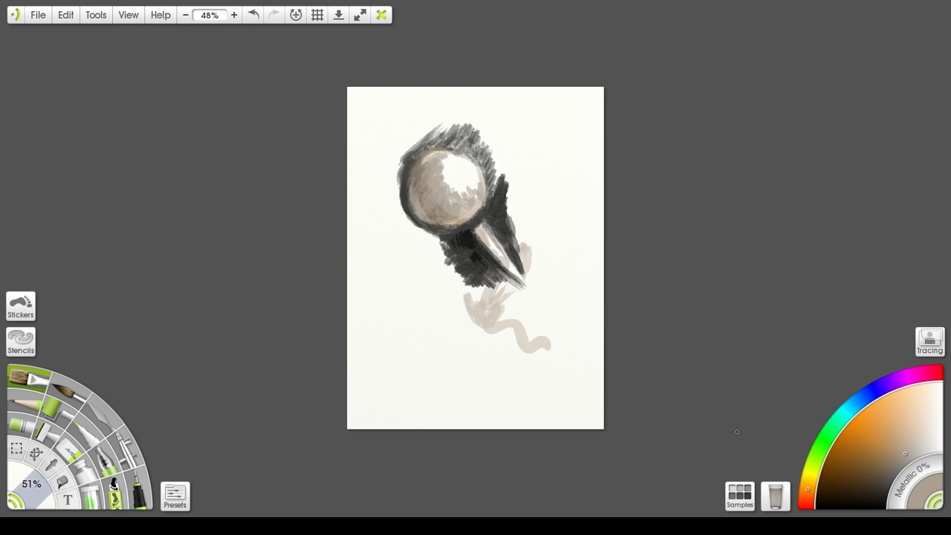
# Fill the area under the sphere with near-black, from its lower left edge across to the stem
pyautogui.click(882, 500)
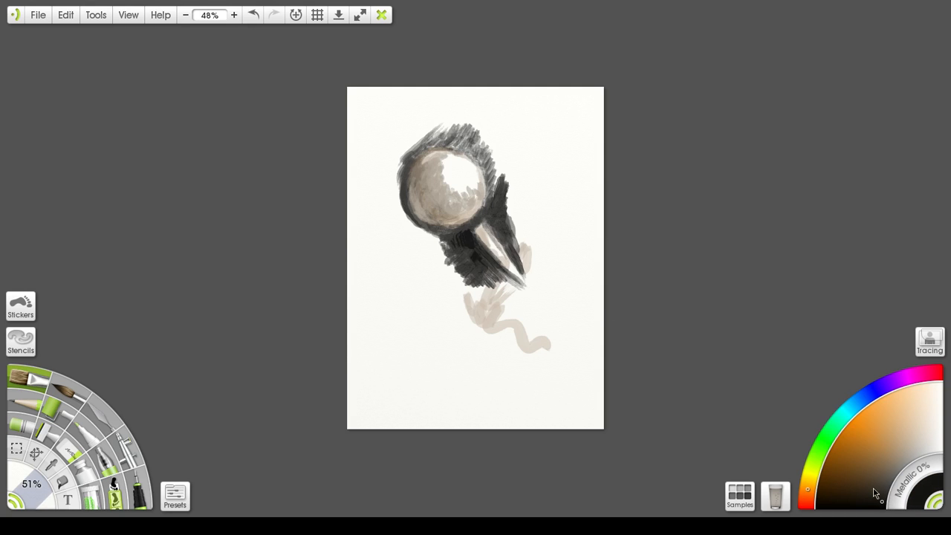
pyautogui.moveTo(408, 219); pyautogui.dragTo(438, 237)
pyautogui.moveTo(442, 238)
pyautogui.mouseDown()
pyautogui.moveTo(431, 241)
pyautogui.moveTo(456, 261)
pyautogui.moveTo(444, 254)
pyautogui.moveTo(451, 272)
pyautogui.moveTo(434, 230)
pyautogui.moveTo(415, 217)
pyautogui.moveTo(436, 282)
pyautogui.moveTo(431, 261)
pyautogui.moveTo(445, 282)
pyautogui.moveTo(479, 272)
pyautogui.moveTo(467, 249)
pyautogui.moveTo(473, 289)
pyautogui.moveTo(483, 260)
pyautogui.moveTo(503, 294)
pyautogui.moveTo(497, 267)
pyautogui.moveTo(512, 288)
pyautogui.mouseUp()
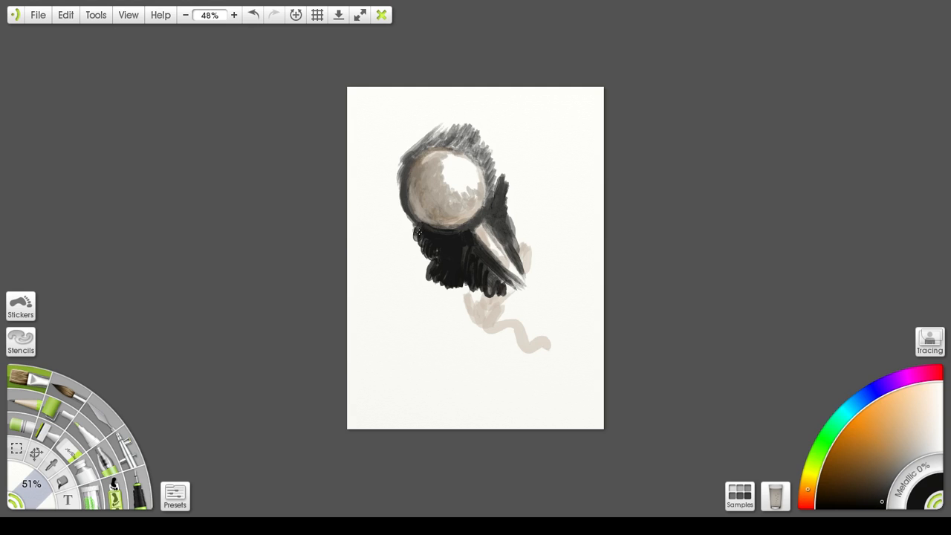
pyautogui.moveTo(413, 216)
pyautogui.mouseDown()
pyautogui.moveTo(398, 203)
pyautogui.moveTo(420, 246)
pyautogui.moveTo(398, 222)
pyautogui.moveTo(433, 284)
pyautogui.mouseUp()
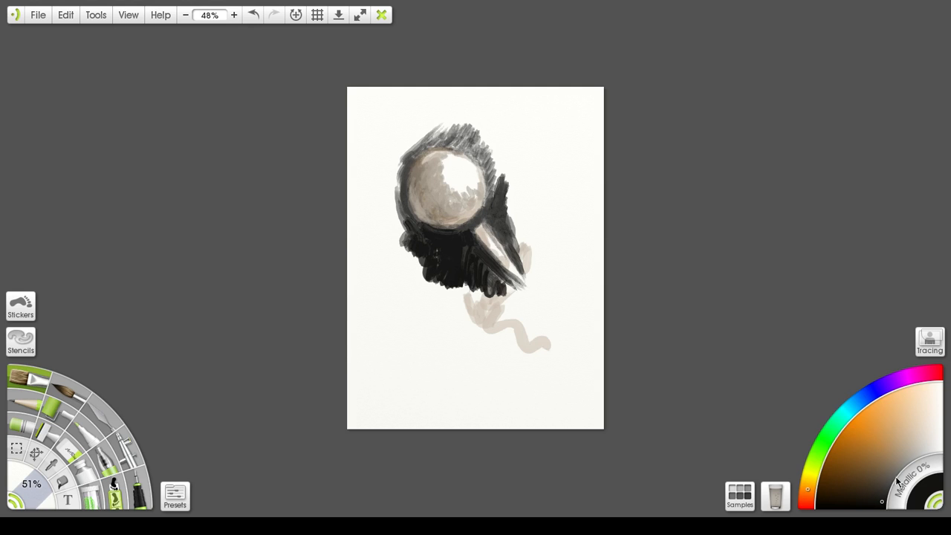
# Paint neutral grey around and into the sphere's highlight, and extend the dark mass out to the lower left
pyautogui.moveTo(892, 478); pyautogui.dragTo(908, 464)
pyautogui.moveTo(442, 168)
pyautogui.mouseDown()
pyautogui.moveTo(455, 194)
pyautogui.moveTo(440, 158)
pyautogui.moveTo(440, 187)
pyautogui.moveTo(449, 176)
pyautogui.moveTo(455, 194)
pyautogui.moveTo(474, 193)
pyautogui.moveTo(451, 192)
pyautogui.moveTo(456, 200)
pyautogui.moveTo(439, 189)
pyautogui.moveTo(454, 204)
pyautogui.moveTo(483, 175)
pyautogui.mouseUp()
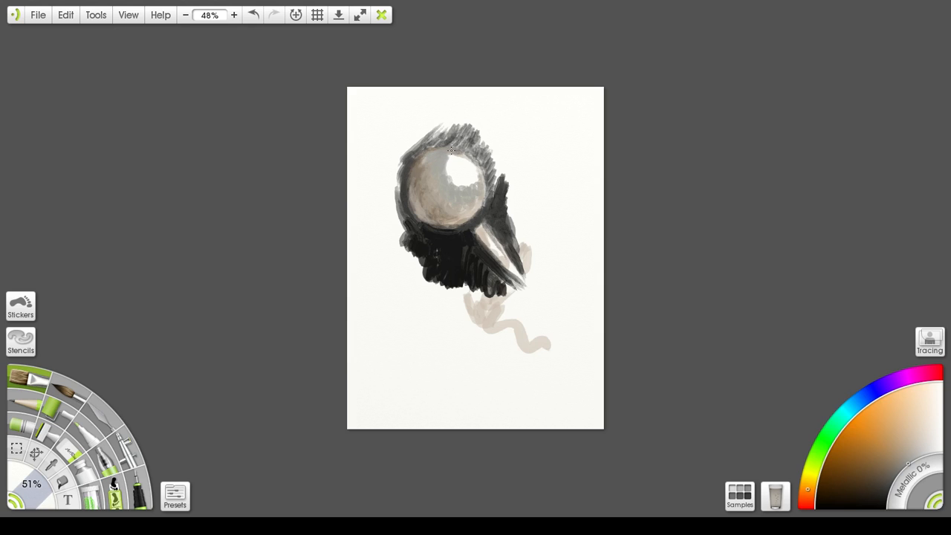
pyautogui.moveTo(451, 151)
pyautogui.mouseDown()
pyautogui.moveTo(440, 178)
pyautogui.moveTo(451, 158)
pyautogui.moveTo(449, 190)
pyautogui.moveTo(445, 176)
pyautogui.moveTo(467, 171)
pyautogui.moveTo(454, 163)
pyautogui.moveTo(479, 173)
pyautogui.moveTo(456, 182)
pyautogui.moveTo(457, 154)
pyautogui.moveTo(477, 183)
pyautogui.moveTo(448, 157)
pyautogui.moveTo(476, 170)
pyautogui.moveTo(454, 157)
pyautogui.moveTo(463, 176)
pyautogui.moveTo(450, 179)
pyautogui.moveTo(476, 179)
pyautogui.moveTo(465, 190)
pyautogui.moveTo(450, 178)
pyautogui.moveTo(479, 199)
pyautogui.moveTo(453, 223)
pyautogui.moveTo(477, 214)
pyautogui.mouseUp()
pyautogui.moveTo(413, 163)
pyautogui.mouseDown()
pyautogui.moveTo(414, 245)
pyautogui.moveTo(410, 223)
pyautogui.moveTo(397, 234)
pyautogui.moveTo(411, 231)
pyautogui.moveTo(402, 263)
pyautogui.moveTo(412, 256)
pyautogui.moveTo(430, 288)
pyautogui.moveTo(453, 273)
pyautogui.moveTo(422, 275)
pyautogui.moveTo(437, 221)
pyautogui.moveTo(464, 267)
pyautogui.moveTo(394, 279)
pyautogui.moveTo(403, 266)
pyautogui.moveTo(392, 260)
pyautogui.moveTo(401, 262)
pyautogui.moveTo(396, 237)
pyautogui.moveTo(408, 225)
pyautogui.moveTo(394, 262)
pyautogui.mouseUp()
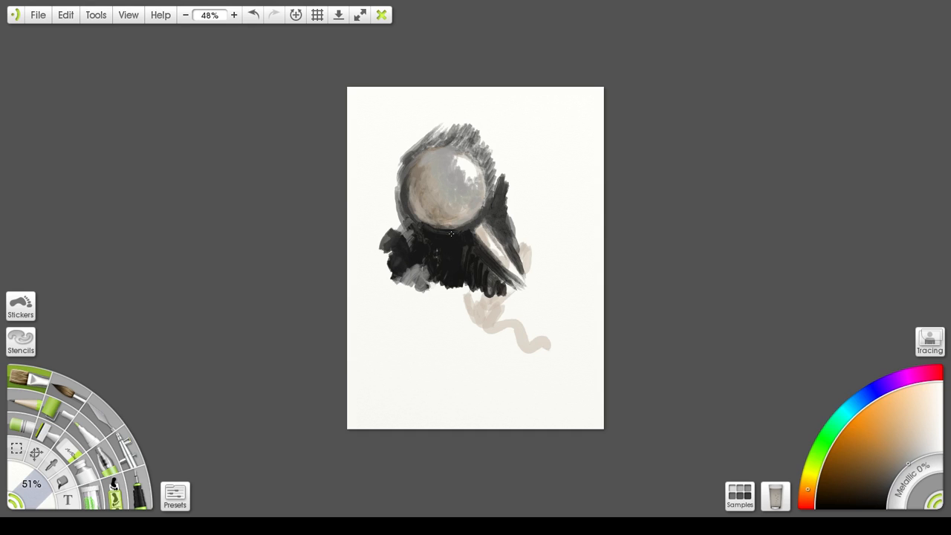
pyautogui.moveTo(407, 223)
pyautogui.mouseDown()
pyautogui.moveTo(406, 237)
pyautogui.moveTo(396, 233)
pyautogui.mouseUp()
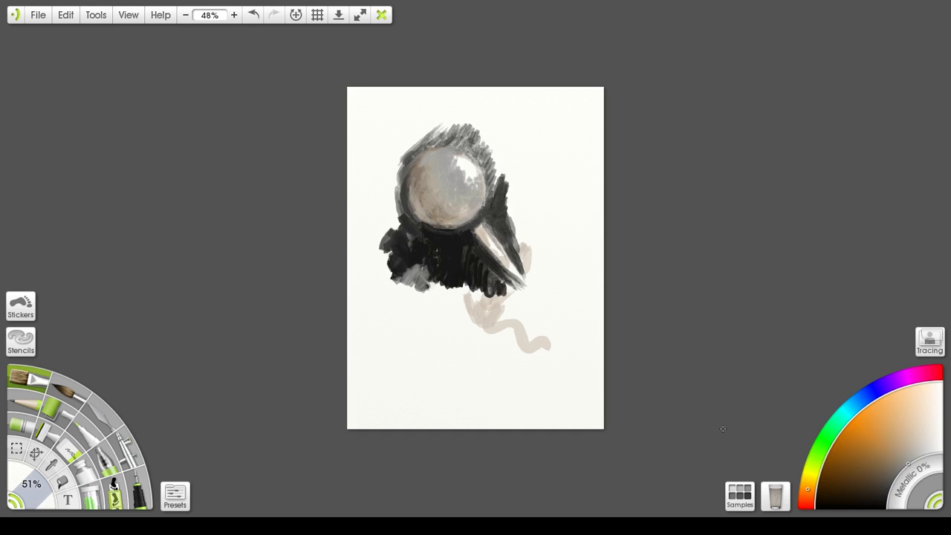
# With a light warm grey, extend the dark mass downward and brush lighter strokes along the sphere's left outer edge
pyautogui.click(912, 454)
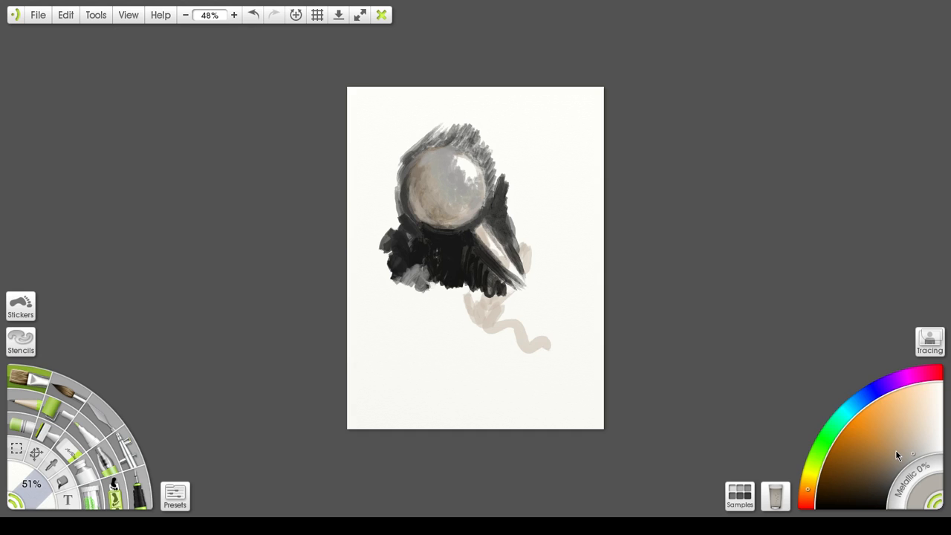
pyautogui.moveTo(410, 246)
pyautogui.mouseDown()
pyautogui.moveTo(448, 289)
pyautogui.moveTo(434, 307)
pyautogui.moveTo(424, 303)
pyautogui.moveTo(479, 292)
pyautogui.moveTo(481, 303)
pyautogui.moveTo(508, 302)
pyautogui.mouseUp()
pyautogui.moveTo(470, 260)
pyautogui.mouseDown()
pyautogui.moveTo(490, 291)
pyautogui.moveTo(473, 267)
pyautogui.moveTo(497, 277)
pyautogui.moveTo(464, 278)
pyautogui.mouseUp()
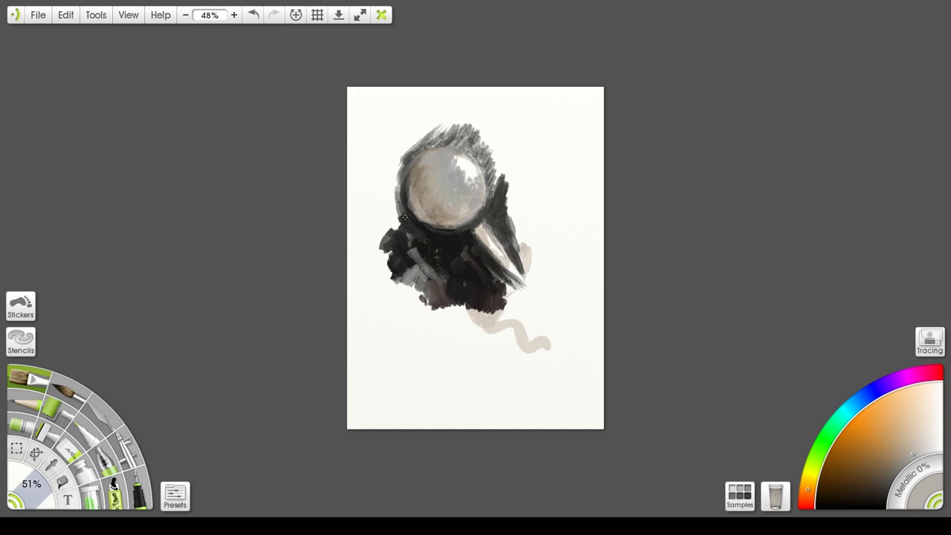
pyautogui.moveTo(403, 179)
pyautogui.mouseDown()
pyautogui.moveTo(401, 223)
pyautogui.moveTo(426, 245)
pyautogui.moveTo(417, 279)
pyautogui.moveTo(466, 257)
pyautogui.moveTo(426, 243)
pyautogui.moveTo(402, 204)
pyautogui.moveTo(409, 226)
pyautogui.mouseUp()
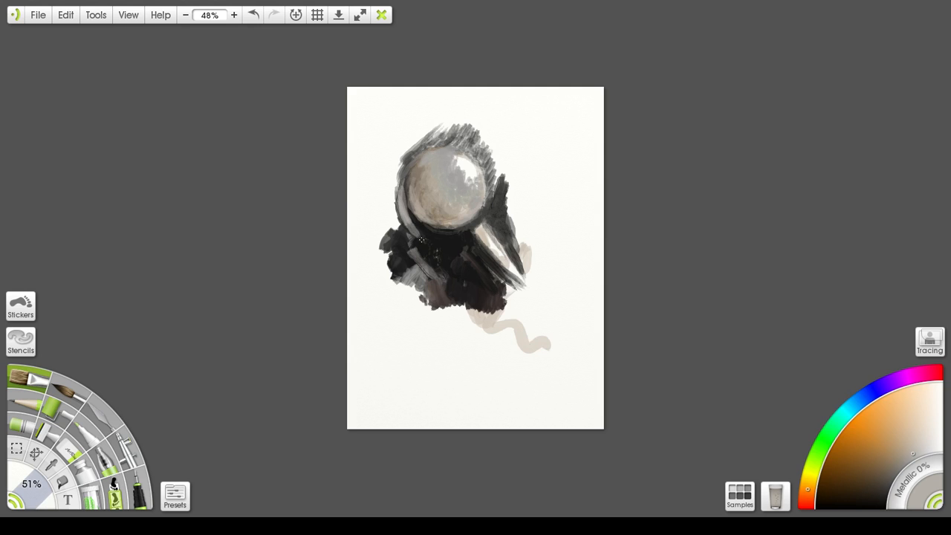
pyautogui.moveTo(401, 207)
pyautogui.mouseDown()
pyautogui.moveTo(413, 222)
pyautogui.moveTo(404, 183)
pyautogui.moveTo(388, 202)
pyautogui.moveTo(416, 240)
pyautogui.mouseUp()
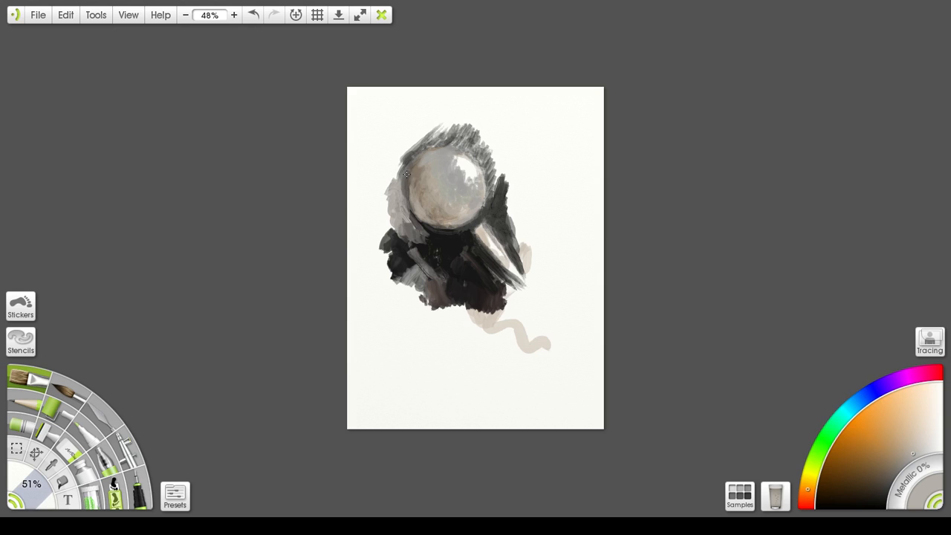
# Soften the sphere's dark left rim with warm grey and blend its highlight area using a lighter grey
pyautogui.moveTo(410, 188)
pyautogui.mouseDown()
pyautogui.moveTo(409, 208)
pyautogui.moveTo(410, 195)
pyautogui.moveTo(426, 224)
pyautogui.moveTo(413, 172)
pyautogui.moveTo(413, 202)
pyautogui.moveTo(432, 219)
pyautogui.mouseUp()
pyautogui.moveTo(477, 171)
pyautogui.mouseDown()
pyautogui.moveTo(455, 165)
pyautogui.moveTo(473, 185)
pyautogui.mouseUp()
pyautogui.moveTo(912, 455); pyautogui.dragTo(929, 450)
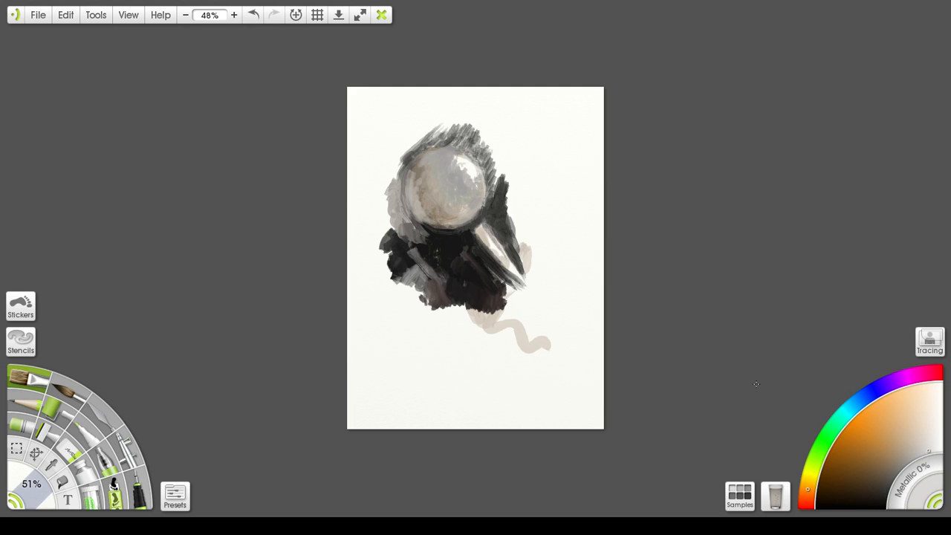
pyautogui.moveTo(460, 162)
pyautogui.mouseDown()
pyautogui.moveTo(475, 183)
pyautogui.moveTo(453, 156)
pyautogui.moveTo(453, 171)
pyautogui.moveTo(474, 190)
pyautogui.moveTo(475, 173)
pyautogui.moveTo(464, 198)
pyautogui.mouseUp()
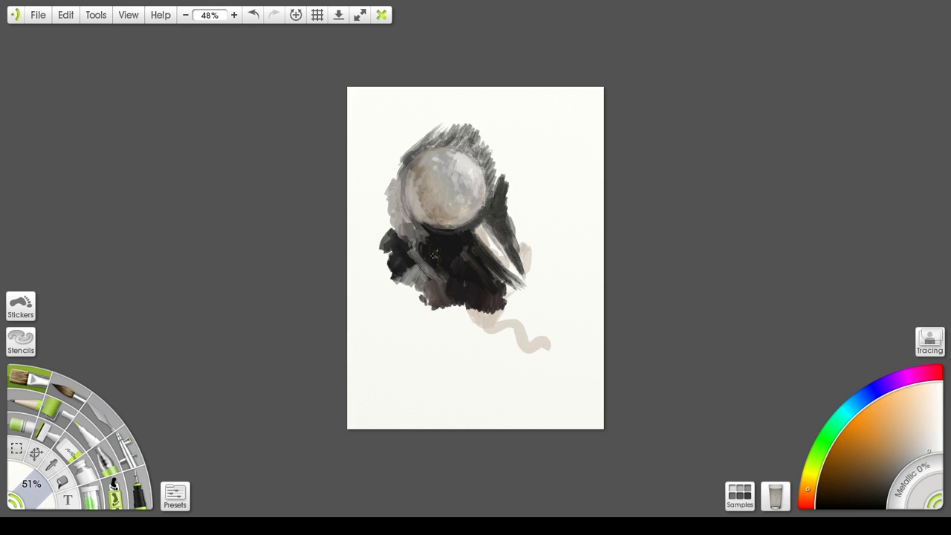
# Restore the near-black shadow beneath the sphere's lower left edge, covering the lighter grey strokes there
pyautogui.click(878, 497)
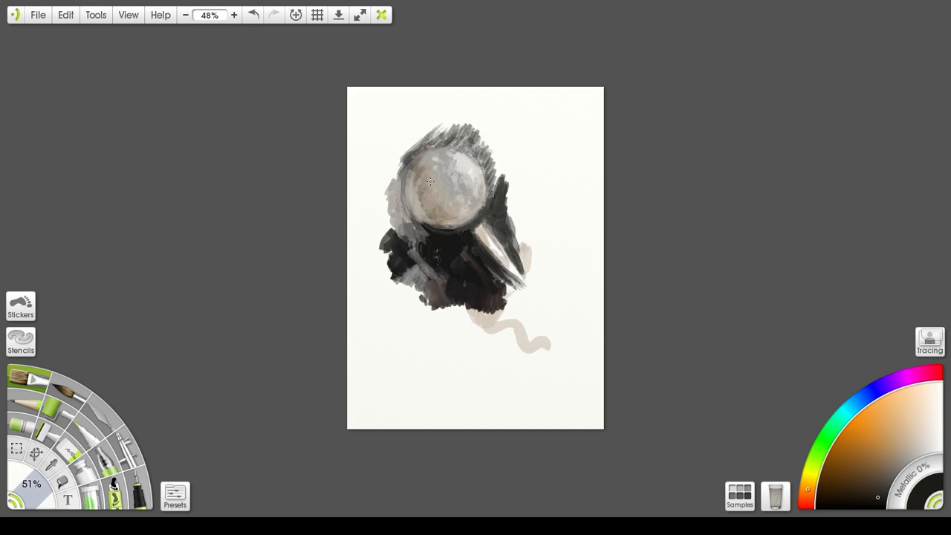
pyautogui.moveTo(401, 225)
pyautogui.mouseDown()
pyautogui.moveTo(428, 235)
pyautogui.moveTo(402, 222)
pyautogui.moveTo(416, 223)
pyautogui.moveTo(389, 180)
pyautogui.moveTo(393, 216)
pyautogui.moveTo(411, 227)
pyautogui.moveTo(399, 234)
pyautogui.moveTo(430, 240)
pyautogui.mouseUp()
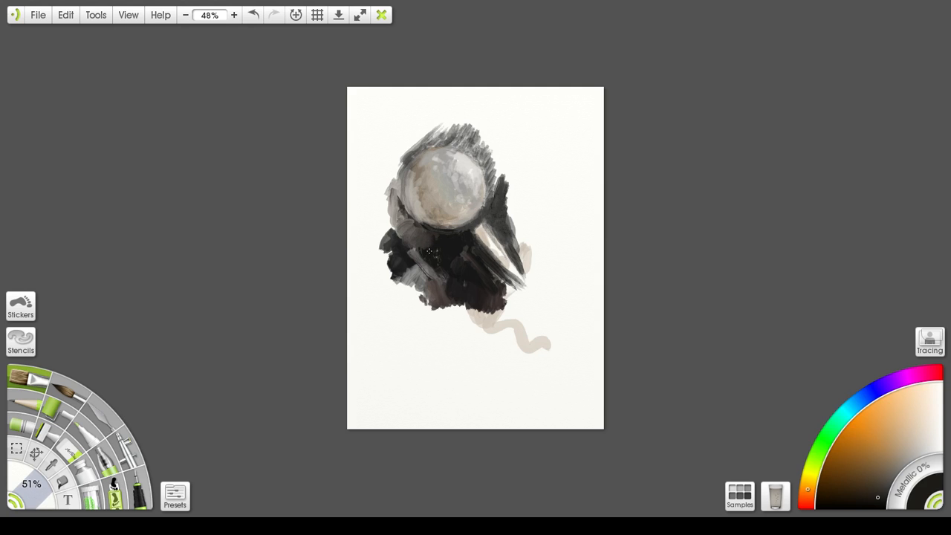
pyautogui.moveTo(404, 224)
pyautogui.mouseDown()
pyautogui.moveTo(398, 241)
pyautogui.moveTo(427, 251)
pyautogui.moveTo(429, 271)
pyautogui.mouseUp()
pyautogui.moveTo(399, 200); pyautogui.dragTo(411, 222)
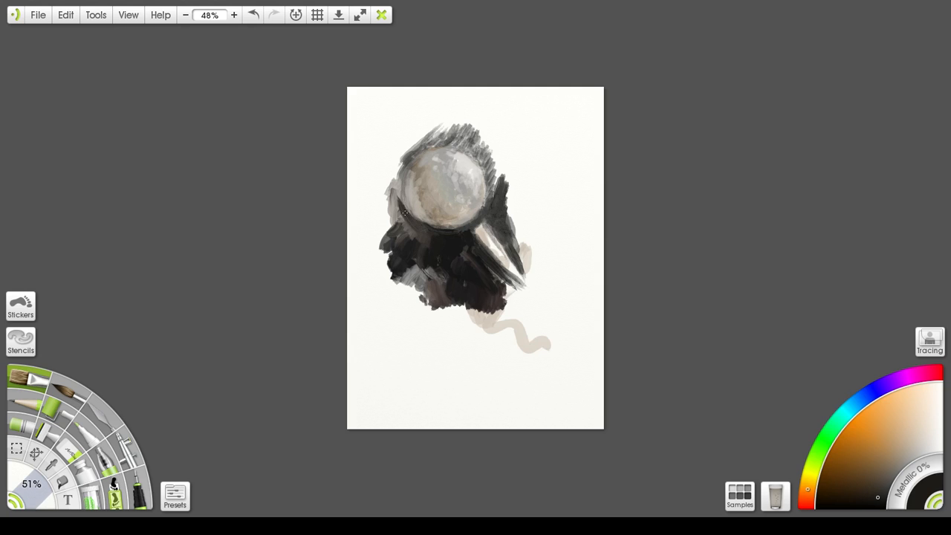
# Darken the background along the sphere's left and lower-left edge with near-black strokes, undoing the stray stroke over its lower rim
pyautogui.moveTo(421, 228)
pyautogui.mouseDown()
pyautogui.moveTo(401, 191)
pyautogui.moveTo(407, 217)
pyautogui.mouseUp()
pyautogui.moveTo(408, 170); pyautogui.dragTo(414, 215)
pyautogui.moveTo(412, 171)
pyautogui.mouseDown()
pyautogui.moveTo(412, 212)
pyautogui.moveTo(438, 238)
pyautogui.moveTo(425, 215)
pyautogui.moveTo(435, 195)
pyautogui.moveTo(393, 183)
pyautogui.moveTo(399, 229)
pyautogui.mouseUp()
pyautogui.moveTo(401, 192)
pyautogui.mouseDown()
pyautogui.moveTo(412, 223)
pyautogui.moveTo(404, 215)
pyautogui.moveTo(438, 236)
pyautogui.moveTo(403, 198)
pyautogui.moveTo(427, 232)
pyautogui.moveTo(412, 212)
pyautogui.mouseUp()
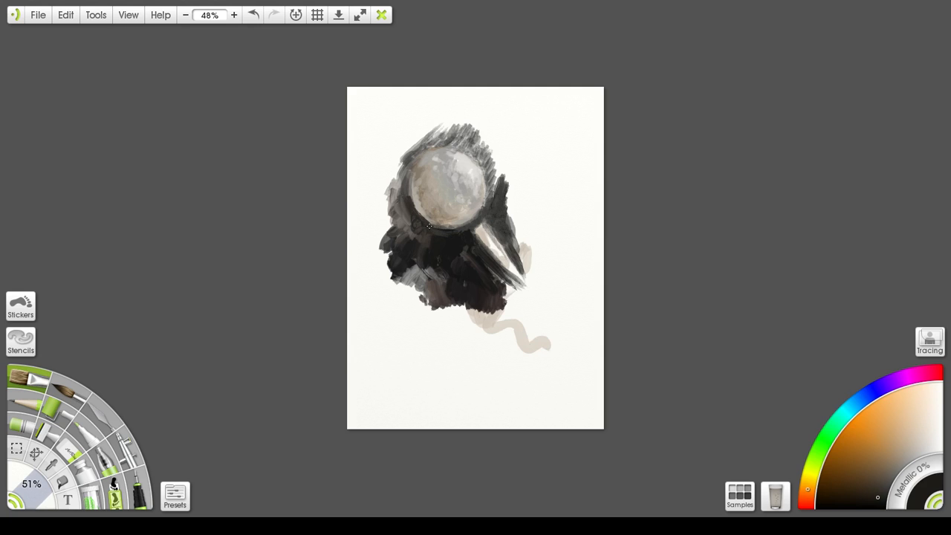
pyautogui.moveTo(428, 226); pyautogui.dragTo(430, 231)
pyautogui.moveTo(415, 215)
pyautogui.mouseDown()
pyautogui.moveTo(409, 237)
pyautogui.moveTo(425, 233)
pyautogui.moveTo(442, 252)
pyautogui.moveTo(455, 239)
pyautogui.moveTo(465, 247)
pyautogui.moveTo(428, 235)
pyautogui.moveTo(445, 238)
pyautogui.moveTo(417, 211)
pyautogui.moveTo(443, 224)
pyautogui.mouseUp()
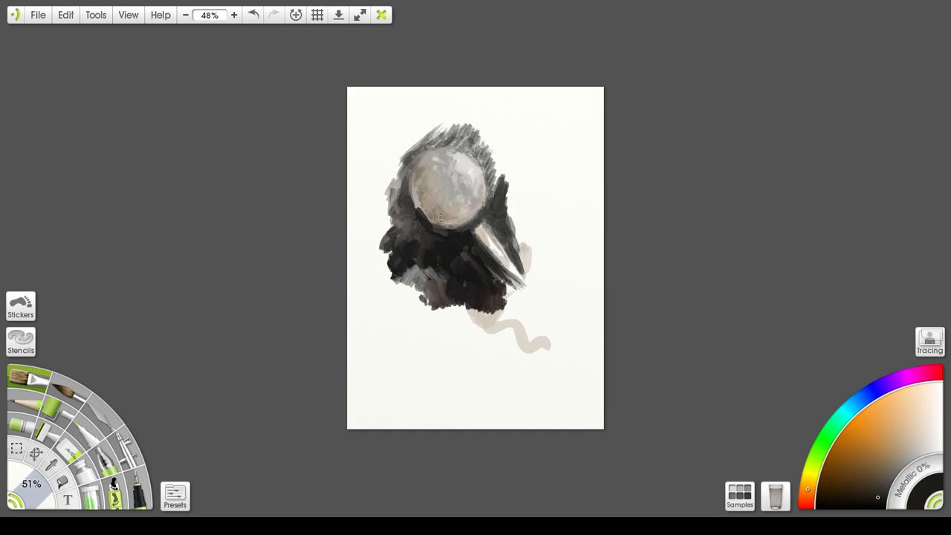
pyautogui.hotkey('ctrl', 'z')
pyautogui.click(430, 231)
# Cover the stem with dark brown and block in a second rounded form there with a mid taupe
pyautogui.moveTo(450, 234)
pyautogui.mouseDown()
pyautogui.moveTo(414, 211)
pyautogui.moveTo(454, 240)
pyautogui.moveTo(424, 226)
pyautogui.moveTo(451, 234)
pyautogui.moveTo(483, 224)
pyautogui.moveTo(492, 241)
pyautogui.moveTo(476, 229)
pyautogui.moveTo(483, 225)
pyautogui.moveTo(485, 243)
pyautogui.moveTo(494, 233)
pyautogui.moveTo(514, 272)
pyautogui.mouseUp()
pyautogui.moveTo(489, 228)
pyautogui.mouseDown()
pyautogui.moveTo(513, 232)
pyautogui.moveTo(505, 242)
pyautogui.moveTo(488, 228)
pyautogui.moveTo(511, 225)
pyautogui.moveTo(507, 238)
pyautogui.moveTo(516, 239)
pyautogui.moveTo(494, 258)
pyautogui.moveTo(518, 279)
pyautogui.moveTo(494, 252)
pyautogui.moveTo(492, 272)
pyautogui.moveTo(505, 280)
pyautogui.moveTo(529, 266)
pyautogui.mouseUp()
pyautogui.click(909, 447)
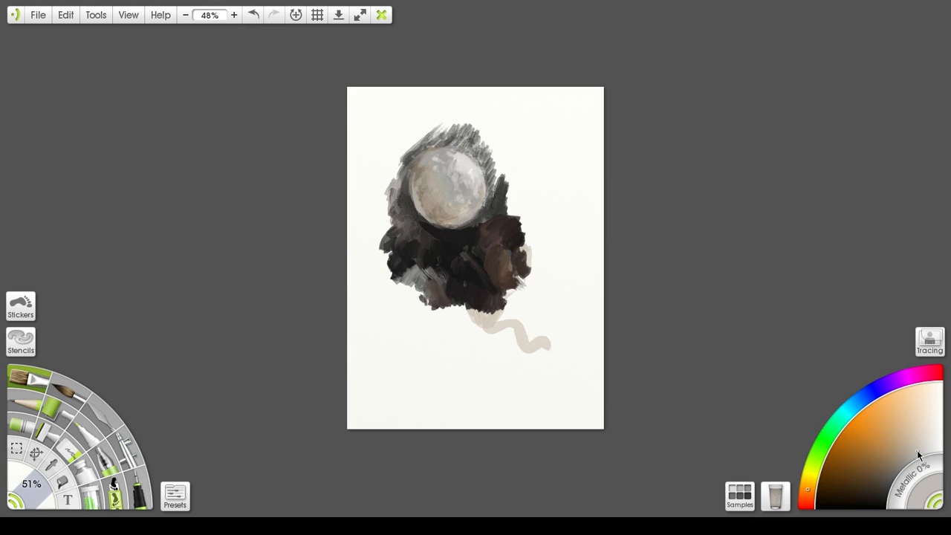
pyautogui.moveTo(504, 242)
pyautogui.mouseDown()
pyautogui.moveTo(513, 265)
pyautogui.moveTo(514, 242)
pyautogui.moveTo(528, 237)
pyautogui.moveTo(520, 246)
pyautogui.moveTo(527, 263)
pyautogui.moveTo(530, 250)
pyautogui.moveTo(495, 246)
pyautogui.moveTo(513, 228)
pyautogui.moveTo(505, 244)
pyautogui.moveTo(491, 245)
pyautogui.moveTo(523, 228)
pyautogui.moveTo(493, 256)
pyautogui.moveTo(514, 228)
pyautogui.mouseUp()
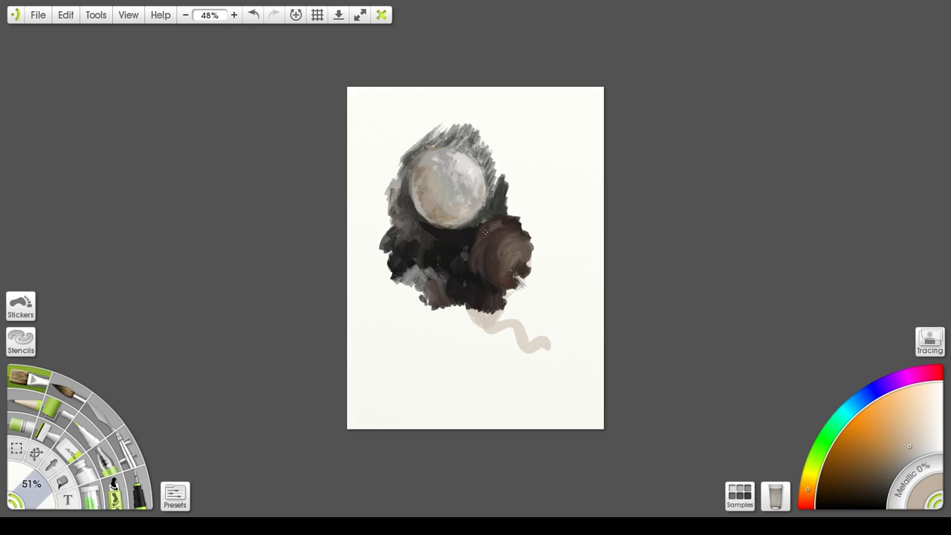
pyautogui.moveTo(509, 222)
pyautogui.mouseDown()
pyautogui.moveTo(538, 225)
pyautogui.moveTo(505, 219)
pyautogui.moveTo(534, 226)
pyautogui.moveTo(541, 250)
pyautogui.moveTo(524, 226)
pyautogui.moveTo(545, 264)
pyautogui.moveTo(540, 270)
pyautogui.moveTo(528, 260)
pyautogui.moveTo(547, 266)
pyautogui.moveTo(533, 292)
pyautogui.moveTo(520, 284)
pyautogui.moveTo(517, 296)
pyautogui.mouseUp()
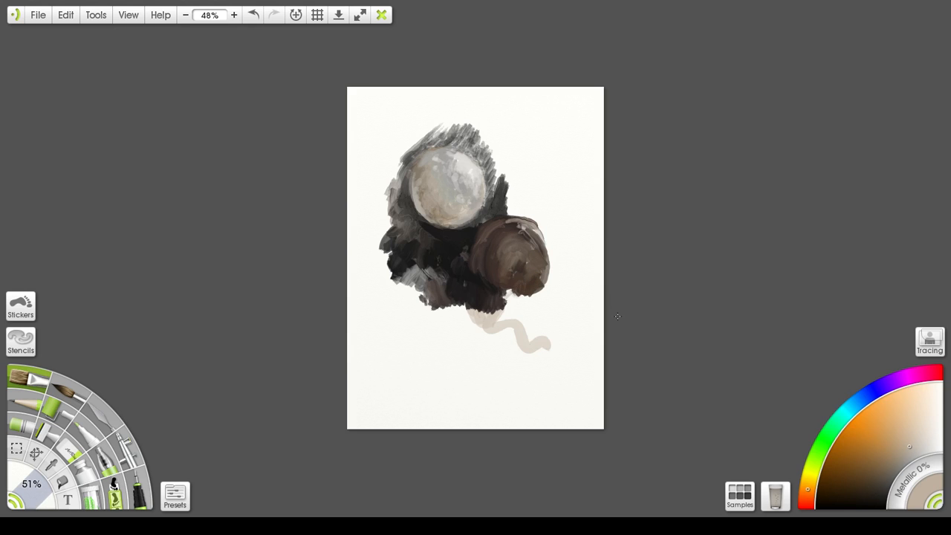
# Using light beige, extend and lighten the lower part of the brown form, and smooth the grey patches in the dark mass beside it
pyautogui.moveTo(905, 445); pyautogui.dragTo(921, 434)
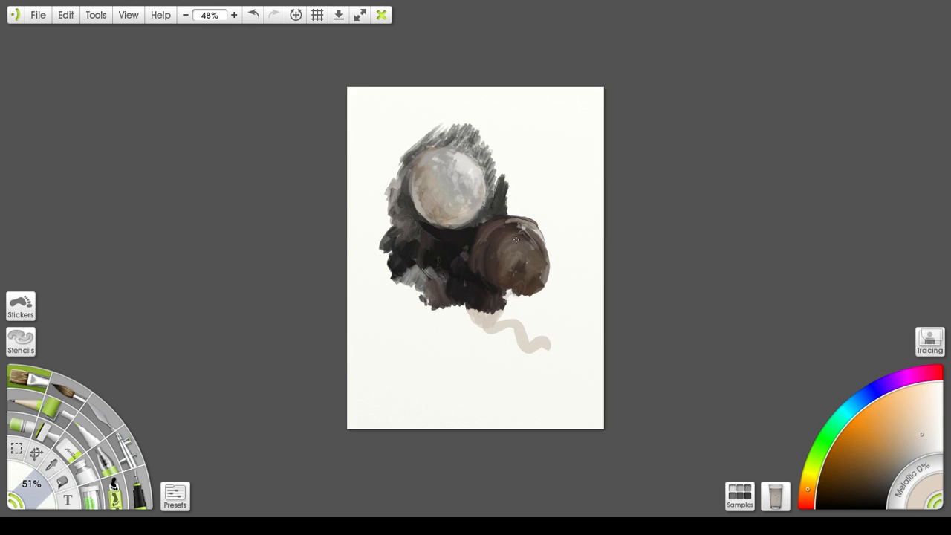
pyautogui.moveTo(516, 239)
pyautogui.mouseDown()
pyautogui.moveTo(530, 256)
pyautogui.moveTo(530, 245)
pyautogui.moveTo(533, 268)
pyautogui.moveTo(517, 296)
pyautogui.mouseUp()
pyautogui.moveTo(528, 230)
pyautogui.mouseDown()
pyautogui.moveTo(539, 268)
pyautogui.moveTo(537, 251)
pyautogui.moveTo(518, 286)
pyautogui.moveTo(526, 261)
pyautogui.moveTo(510, 275)
pyautogui.moveTo(520, 254)
pyautogui.moveTo(520, 286)
pyautogui.moveTo(507, 286)
pyautogui.moveTo(519, 295)
pyautogui.moveTo(549, 253)
pyautogui.moveTo(527, 274)
pyautogui.moveTo(537, 285)
pyautogui.moveTo(539, 276)
pyautogui.moveTo(507, 306)
pyautogui.moveTo(542, 275)
pyautogui.moveTo(507, 307)
pyautogui.moveTo(519, 262)
pyautogui.mouseUp()
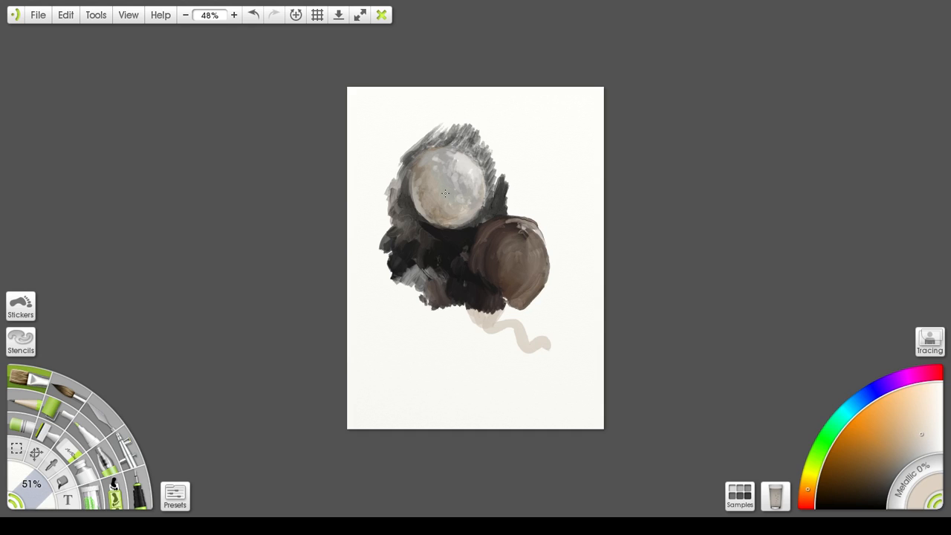
pyautogui.moveTo(406, 269)
pyautogui.mouseDown()
pyautogui.moveTo(434, 280)
pyautogui.moveTo(402, 265)
pyautogui.moveTo(414, 255)
pyautogui.moveTo(410, 266)
pyautogui.moveTo(437, 262)
pyautogui.moveTo(441, 283)
pyautogui.moveTo(442, 255)
pyautogui.mouseUp()
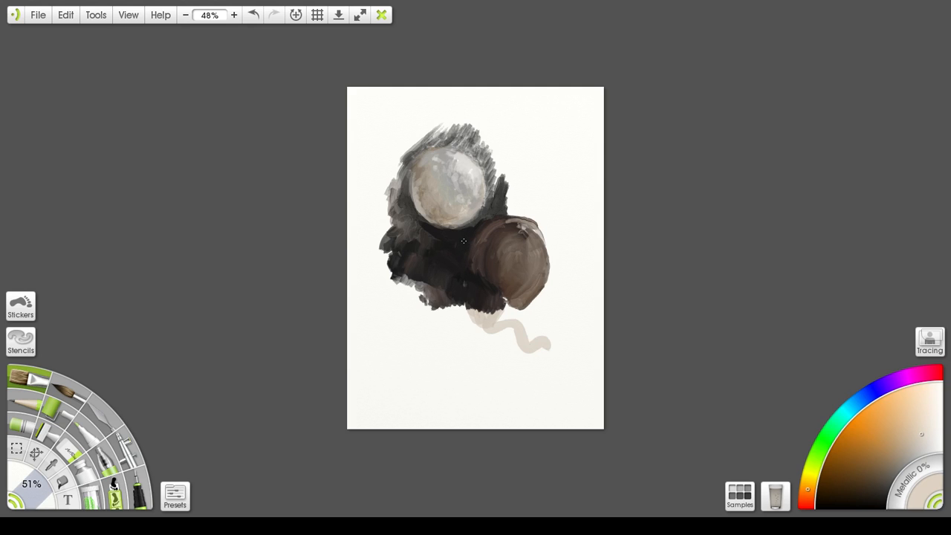
# Round out the brown form's upper-left contour and top edge so it becomes a sphere tucked against the first one
pyautogui.moveTo(464, 241); pyautogui.dragTo(496, 204)
pyautogui.moveTo(467, 238); pyautogui.dragTo(493, 205)
pyautogui.moveTo(474, 232)
pyautogui.mouseDown()
pyautogui.moveTo(486, 217)
pyautogui.moveTo(465, 250)
pyautogui.moveTo(483, 225)
pyautogui.mouseUp()
pyautogui.moveTo(465, 254)
pyautogui.mouseDown()
pyautogui.moveTo(471, 243)
pyautogui.moveTo(461, 261)
pyautogui.moveTo(477, 224)
pyautogui.mouseUp()
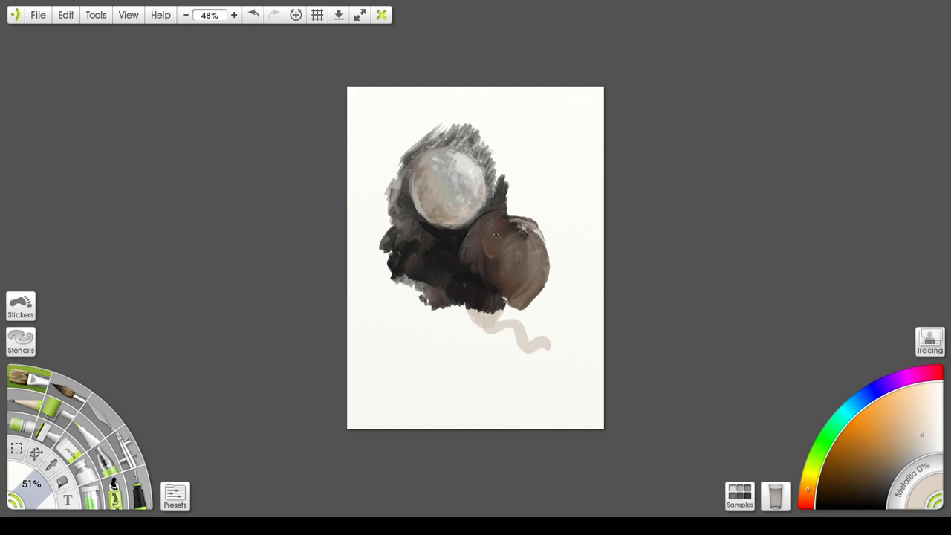
pyautogui.moveTo(503, 228); pyautogui.dragTo(544, 216)
pyautogui.moveTo(500, 245)
pyautogui.mouseDown()
pyautogui.moveTo(476, 259)
pyautogui.moveTo(469, 249)
pyautogui.moveTo(465, 290)
pyautogui.moveTo(474, 254)
pyautogui.moveTo(463, 268)
pyautogui.moveTo(482, 266)
pyautogui.moveTo(477, 274)
pyautogui.moveTo(487, 260)
pyautogui.moveTo(491, 300)
pyautogui.moveTo(494, 263)
pyautogui.moveTo(501, 298)
pyautogui.moveTo(495, 253)
pyautogui.mouseUp()
pyautogui.moveTo(500, 211)
pyautogui.mouseDown()
pyautogui.moveTo(524, 219)
pyautogui.moveTo(496, 218)
pyautogui.moveTo(517, 215)
pyautogui.moveTo(504, 221)
pyautogui.moveTo(543, 239)
pyautogui.moveTo(524, 223)
pyautogui.moveTo(517, 245)
pyautogui.mouseUp()
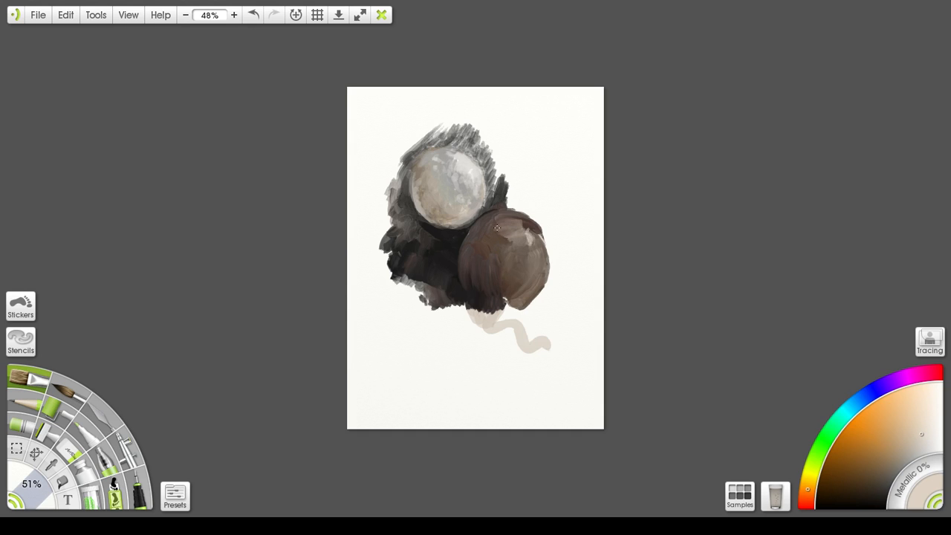
# Brush short light beige highlight strokes onto the upper part of the brown sphere
pyautogui.moveTo(505, 236)
pyautogui.mouseDown()
pyautogui.moveTo(490, 237)
pyautogui.moveTo(518, 246)
pyautogui.mouseUp()
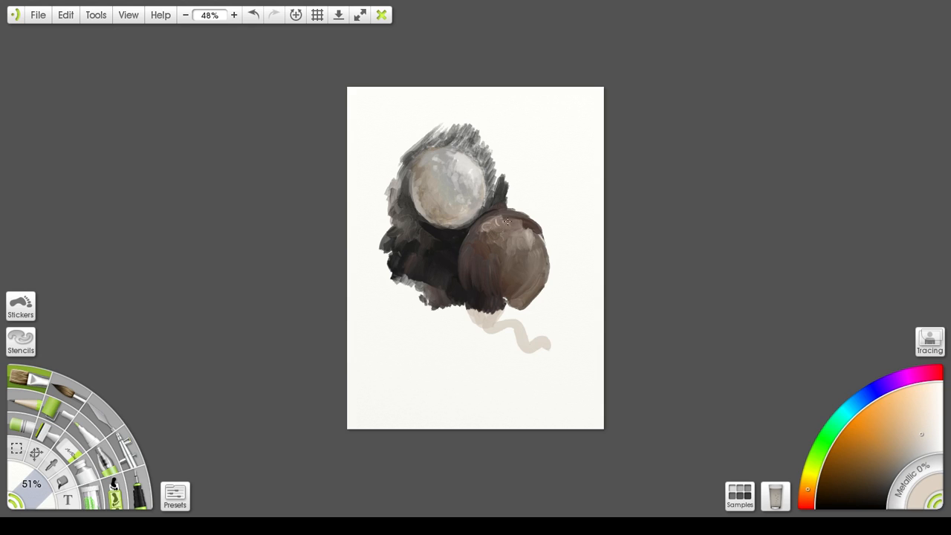
pyautogui.moveTo(506, 221); pyautogui.dragTo(511, 221)
pyautogui.moveTo(498, 223)
pyautogui.mouseDown()
pyautogui.moveTo(519, 235)
pyautogui.moveTo(497, 222)
pyautogui.moveTo(523, 235)
pyautogui.moveTo(501, 233)
pyautogui.mouseUp()
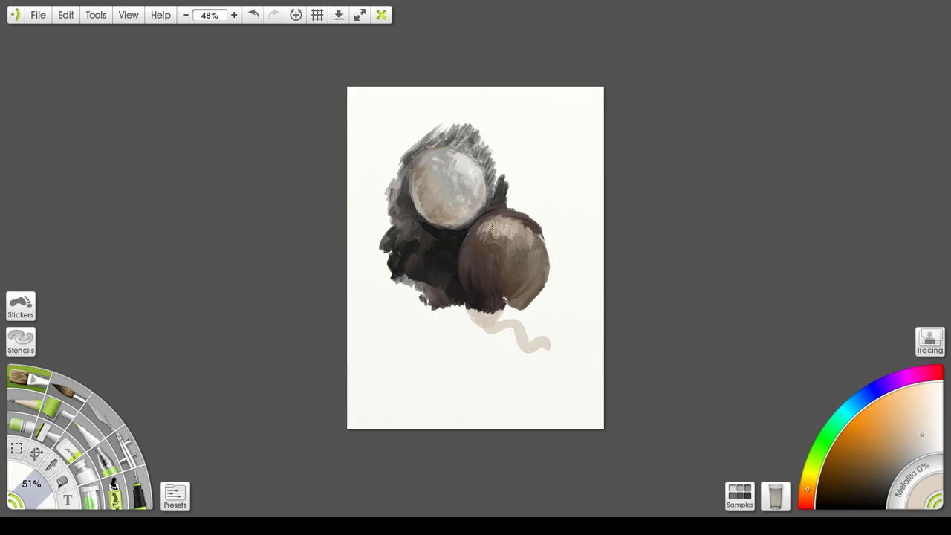
pyautogui.moveTo(496, 239)
pyautogui.mouseDown()
pyautogui.moveTo(480, 245)
pyautogui.moveTo(530, 249)
pyautogui.moveTo(508, 241)
pyautogui.moveTo(487, 254)
pyautogui.moveTo(485, 223)
pyautogui.moveTo(468, 239)
pyautogui.moveTo(484, 243)
pyautogui.moveTo(479, 233)
pyautogui.moveTo(475, 241)
pyautogui.moveTo(487, 232)
pyautogui.moveTo(499, 248)
pyautogui.moveTo(496, 228)
pyautogui.moveTo(509, 245)
pyautogui.mouseUp()
# With a warm beige, widen the brown sphere's highlight toward its upper-left side
pyautogui.click(883, 495)
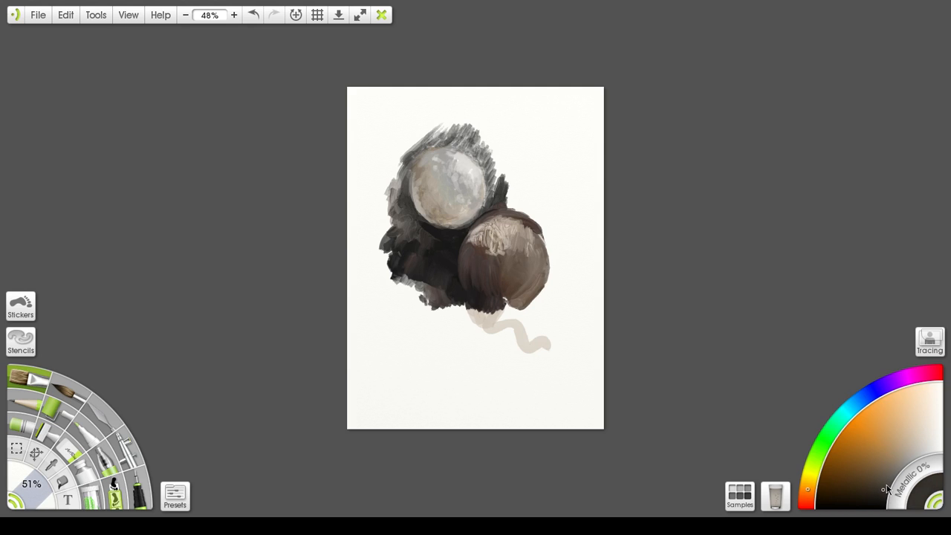
pyautogui.click(858, 469)
pyautogui.click(889, 483)
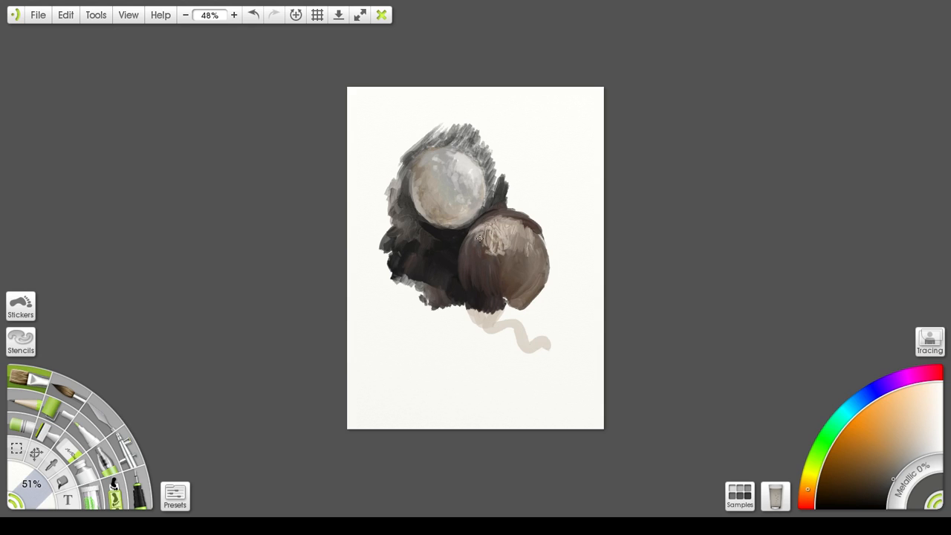
pyautogui.click(915, 435)
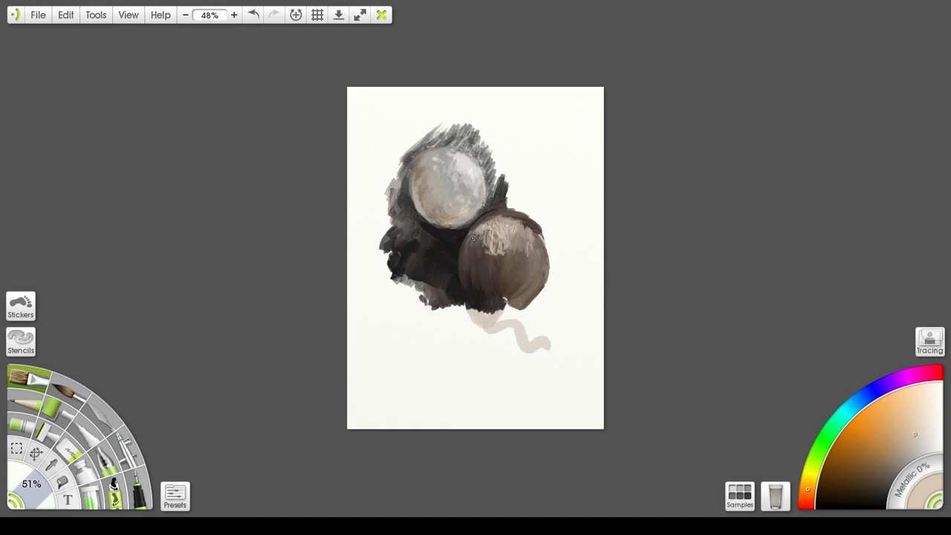
pyautogui.moveTo(480, 231)
pyautogui.mouseDown()
pyautogui.moveTo(481, 251)
pyautogui.moveTo(485, 226)
pyautogui.moveTo(483, 253)
pyautogui.moveTo(494, 253)
pyautogui.mouseUp()
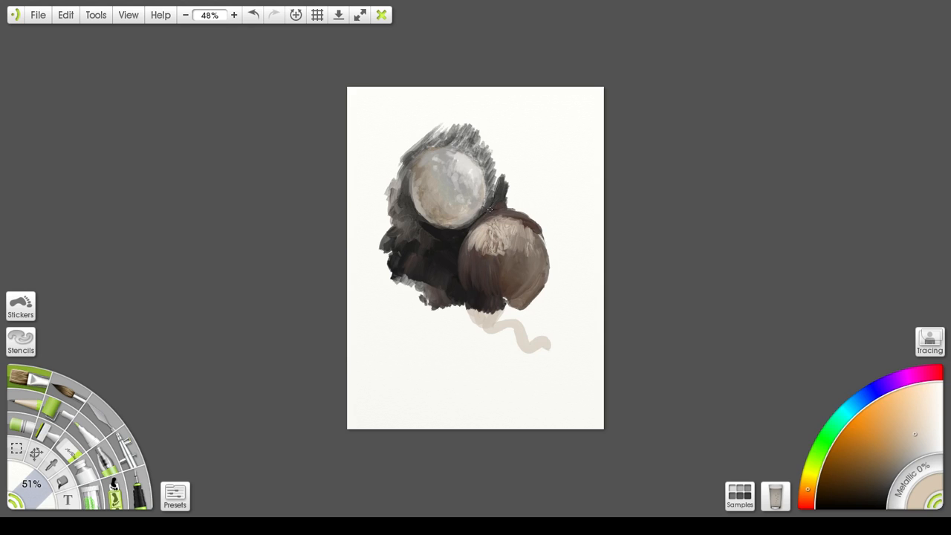
# Brush warm beige into the gap above the brown sphere and cover part of it with black, keeping the oil brush active
pyautogui.moveTo(489, 210)
pyautogui.mouseDown()
pyautogui.moveTo(502, 187)
pyautogui.moveTo(527, 202)
pyautogui.moveTo(481, 215)
pyautogui.moveTo(505, 195)
pyautogui.mouseUp()
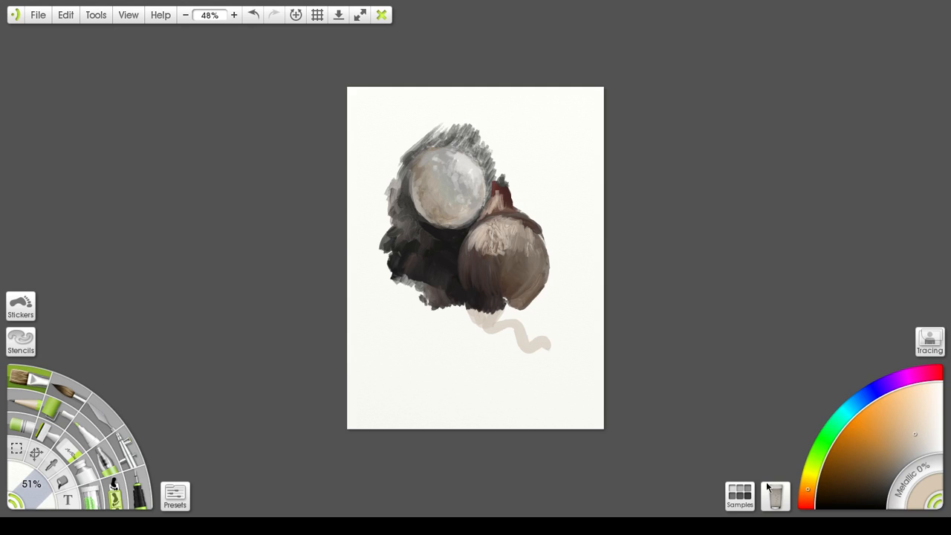
pyautogui.moveTo(838, 480)
pyautogui.mouseDown()
pyautogui.moveTo(869, 508)
pyautogui.moveTo(885, 506)
pyautogui.mouseUp()
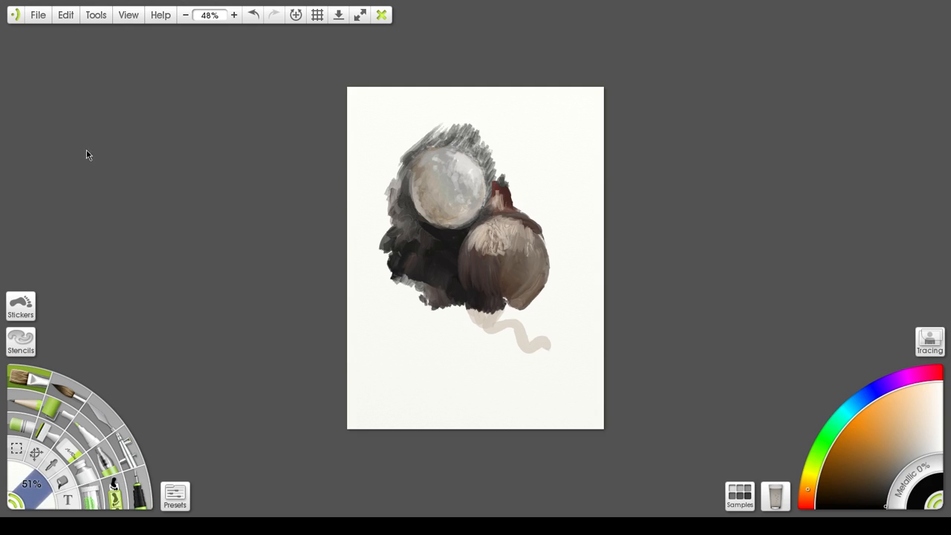
pyautogui.moveTo(499, 176)
pyautogui.mouseDown()
pyautogui.moveTo(481, 219)
pyautogui.moveTo(493, 191)
pyautogui.moveTo(500, 207)
pyautogui.moveTo(497, 199)
pyautogui.moveTo(486, 211)
pyautogui.moveTo(514, 202)
pyautogui.mouseUp()
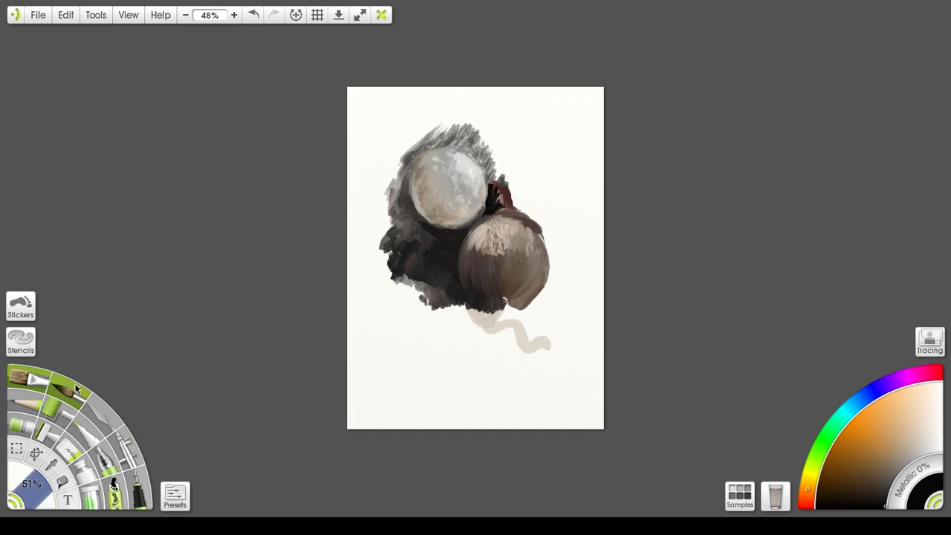
pyautogui.click(100, 406)
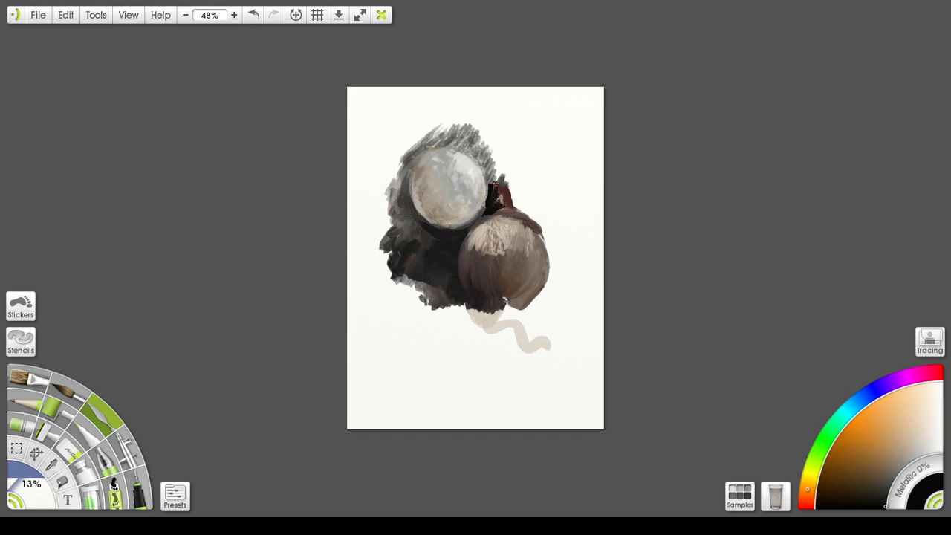
pyautogui.click(34, 380)
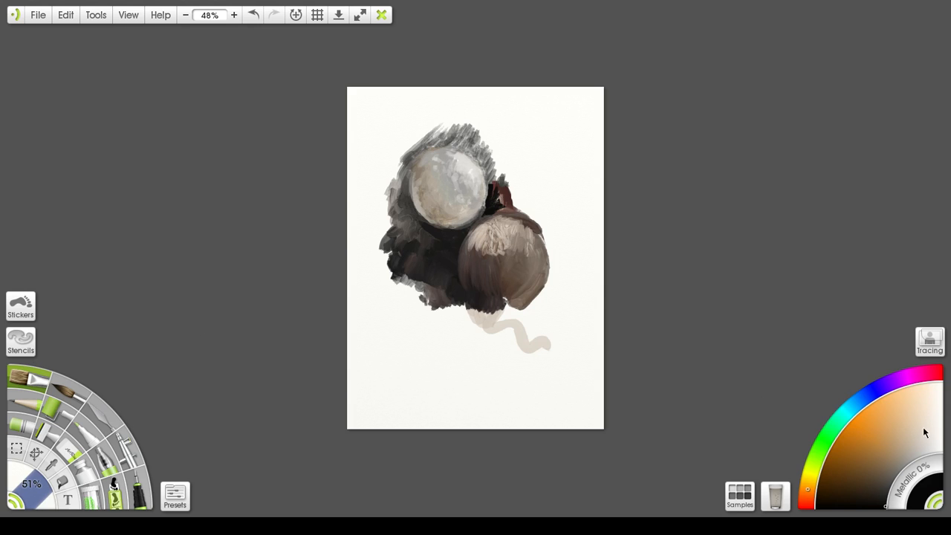
# With a mid taupe, fill the gap above the brown sphere and build up the sphere's lower-left side and bottom
pyautogui.click(896, 462)
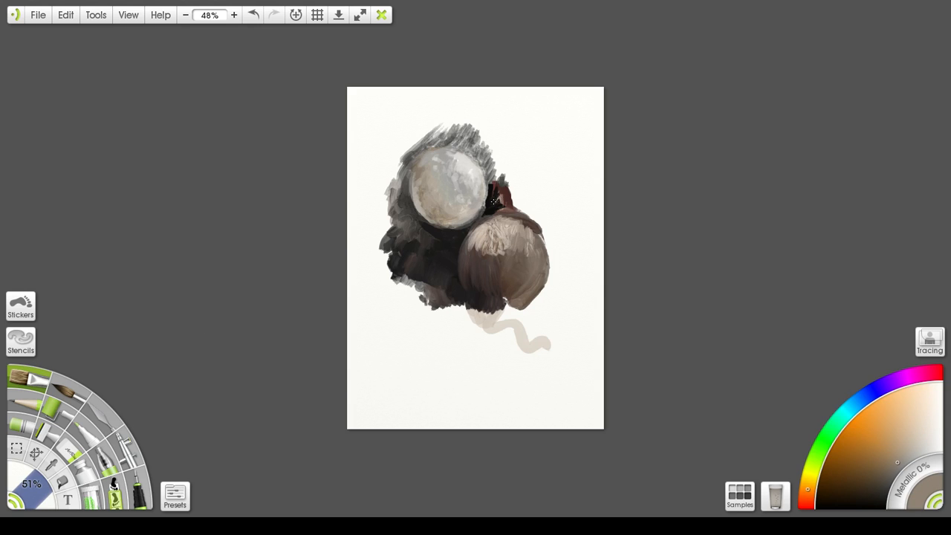
pyautogui.moveTo(495, 201)
pyautogui.mouseDown()
pyautogui.moveTo(494, 192)
pyautogui.moveTo(487, 210)
pyautogui.moveTo(492, 194)
pyautogui.moveTo(490, 209)
pyautogui.moveTo(516, 198)
pyautogui.moveTo(490, 192)
pyautogui.moveTo(483, 214)
pyautogui.moveTo(505, 194)
pyautogui.moveTo(487, 210)
pyautogui.moveTo(502, 199)
pyautogui.moveTo(503, 173)
pyautogui.moveTo(511, 187)
pyautogui.mouseUp()
pyautogui.moveTo(459, 284); pyautogui.dragTo(477, 297)
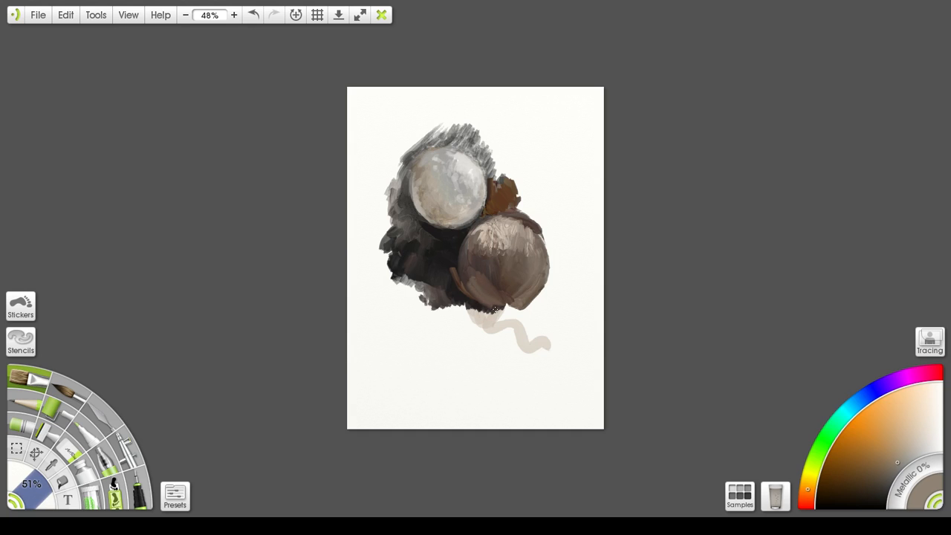
pyautogui.moveTo(473, 288)
pyautogui.mouseDown()
pyautogui.moveTo(518, 303)
pyautogui.moveTo(504, 303)
pyautogui.moveTo(509, 291)
pyautogui.moveTo(517, 294)
pyautogui.moveTo(491, 296)
pyautogui.moveTo(488, 282)
pyautogui.moveTo(518, 290)
pyautogui.moveTo(524, 282)
pyautogui.moveTo(498, 298)
pyautogui.mouseUp()
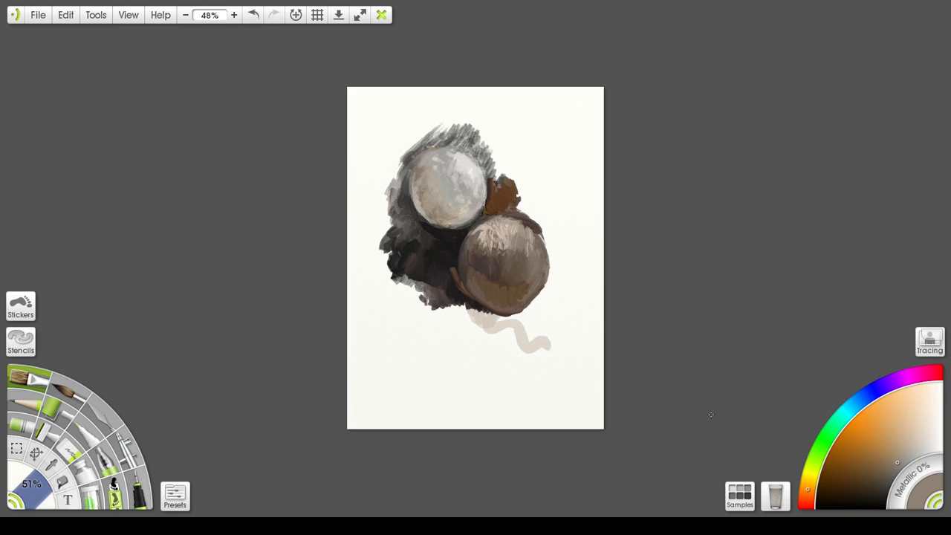
# Redefine the brown sphere's left and bottom contour with near-black background strokes
pyautogui.click(881, 503)
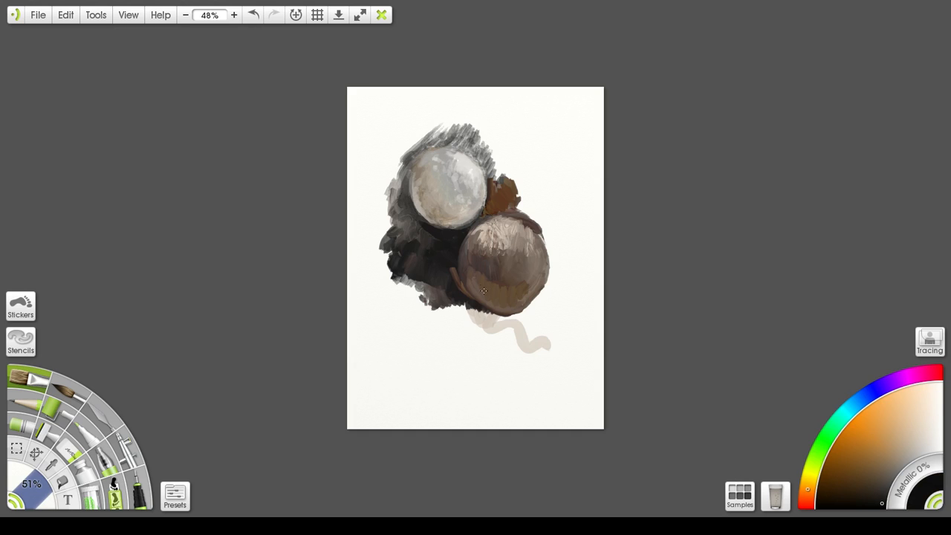
pyautogui.moveTo(453, 263); pyautogui.dragTo(464, 294)
pyautogui.moveTo(455, 263); pyautogui.dragTo(468, 288)
pyautogui.moveTo(463, 298)
pyautogui.mouseDown()
pyautogui.moveTo(489, 323)
pyautogui.moveTo(513, 296)
pyautogui.moveTo(475, 307)
pyautogui.moveTo(506, 316)
pyautogui.moveTo(468, 294)
pyautogui.moveTo(493, 313)
pyautogui.moveTo(482, 307)
pyautogui.moveTo(513, 309)
pyautogui.moveTo(479, 307)
pyautogui.moveTo(494, 315)
pyautogui.moveTo(539, 306)
pyautogui.moveTo(504, 320)
pyautogui.mouseUp()
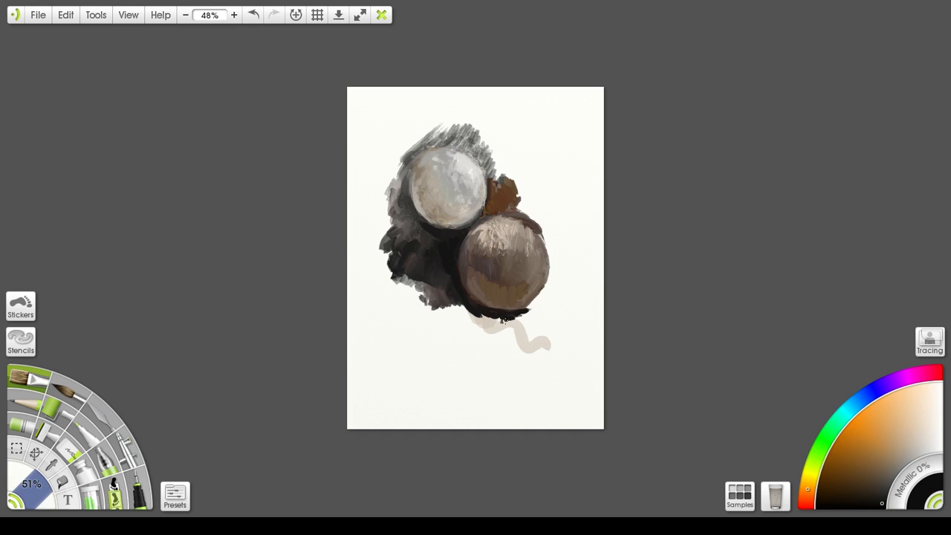
# Add near-black strokes at the dark mass's left edge, above the pale sphere's upper rim and at the lower left of the brown sphere
pyautogui.moveTo(393, 236); pyautogui.dragTo(385, 236)
pyautogui.moveTo(405, 176)
pyautogui.mouseDown()
pyautogui.moveTo(425, 147)
pyautogui.moveTo(415, 168)
pyautogui.moveTo(444, 142)
pyautogui.moveTo(412, 167)
pyautogui.moveTo(447, 141)
pyautogui.moveTo(473, 151)
pyautogui.mouseUp()
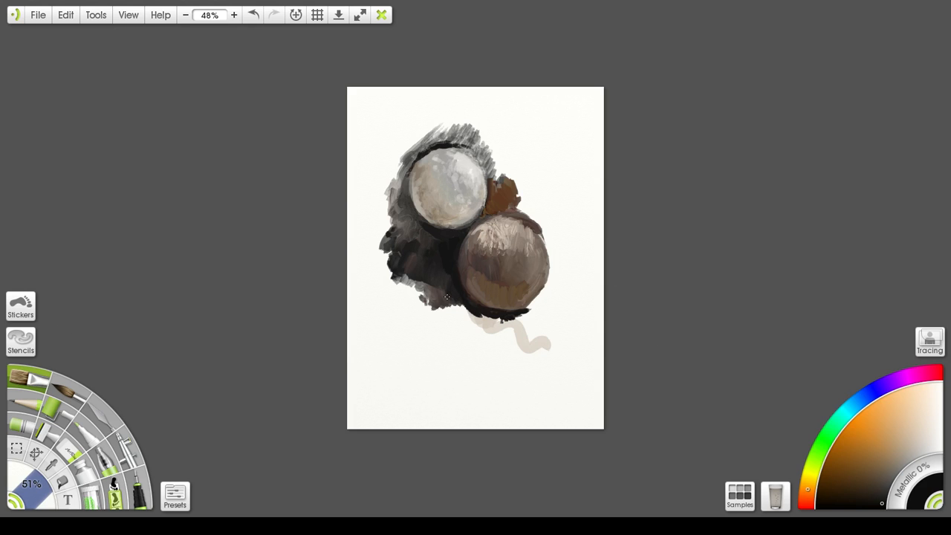
pyautogui.moveTo(447, 297); pyautogui.dragTo(473, 323)
# With dark warm grey, repaint the lower-left patch and the background above the pale sphere, extending it up and to the upper right
pyautogui.click(894, 473)
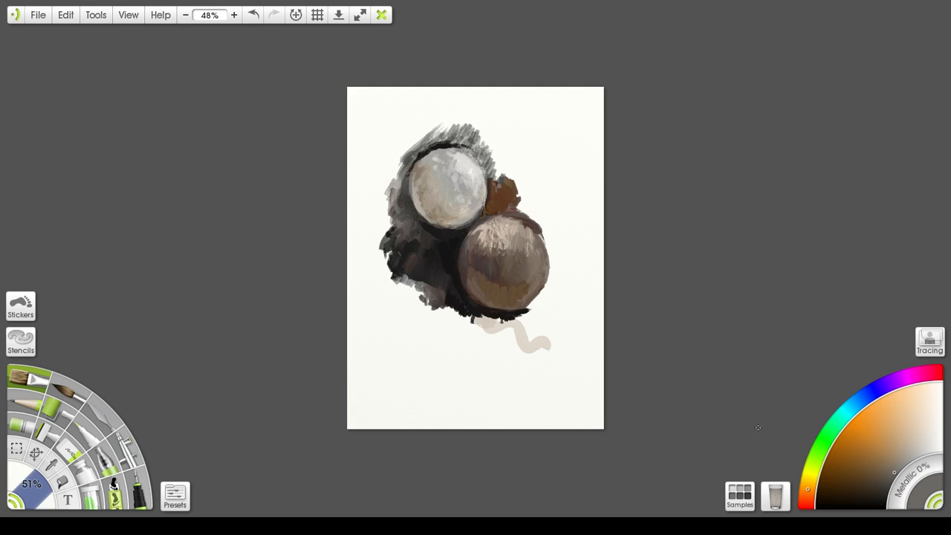
pyautogui.moveTo(404, 290)
pyautogui.mouseDown()
pyautogui.moveTo(422, 287)
pyautogui.moveTo(403, 299)
pyautogui.moveTo(429, 285)
pyautogui.mouseUp()
pyautogui.moveTo(473, 142)
pyautogui.mouseDown()
pyautogui.moveTo(441, 136)
pyautogui.moveTo(456, 141)
pyautogui.moveTo(416, 152)
pyautogui.moveTo(448, 142)
pyautogui.moveTo(420, 152)
pyautogui.moveTo(405, 176)
pyautogui.moveTo(438, 141)
pyautogui.moveTo(419, 156)
pyautogui.moveTo(454, 140)
pyautogui.mouseUp()
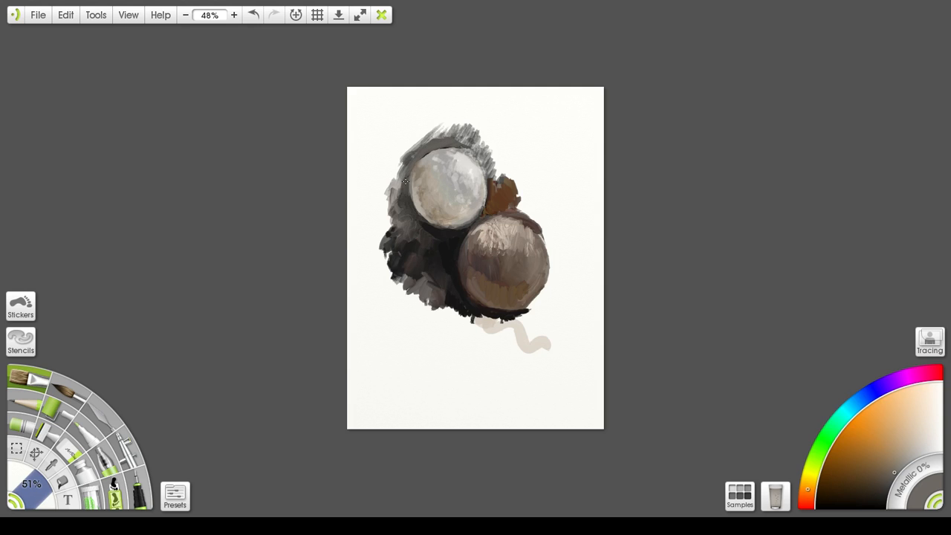
pyautogui.moveTo(405, 182)
pyautogui.mouseDown()
pyautogui.moveTo(438, 145)
pyautogui.moveTo(466, 141)
pyautogui.mouseUp()
pyautogui.moveTo(474, 153)
pyautogui.mouseDown()
pyautogui.moveTo(428, 135)
pyautogui.moveTo(408, 155)
pyautogui.moveTo(425, 139)
pyautogui.moveTo(432, 103)
pyautogui.moveTo(441, 134)
pyautogui.moveTo(450, 119)
pyautogui.moveTo(456, 128)
pyautogui.moveTo(445, 131)
pyautogui.moveTo(496, 148)
pyautogui.moveTo(477, 139)
pyautogui.moveTo(480, 151)
pyautogui.moveTo(470, 139)
pyautogui.moveTo(492, 153)
pyautogui.moveTo(498, 145)
pyautogui.moveTo(472, 147)
pyautogui.moveTo(494, 151)
pyautogui.moveTo(492, 141)
pyautogui.moveTo(525, 118)
pyautogui.mouseUp()
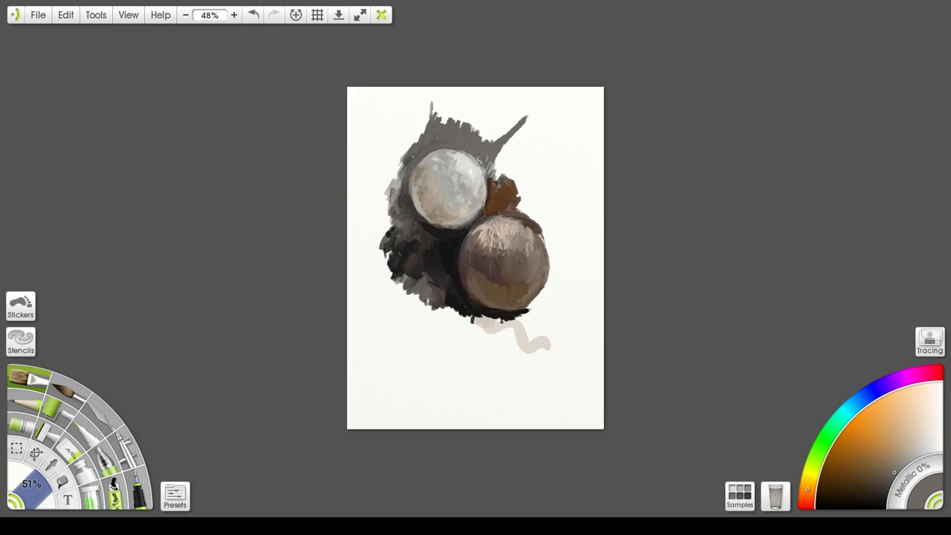
pyautogui.moveTo(479, 157)
pyautogui.mouseDown()
pyautogui.moveTo(490, 167)
pyautogui.moveTo(510, 146)
pyautogui.moveTo(491, 179)
pyautogui.mouseUp()
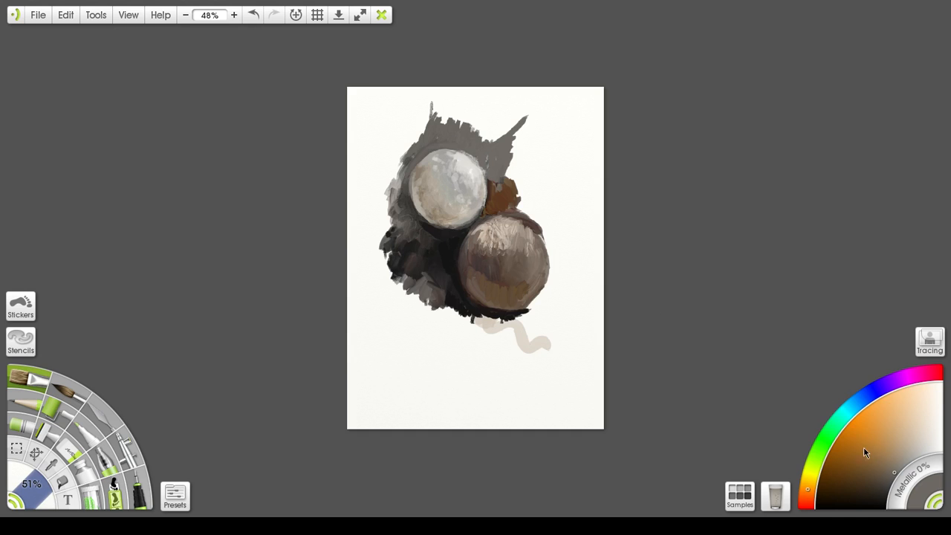
# Deepen the shadow along the pale sphere's lower-left edge and beneath it with near-black
pyautogui.click(879, 501)
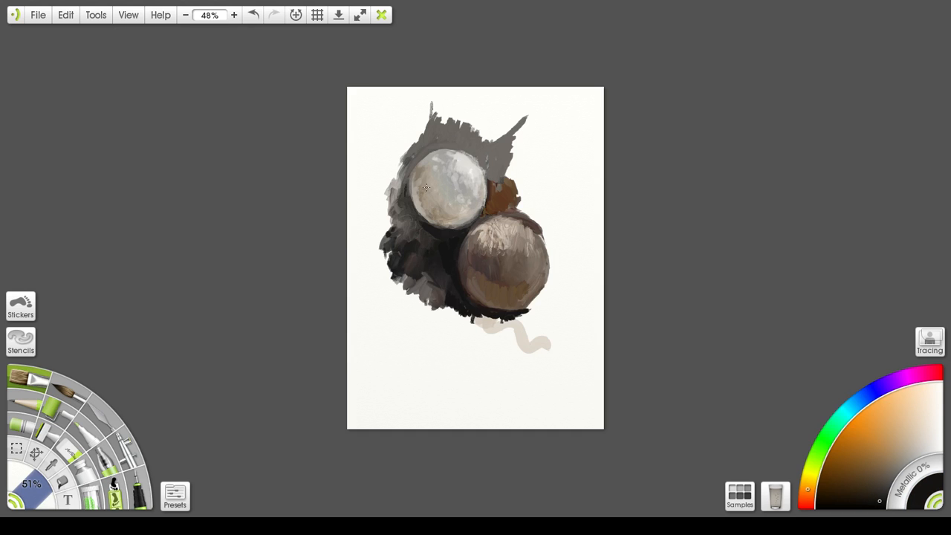
pyautogui.moveTo(408, 202)
pyautogui.mouseDown()
pyautogui.moveTo(406, 191)
pyautogui.moveTo(423, 227)
pyautogui.mouseUp()
pyautogui.moveTo(415, 233)
pyautogui.mouseDown()
pyautogui.moveTo(432, 258)
pyautogui.moveTo(409, 239)
pyautogui.mouseUp()
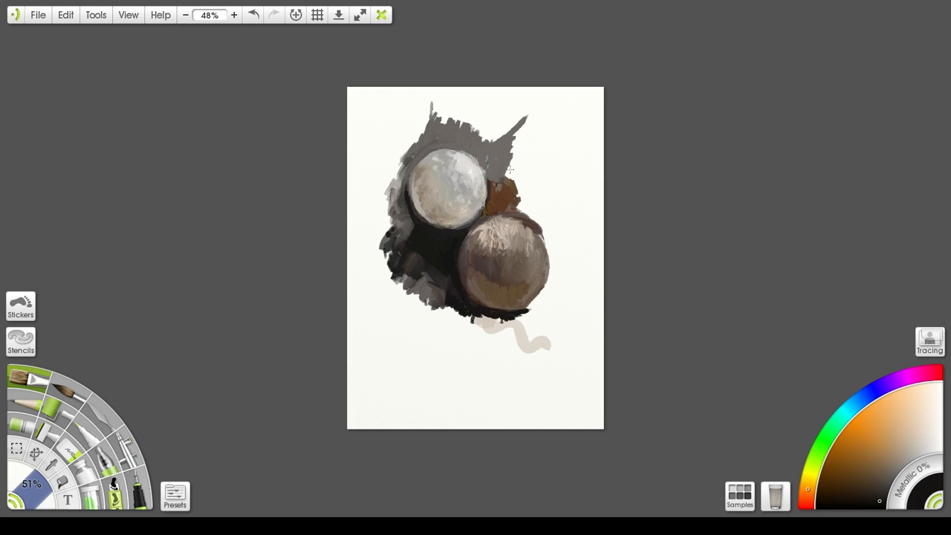
# Rework the background spike at the upper right with near-black, widen it with mid grey, and set the colour back to near-black
pyautogui.moveTo(525, 116); pyautogui.dragTo(499, 146)
pyautogui.click(892, 468)
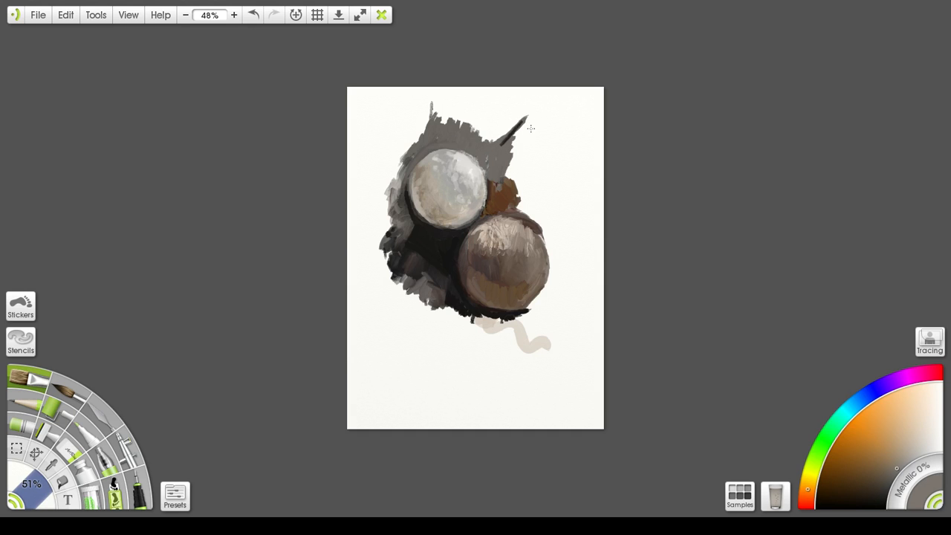
pyautogui.moveTo(503, 142)
pyautogui.mouseDown()
pyautogui.moveTo(530, 121)
pyautogui.moveTo(537, 141)
pyautogui.mouseUp()
pyautogui.moveTo(893, 482); pyautogui.dragTo(881, 495)
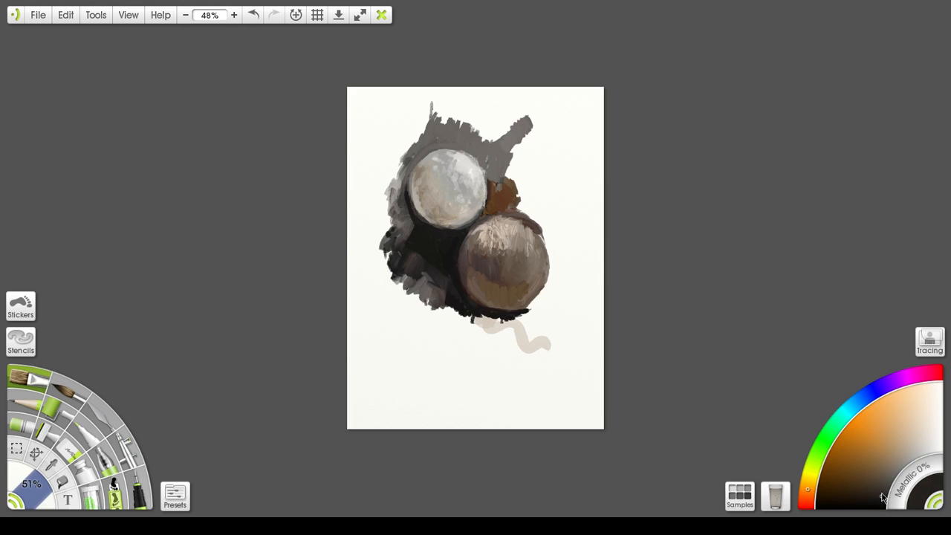
# Paint near-black over the brown patch between the spheres, down the brown sphere's right edge, and out into a spike at the right
pyautogui.moveTo(496, 142)
pyautogui.mouseDown()
pyautogui.moveTo(529, 136)
pyautogui.moveTo(509, 131)
pyautogui.moveTo(515, 124)
pyautogui.moveTo(502, 139)
pyautogui.moveTo(514, 139)
pyautogui.moveTo(523, 159)
pyautogui.moveTo(521, 141)
pyautogui.moveTo(511, 158)
pyautogui.moveTo(502, 150)
pyautogui.moveTo(503, 192)
pyautogui.moveTo(522, 163)
pyautogui.moveTo(522, 214)
pyautogui.moveTo(528, 161)
pyautogui.moveTo(539, 184)
pyautogui.moveTo(529, 202)
pyautogui.moveTo(538, 192)
pyautogui.moveTo(505, 194)
pyautogui.moveTo(510, 180)
pyautogui.moveTo(492, 210)
pyautogui.moveTo(491, 154)
pyautogui.moveTo(495, 185)
pyautogui.moveTo(498, 160)
pyautogui.moveTo(505, 176)
pyautogui.moveTo(502, 207)
pyautogui.moveTo(517, 213)
pyautogui.moveTo(499, 187)
pyautogui.moveTo(502, 206)
pyautogui.moveTo(530, 220)
pyautogui.moveTo(496, 208)
pyautogui.moveTo(537, 227)
pyautogui.moveTo(548, 207)
pyautogui.moveTo(543, 237)
pyautogui.mouseUp()
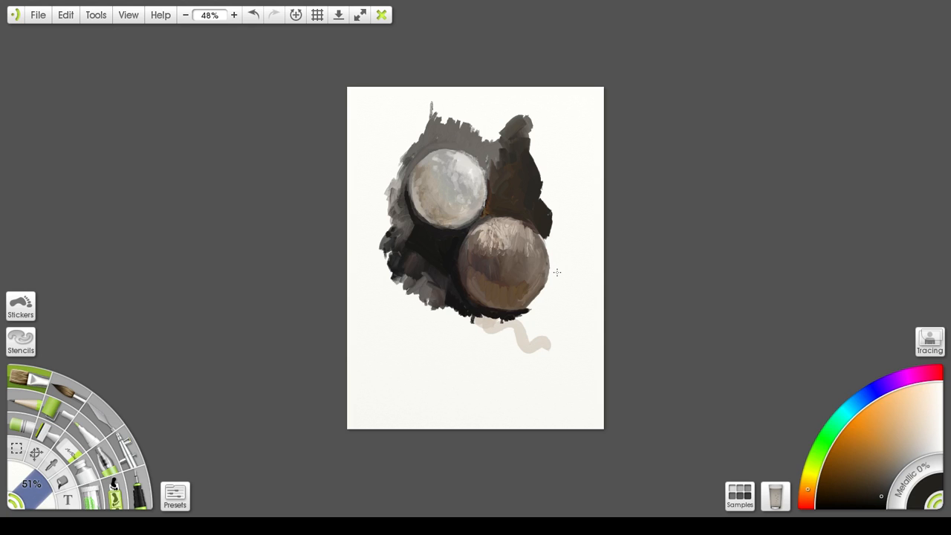
pyautogui.moveTo(539, 225)
pyautogui.mouseDown()
pyautogui.moveTo(555, 269)
pyautogui.moveTo(548, 224)
pyautogui.moveTo(554, 239)
pyautogui.moveTo(556, 227)
pyautogui.moveTo(556, 271)
pyautogui.moveTo(547, 236)
pyautogui.moveTo(558, 278)
pyautogui.moveTo(559, 247)
pyautogui.moveTo(560, 257)
pyautogui.mouseUp()
pyautogui.moveTo(412, 235)
pyautogui.mouseDown()
pyautogui.moveTo(395, 260)
pyautogui.moveTo(419, 251)
pyautogui.moveTo(440, 275)
pyautogui.moveTo(417, 263)
pyautogui.moveTo(446, 279)
pyautogui.mouseUp()
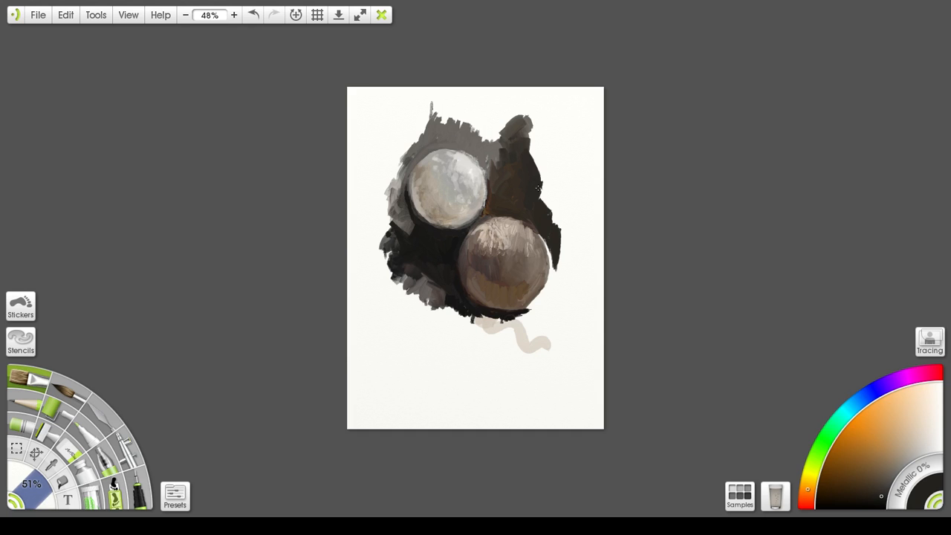
pyautogui.moveTo(550, 213); pyautogui.dragTo(589, 187)
pyautogui.moveTo(559, 221)
pyautogui.mouseDown()
pyautogui.moveTo(588, 191)
pyautogui.moveTo(558, 220)
pyautogui.moveTo(591, 186)
pyautogui.moveTo(550, 202)
pyautogui.mouseUp()
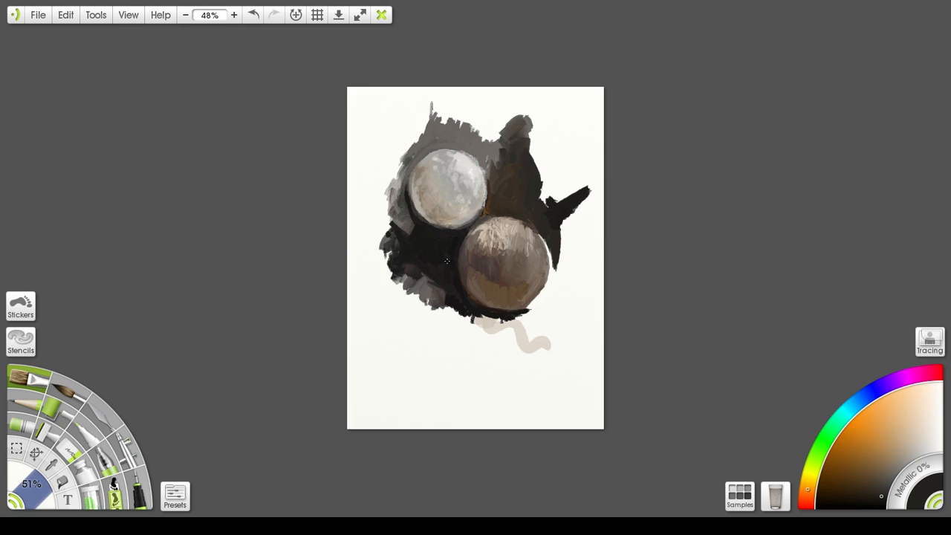
# Repaint the background above the pale sphere and along the mass's left edge with near-black, pulling jagged spikes outward and up to the upper left
pyautogui.moveTo(422, 143)
pyautogui.mouseDown()
pyautogui.moveTo(432, 97)
pyautogui.moveTo(432, 125)
pyautogui.moveTo(472, 129)
pyautogui.moveTo(435, 111)
pyautogui.moveTo(431, 94)
pyautogui.moveTo(429, 136)
pyautogui.moveTo(448, 113)
pyautogui.moveTo(480, 124)
pyautogui.moveTo(479, 136)
pyautogui.moveTo(432, 123)
pyautogui.moveTo(433, 136)
pyautogui.moveTo(449, 130)
pyautogui.moveTo(473, 141)
pyautogui.moveTo(462, 131)
pyautogui.moveTo(471, 142)
pyautogui.moveTo(435, 133)
pyautogui.moveTo(485, 158)
pyautogui.moveTo(469, 141)
pyautogui.moveTo(488, 160)
pyautogui.moveTo(468, 145)
pyautogui.moveTo(506, 152)
pyautogui.moveTo(472, 145)
pyautogui.moveTo(499, 159)
pyautogui.moveTo(496, 138)
pyautogui.moveTo(535, 102)
pyautogui.moveTo(528, 140)
pyautogui.moveTo(525, 117)
pyautogui.moveTo(508, 138)
pyautogui.mouseUp()
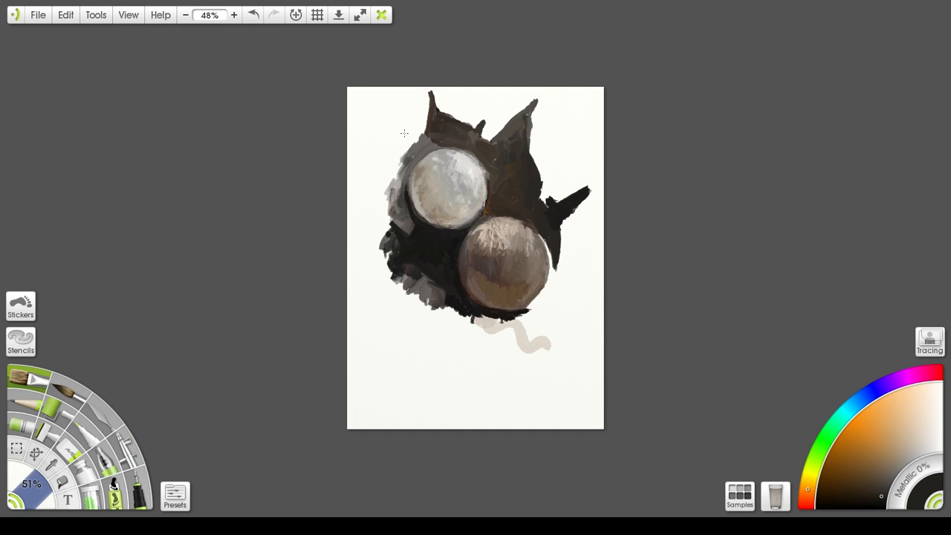
pyautogui.moveTo(422, 138)
pyautogui.mouseDown()
pyautogui.moveTo(361, 115)
pyautogui.moveTo(402, 153)
pyautogui.moveTo(395, 172)
pyautogui.moveTo(405, 154)
pyautogui.moveTo(430, 141)
pyautogui.moveTo(410, 160)
pyautogui.moveTo(433, 139)
pyautogui.moveTo(413, 158)
pyautogui.moveTo(451, 137)
pyautogui.mouseUp()
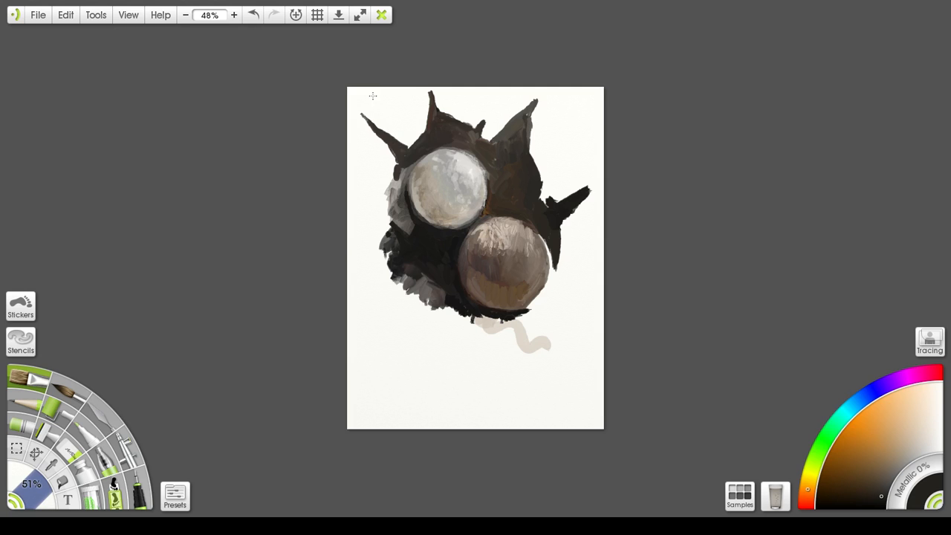
pyautogui.moveTo(372, 96)
pyautogui.mouseDown()
pyautogui.moveTo(361, 111)
pyautogui.moveTo(369, 90)
pyautogui.moveTo(362, 113)
pyautogui.moveTo(371, 123)
pyautogui.moveTo(370, 86)
pyautogui.moveTo(362, 111)
pyautogui.mouseUp()
pyautogui.moveTo(399, 167)
pyautogui.mouseDown()
pyautogui.moveTo(387, 223)
pyautogui.moveTo(374, 221)
pyautogui.moveTo(380, 212)
pyautogui.moveTo(388, 221)
pyautogui.moveTo(364, 213)
pyautogui.moveTo(388, 236)
pyautogui.moveTo(378, 252)
pyautogui.moveTo(386, 264)
pyautogui.moveTo(378, 253)
pyautogui.moveTo(384, 241)
pyautogui.moveTo(370, 257)
pyautogui.moveTo(377, 275)
pyautogui.moveTo(433, 287)
pyautogui.moveTo(409, 301)
pyautogui.moveTo(410, 286)
pyautogui.moveTo(400, 318)
pyautogui.moveTo(418, 310)
pyautogui.moveTo(397, 319)
pyautogui.moveTo(439, 304)
pyautogui.moveTo(393, 318)
pyautogui.moveTo(419, 292)
pyautogui.mouseUp()
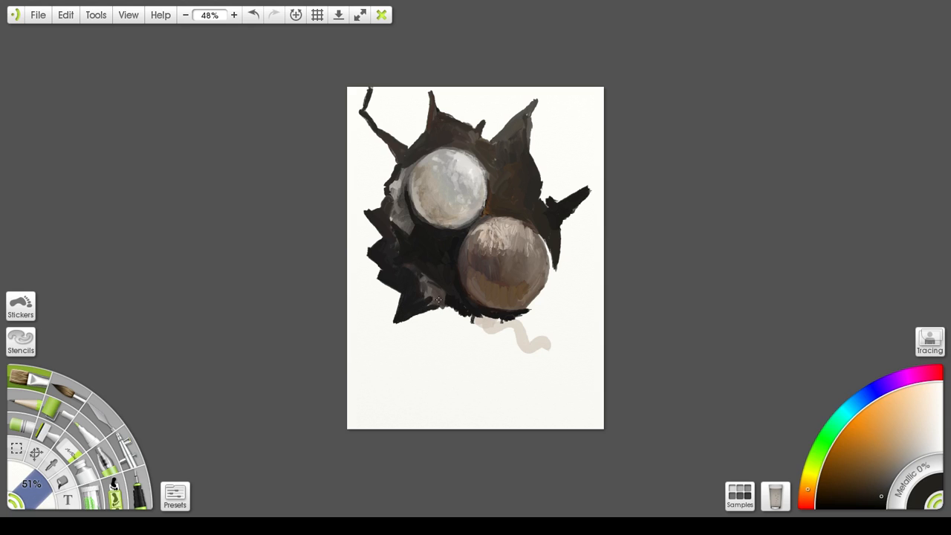
# With dark grey, rework the lower-left patch, add a pointed spike beneath the brown sphere, and broaden the right-hand spike
pyautogui.click(895, 473)
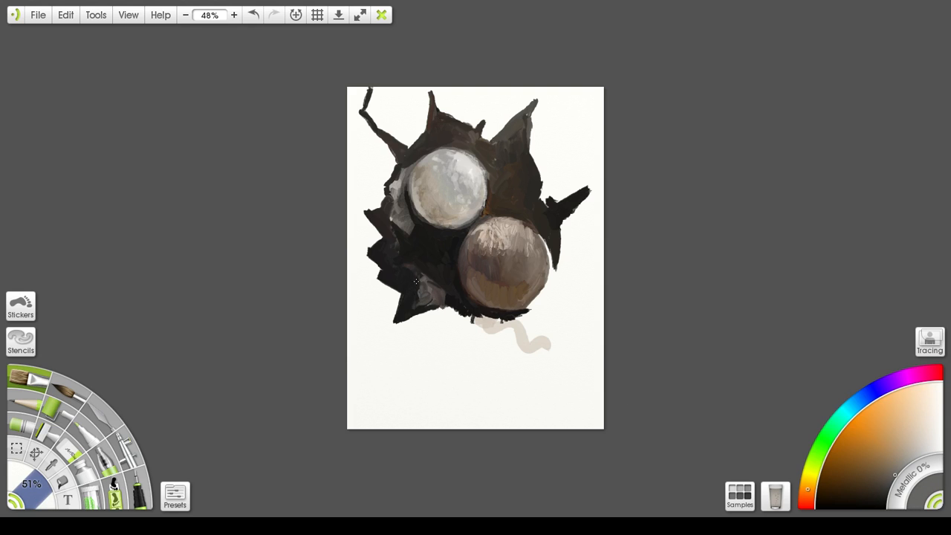
pyautogui.moveTo(425, 290)
pyautogui.mouseDown()
pyautogui.moveTo(429, 279)
pyautogui.moveTo(441, 294)
pyautogui.moveTo(414, 308)
pyautogui.mouseUp()
pyautogui.moveTo(423, 296)
pyautogui.mouseDown()
pyautogui.moveTo(416, 311)
pyautogui.moveTo(443, 295)
pyautogui.moveTo(456, 308)
pyautogui.moveTo(431, 307)
pyautogui.moveTo(459, 309)
pyautogui.moveTo(450, 299)
pyautogui.moveTo(461, 307)
pyautogui.moveTo(411, 309)
pyautogui.moveTo(460, 317)
pyautogui.moveTo(479, 334)
pyautogui.moveTo(480, 351)
pyautogui.moveTo(473, 340)
pyautogui.moveTo(486, 365)
pyautogui.moveTo(492, 315)
pyautogui.moveTo(476, 320)
pyautogui.moveTo(531, 309)
pyautogui.moveTo(556, 282)
pyautogui.moveTo(554, 272)
pyautogui.moveTo(550, 291)
pyautogui.moveTo(555, 265)
pyautogui.moveTo(536, 309)
pyautogui.moveTo(475, 332)
pyautogui.moveTo(483, 353)
pyautogui.moveTo(485, 321)
pyautogui.moveTo(481, 360)
pyautogui.mouseUp()
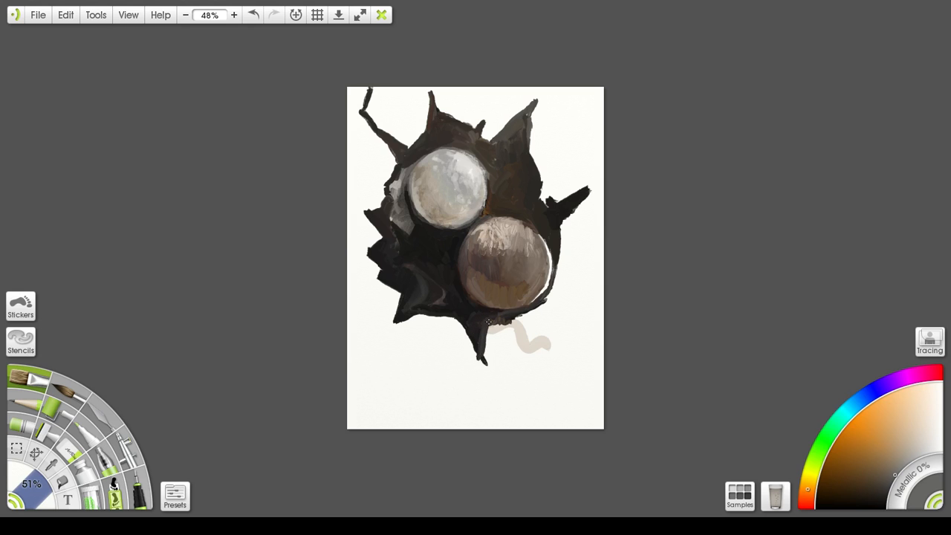
pyautogui.moveTo(490, 322); pyautogui.dragTo(483, 370)
pyautogui.moveTo(458, 316)
pyautogui.mouseDown()
pyautogui.moveTo(482, 367)
pyautogui.moveTo(462, 326)
pyautogui.moveTo(484, 369)
pyautogui.mouseUp()
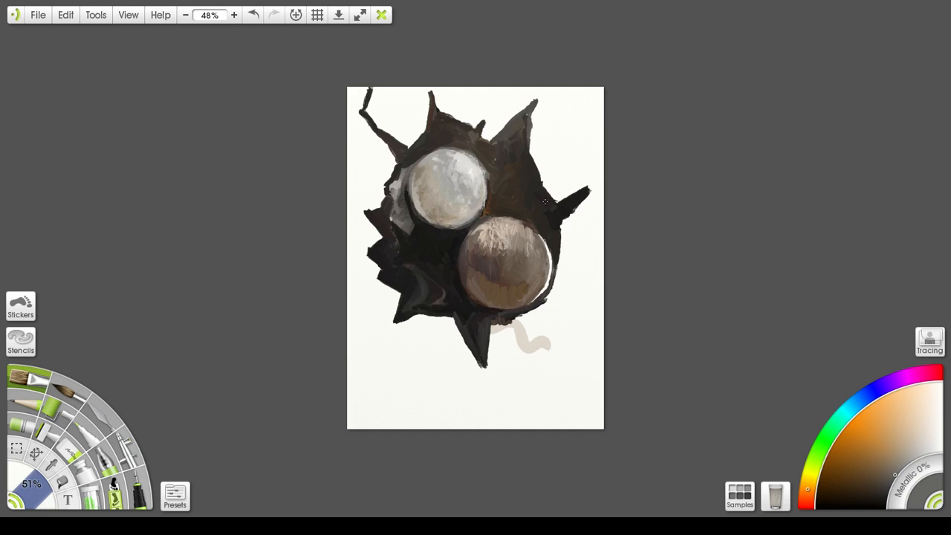
pyautogui.moveTo(549, 212)
pyautogui.mouseDown()
pyautogui.moveTo(594, 192)
pyautogui.moveTo(561, 215)
pyautogui.moveTo(561, 245)
pyautogui.moveTo(564, 215)
pyautogui.moveTo(563, 247)
pyautogui.mouseUp()
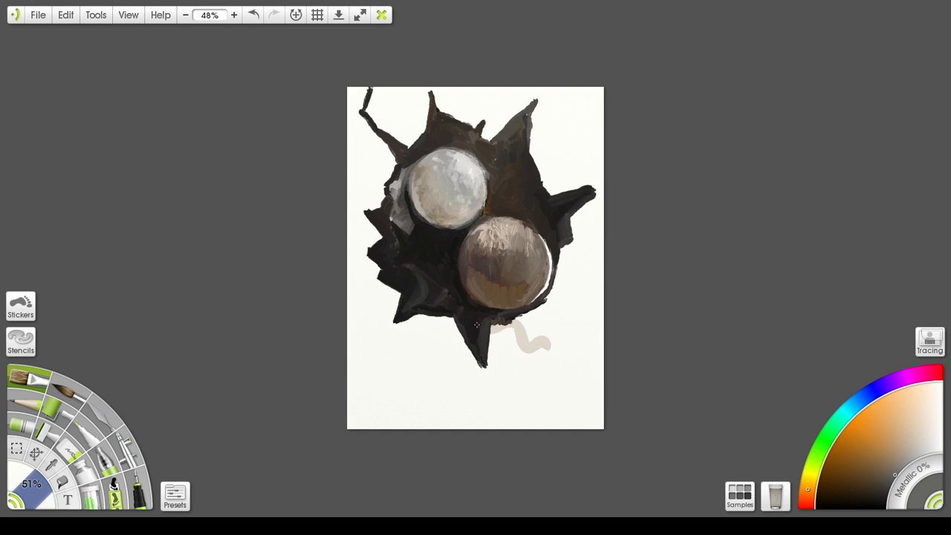
# Cover the white gap along the brown sphere's right edge with sampled near-black and rebuild the sphere's rim in brownish grey
pyautogui.keyDown('alt'); pyautogui.click(422, 243); pyautogui.keyUp('alt')
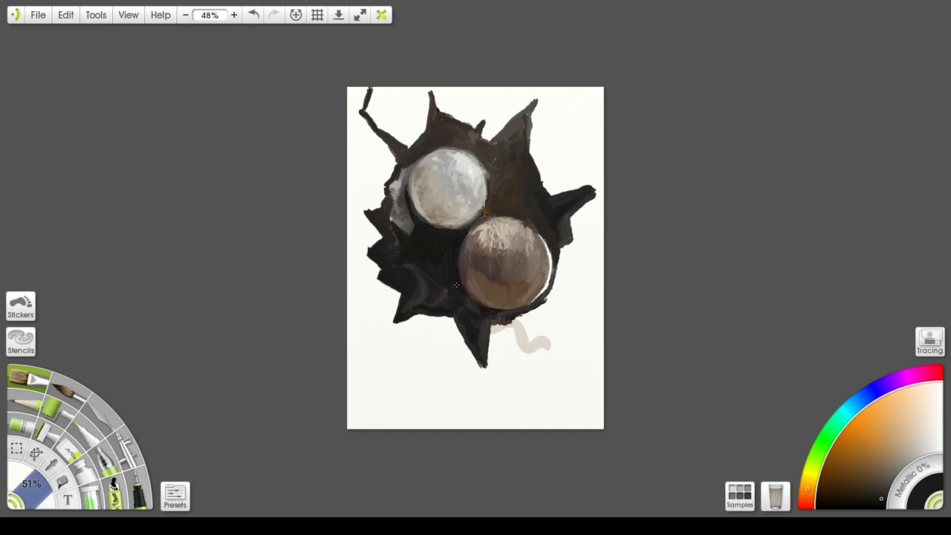
pyautogui.moveTo(546, 238)
pyautogui.mouseDown()
pyautogui.moveTo(552, 281)
pyautogui.moveTo(550, 272)
pyautogui.mouseUp()
pyautogui.moveTo(550, 281); pyautogui.dragTo(540, 297)
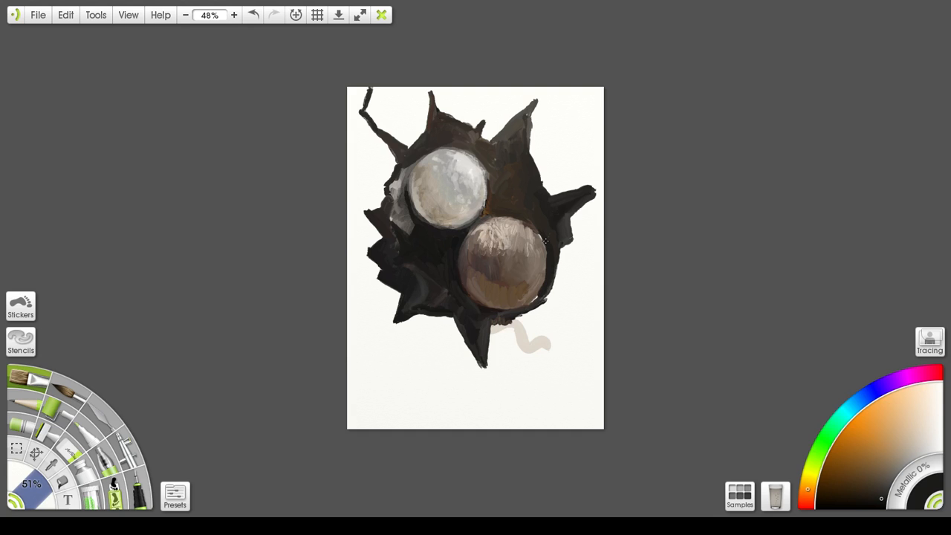
pyautogui.moveTo(560, 244); pyautogui.dragTo(547, 291)
pyautogui.click(889, 472)
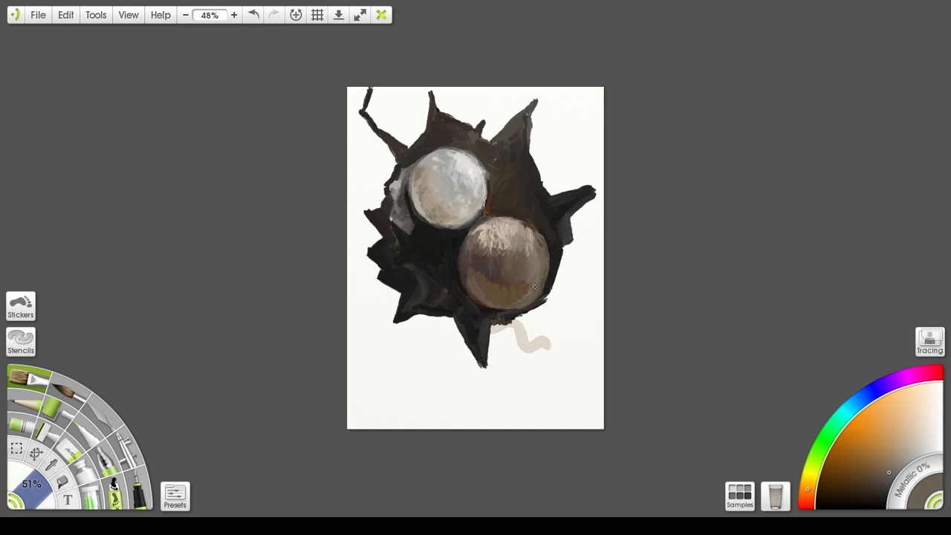
# Widen the upper-left spike with near-black and erase the thin stroke above its tip
pyautogui.click(875, 494)
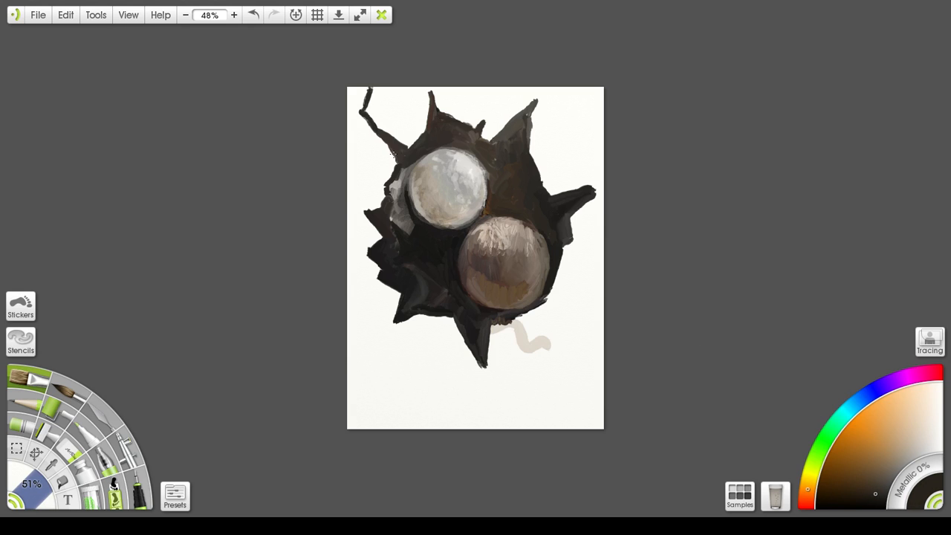
pyautogui.moveTo(368, 119); pyautogui.dragTo(394, 161)
pyautogui.moveTo(386, 153); pyautogui.dragTo(393, 170)
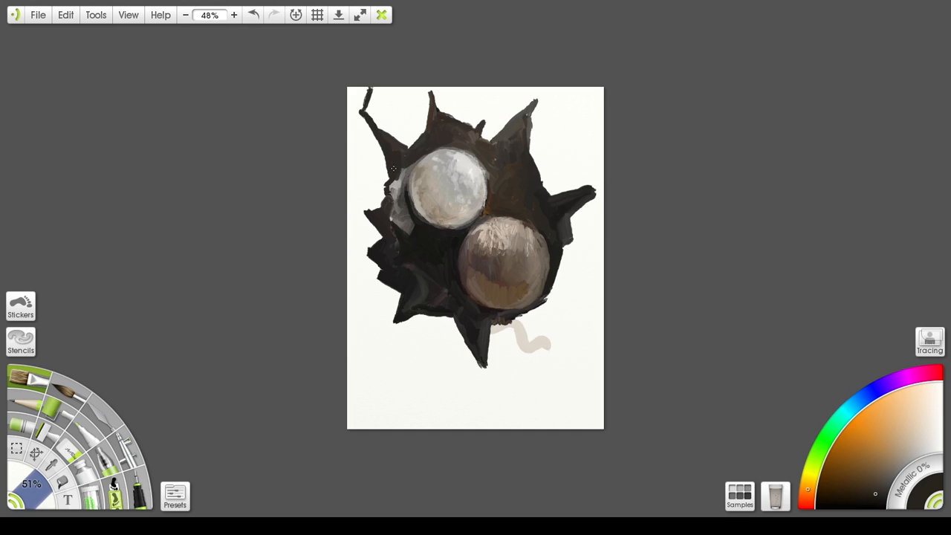
pyautogui.moveTo(385, 133)
pyautogui.mouseDown()
pyautogui.moveTo(409, 154)
pyautogui.moveTo(378, 121)
pyautogui.moveTo(416, 150)
pyautogui.moveTo(430, 124)
pyautogui.moveTo(407, 148)
pyautogui.moveTo(429, 119)
pyautogui.moveTo(410, 142)
pyautogui.mouseUp()
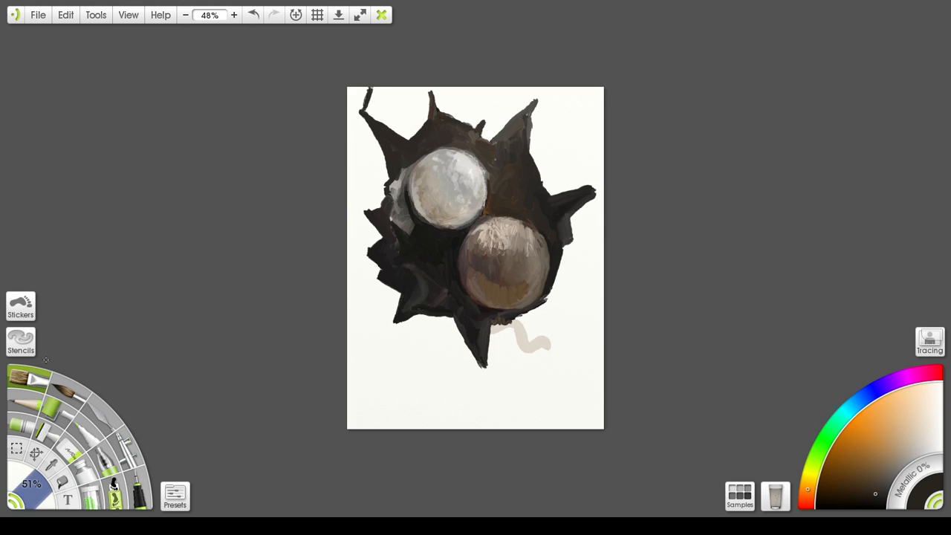
pyautogui.click(65, 443)
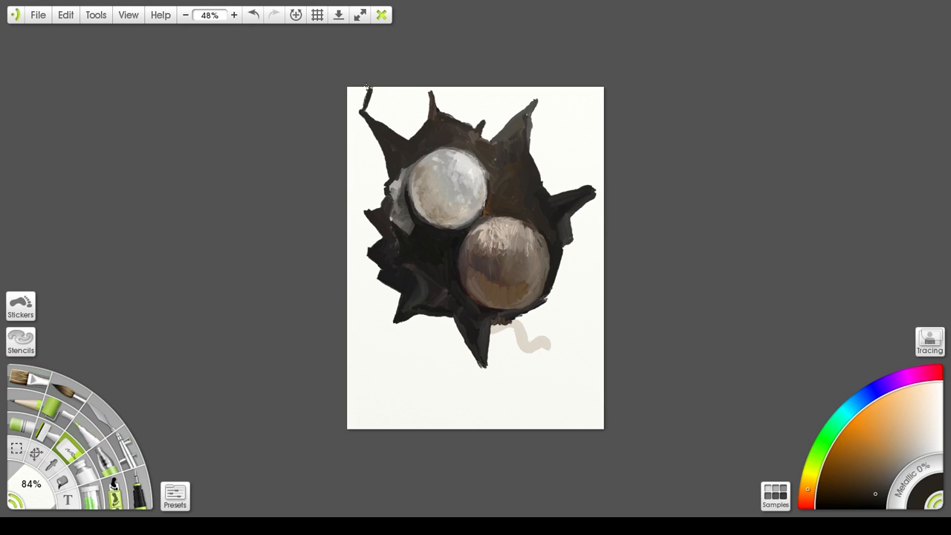
pyautogui.moveTo(366, 85)
pyautogui.mouseDown()
pyautogui.moveTo(368, 102)
pyautogui.moveTo(383, 69)
pyautogui.mouseUp()
# With the oil brush in near-black, sharpen the points along the left edge and darken the lower-left patch and bottom spike
pyautogui.click(30, 377)
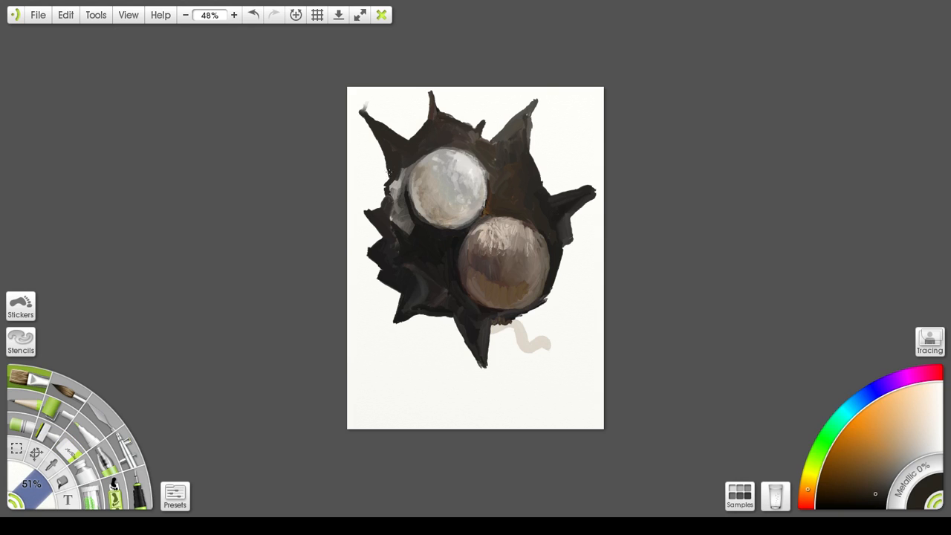
pyautogui.moveTo(389, 172)
pyautogui.mouseDown()
pyautogui.moveTo(382, 202)
pyautogui.moveTo(360, 211)
pyautogui.moveTo(381, 236)
pyautogui.moveTo(361, 212)
pyautogui.moveTo(407, 221)
pyautogui.moveTo(387, 223)
pyautogui.moveTo(391, 251)
pyautogui.moveTo(378, 253)
pyautogui.moveTo(384, 235)
pyautogui.moveTo(360, 253)
pyautogui.moveTo(383, 263)
pyautogui.moveTo(383, 239)
pyautogui.mouseUp()
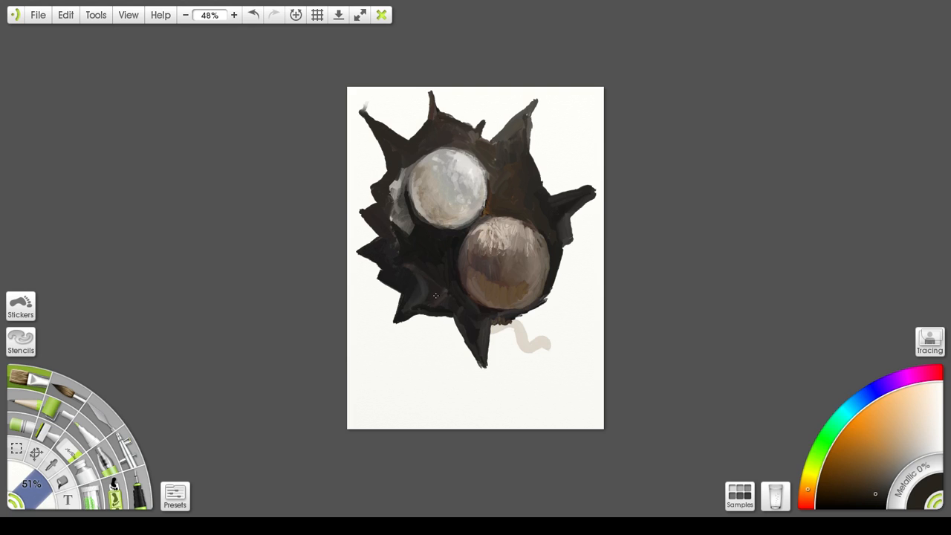
pyautogui.moveTo(406, 309)
pyautogui.mouseDown()
pyautogui.moveTo(420, 295)
pyautogui.moveTo(427, 310)
pyautogui.moveTo(425, 300)
pyautogui.moveTo(444, 306)
pyautogui.mouseUp()
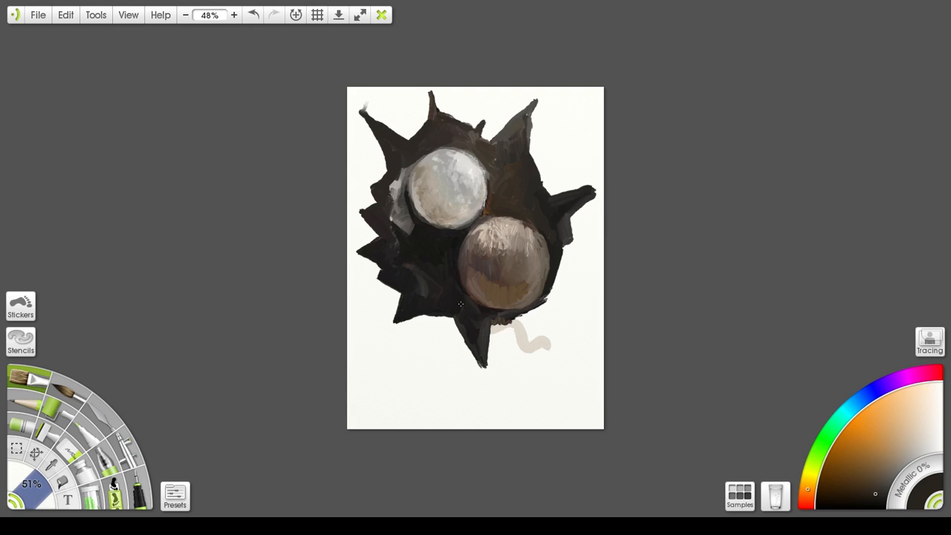
pyautogui.moveTo(459, 307)
pyautogui.mouseDown()
pyautogui.moveTo(469, 344)
pyautogui.moveTo(485, 350)
pyautogui.mouseUp()
# Repaint and lengthen the upper-right spike in near-black, darkening the background between it and the pale sphere
pyautogui.moveTo(527, 110); pyautogui.dragTo(524, 158)
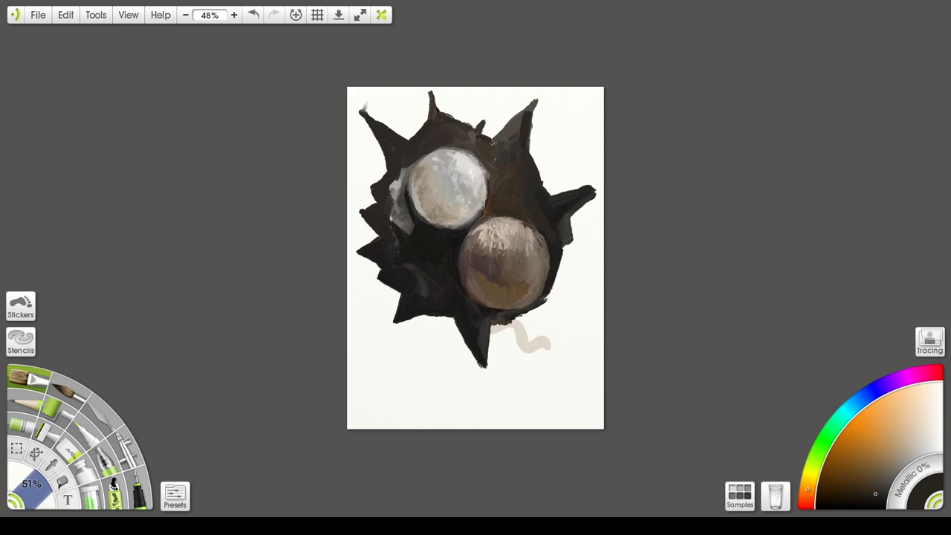
pyautogui.moveTo(494, 158); pyautogui.dragTo(524, 110)
pyautogui.moveTo(487, 139); pyautogui.dragTo(533, 101)
pyautogui.moveTo(507, 131)
pyautogui.mouseDown()
pyautogui.moveTo(524, 117)
pyautogui.moveTo(504, 151)
pyautogui.moveTo(515, 169)
pyautogui.mouseUp()
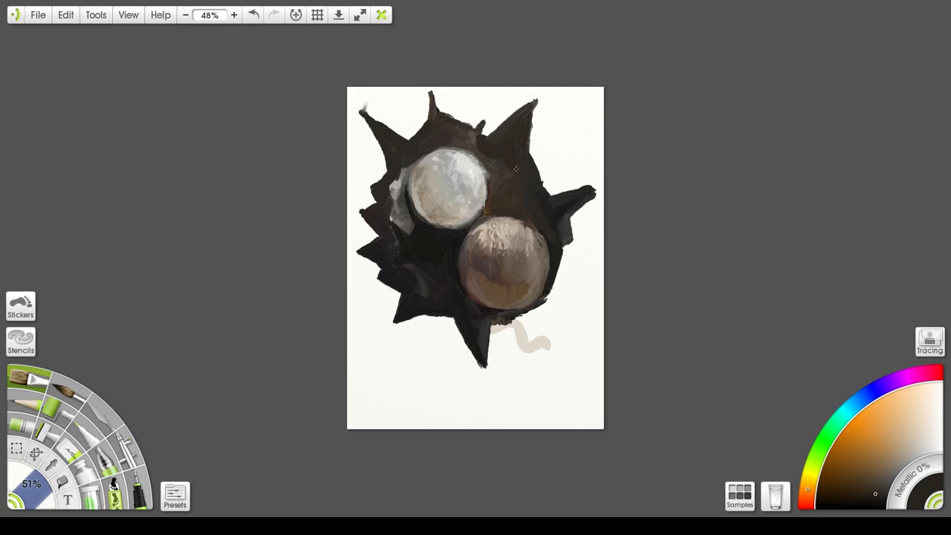
pyautogui.moveTo(535, 102)
pyautogui.mouseDown()
pyautogui.moveTo(525, 153)
pyautogui.moveTo(527, 109)
pyautogui.moveTo(540, 91)
pyautogui.moveTo(522, 127)
pyautogui.moveTo(515, 118)
pyautogui.moveTo(541, 93)
pyautogui.moveTo(535, 138)
pyautogui.mouseUp()
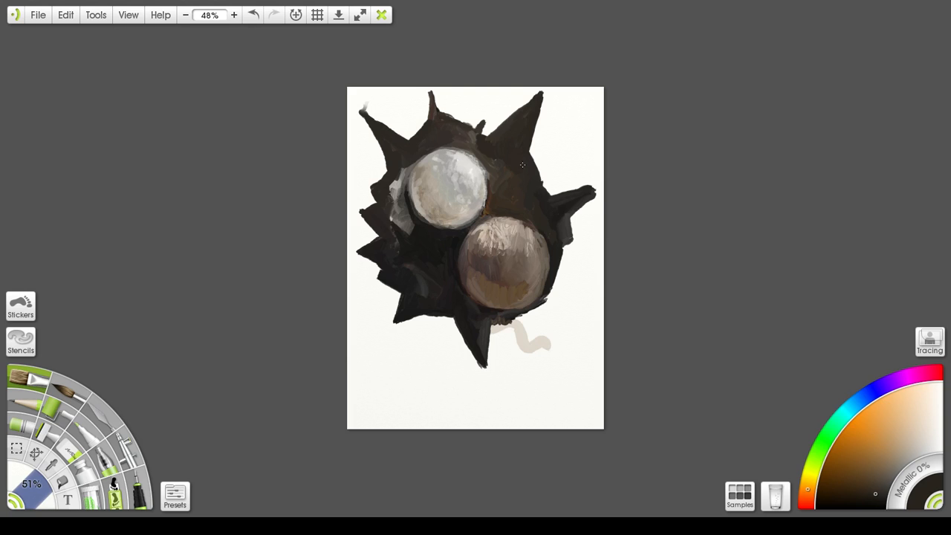
pyautogui.moveTo(486, 164); pyautogui.dragTo(493, 193)
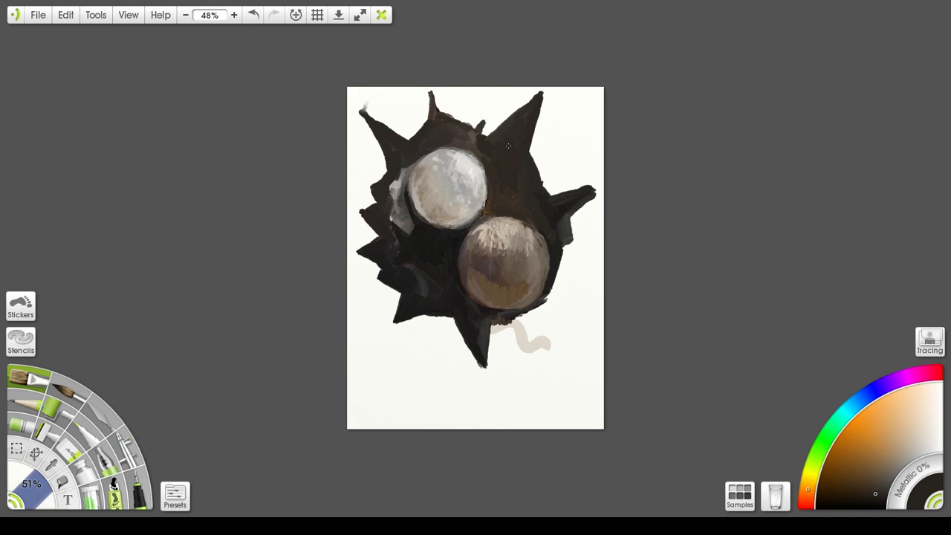
pyautogui.moveTo(479, 130); pyautogui.dragTo(500, 147)
# Add a dark block below the brown sphere, lengthen the bottom spike, and draw thin dark lines to the canvas's left and bottom edges
pyautogui.moveTo(492, 328); pyautogui.dragTo(515, 325)
pyautogui.moveTo(503, 326)
pyautogui.mouseDown()
pyautogui.moveTo(488, 344)
pyautogui.moveTo(517, 338)
pyautogui.moveTo(492, 319)
pyautogui.moveTo(485, 331)
pyautogui.moveTo(479, 325)
pyautogui.moveTo(479, 344)
pyautogui.moveTo(470, 318)
pyautogui.moveTo(486, 344)
pyautogui.moveTo(479, 372)
pyautogui.moveTo(485, 336)
pyautogui.moveTo(499, 352)
pyautogui.moveTo(489, 365)
pyautogui.moveTo(480, 360)
pyautogui.moveTo(481, 380)
pyautogui.moveTo(487, 348)
pyautogui.moveTo(480, 381)
pyautogui.moveTo(496, 339)
pyautogui.moveTo(484, 363)
pyautogui.moveTo(497, 342)
pyautogui.moveTo(479, 355)
pyautogui.moveTo(470, 391)
pyautogui.mouseUp()
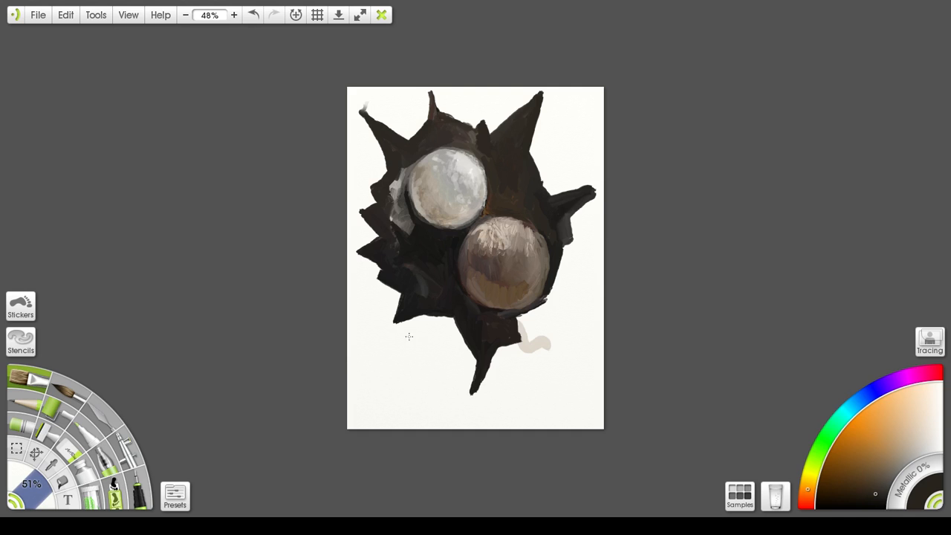
pyautogui.moveTo(396, 319); pyautogui.dragTo(350, 332)
pyautogui.moveTo(470, 394); pyautogui.dragTo(464, 428)
pyautogui.moveTo(519, 342)
pyautogui.mouseDown()
pyautogui.moveTo(569, 354)
pyautogui.moveTo(538, 350)
pyautogui.moveTo(567, 352)
pyautogui.moveTo(548, 380)
pyautogui.moveTo(528, 368)
pyautogui.moveTo(522, 376)
pyautogui.moveTo(510, 396)
pyautogui.moveTo(521, 429)
pyautogui.mouseUp()
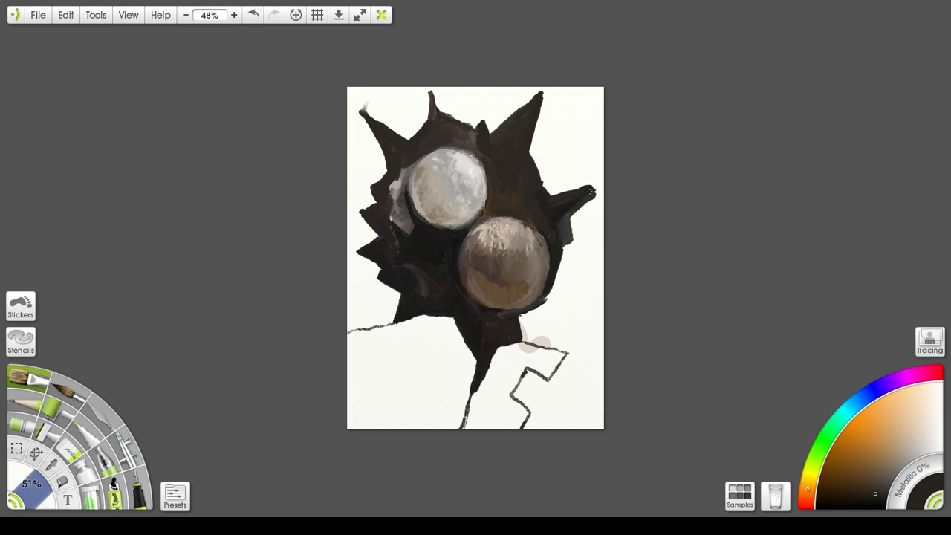
# Extend the right and top spikes to the canvas edges and even out the near-black background above the pale sphere
pyautogui.moveTo(592, 190)
pyautogui.mouseDown()
pyautogui.moveTo(618, 174)
pyautogui.moveTo(597, 190)
pyautogui.mouseUp()
pyautogui.moveTo(433, 86)
pyautogui.mouseDown()
pyautogui.moveTo(437, 119)
pyautogui.moveTo(430, 84)
pyautogui.mouseUp()
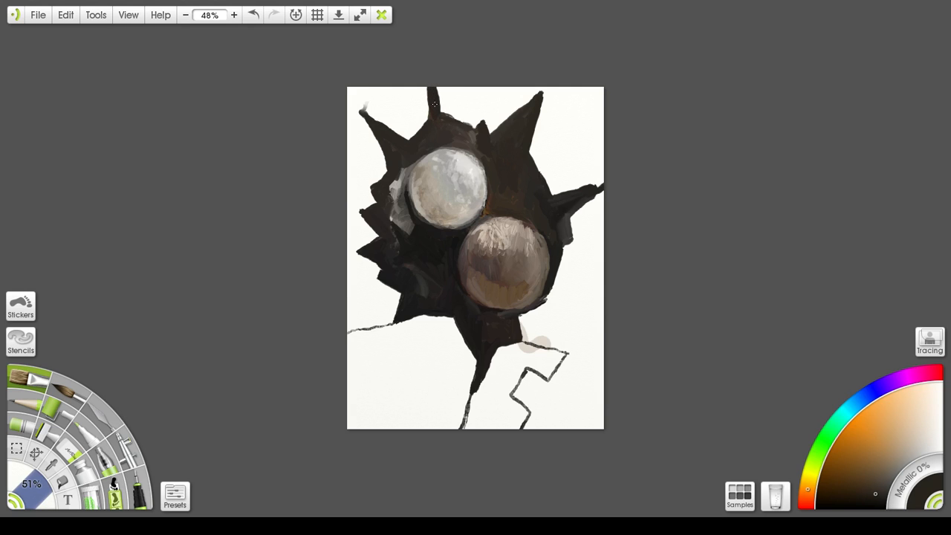
pyautogui.moveTo(443, 121)
pyautogui.mouseDown()
pyautogui.moveTo(478, 136)
pyautogui.moveTo(474, 126)
pyautogui.mouseUp()
pyautogui.moveTo(475, 139)
pyautogui.mouseDown()
pyautogui.moveTo(448, 139)
pyautogui.moveTo(483, 147)
pyautogui.moveTo(484, 157)
pyautogui.moveTo(471, 149)
pyautogui.moveTo(484, 161)
pyautogui.mouseUp()
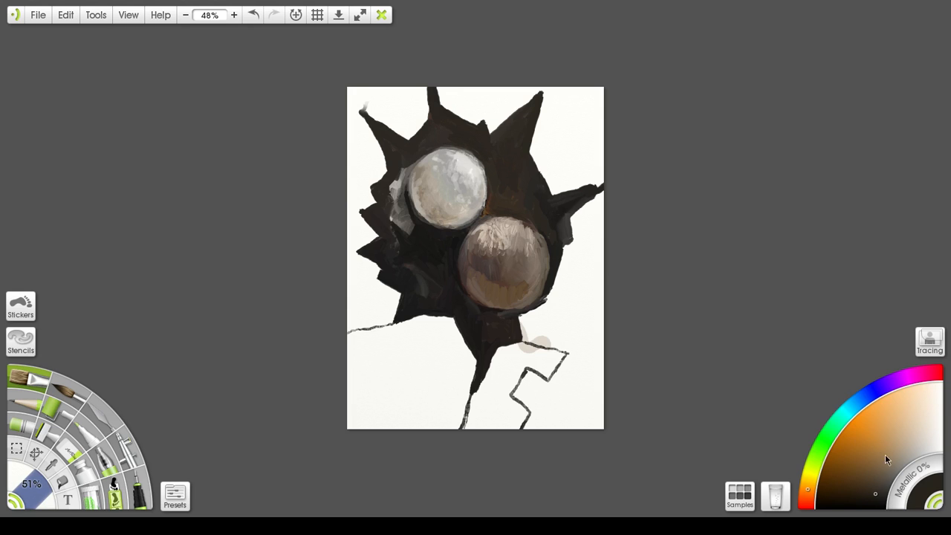
# With light grey, add highlights to the brown sphere's upper part and fill the canvas's upper-right corner between the two spikes
pyautogui.click(920, 452)
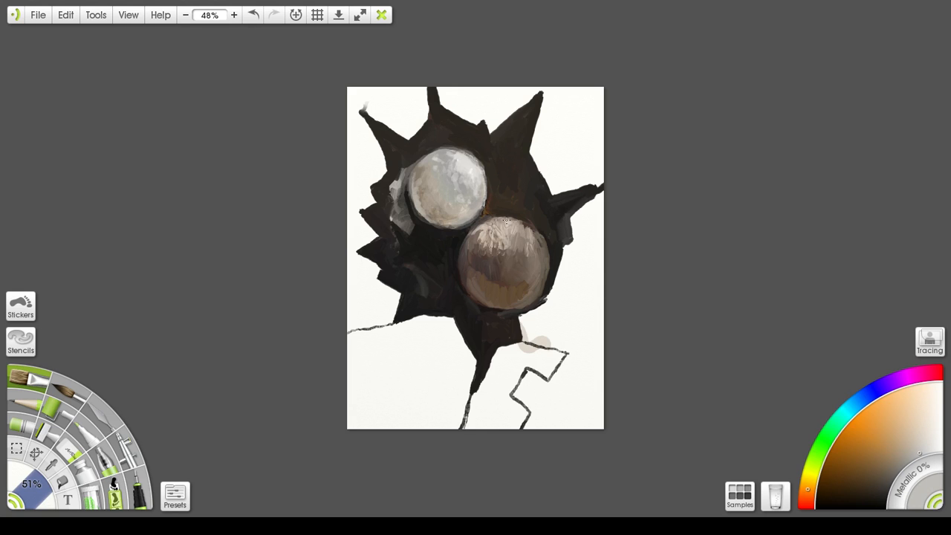
pyautogui.moveTo(510, 221)
pyautogui.mouseDown()
pyautogui.moveTo(529, 228)
pyautogui.moveTo(505, 220)
pyautogui.moveTo(527, 226)
pyautogui.moveTo(517, 225)
pyautogui.mouseUp()
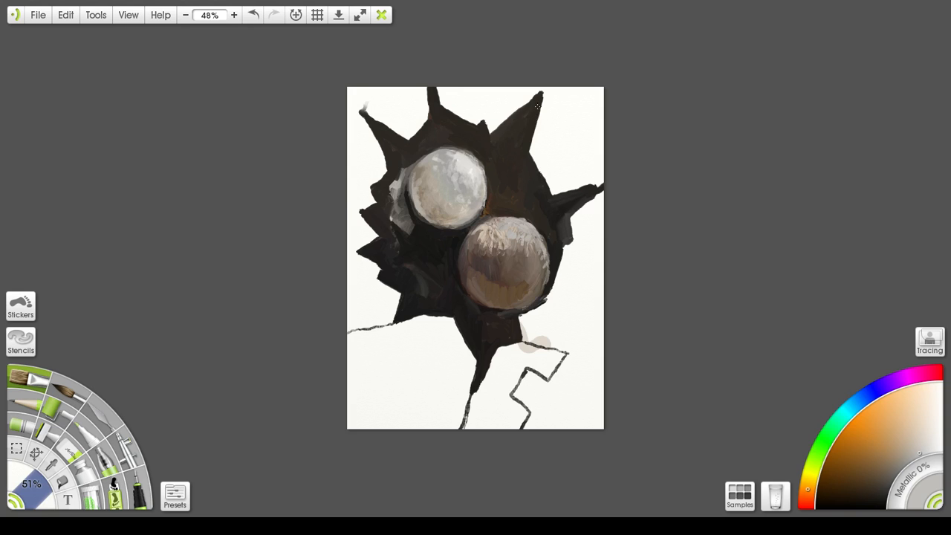
pyautogui.moveTo(542, 98)
pyautogui.mouseDown()
pyautogui.moveTo(532, 151)
pyautogui.moveTo(538, 160)
pyautogui.moveTo(540, 139)
pyautogui.moveTo(547, 141)
pyautogui.moveTo(542, 162)
pyautogui.moveTo(553, 184)
pyautogui.moveTo(537, 154)
pyautogui.moveTo(537, 162)
pyautogui.moveTo(549, 185)
pyautogui.moveTo(560, 170)
pyautogui.moveTo(583, 168)
pyautogui.moveTo(553, 186)
pyautogui.moveTo(579, 182)
pyautogui.moveTo(551, 194)
pyautogui.moveTo(595, 182)
pyautogui.moveTo(560, 192)
pyautogui.moveTo(595, 172)
pyautogui.mouseUp()
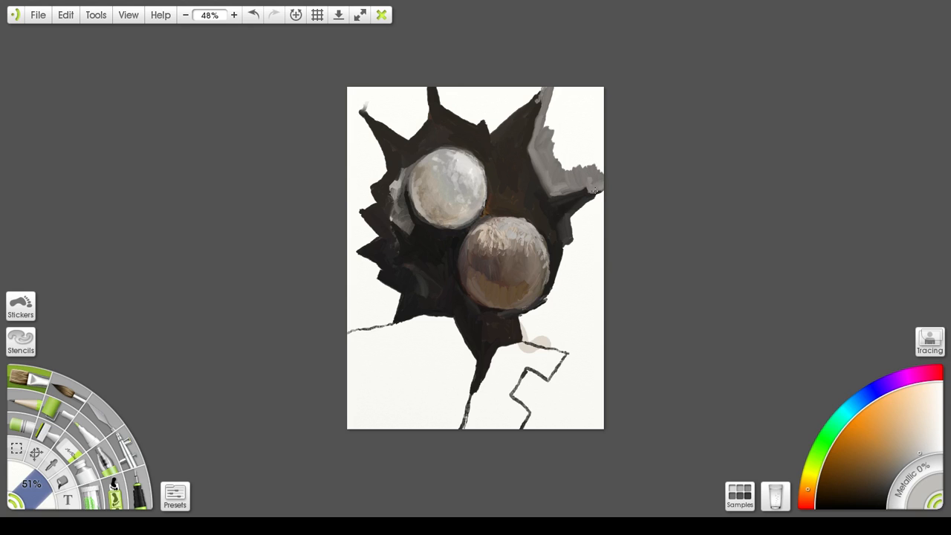
pyautogui.moveTo(604, 159)
pyautogui.mouseDown()
pyautogui.moveTo(553, 143)
pyautogui.moveTo(577, 168)
pyautogui.moveTo(581, 149)
pyautogui.moveTo(605, 156)
pyautogui.moveTo(582, 159)
pyautogui.moveTo(609, 141)
pyautogui.moveTo(584, 161)
pyautogui.moveTo(599, 152)
pyautogui.moveTo(603, 127)
pyautogui.moveTo(571, 112)
pyautogui.moveTo(548, 131)
pyautogui.moveTo(564, 86)
pyautogui.moveTo(563, 139)
pyautogui.moveTo(551, 110)
pyautogui.moveTo(540, 137)
pyautogui.moveTo(559, 126)
pyautogui.moveTo(566, 137)
pyautogui.moveTo(574, 120)
pyautogui.moveTo(583, 147)
pyautogui.moveTo(576, 113)
pyautogui.moveTo(577, 146)
pyautogui.moveTo(580, 112)
pyautogui.moveTo(592, 132)
pyautogui.moveTo(575, 108)
pyautogui.moveTo(593, 137)
pyautogui.moveTo(572, 103)
pyautogui.moveTo(579, 90)
pyautogui.moveTo(593, 137)
pyautogui.moveTo(596, 86)
pyautogui.moveTo(567, 91)
pyautogui.mouseUp()
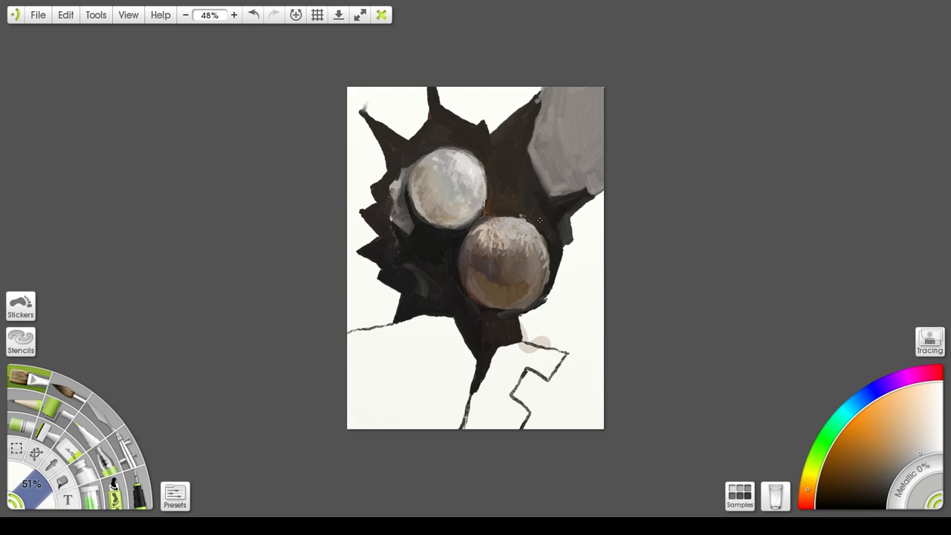
# Clean up the brown sphere's upper-right and lower outline with black, and set the colour to a dark brownish grey
pyautogui.click(884, 505)
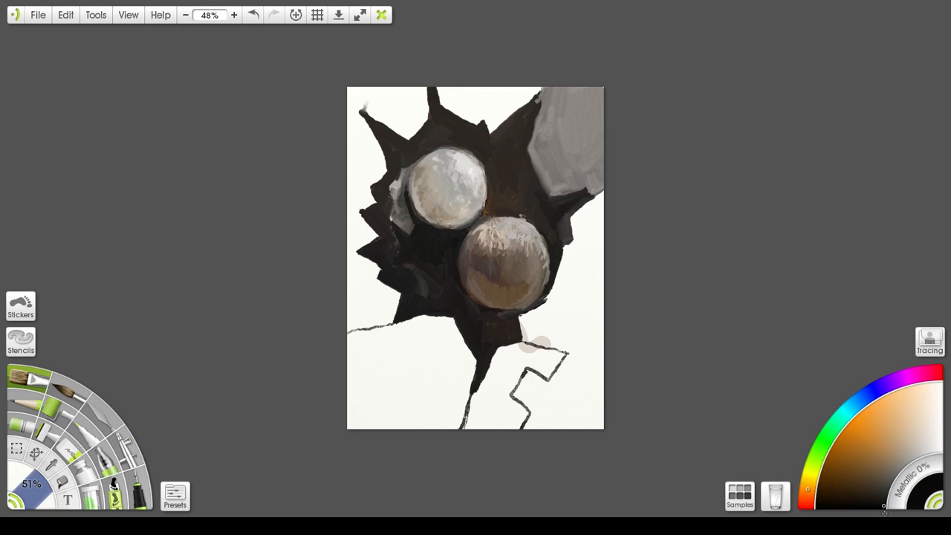
pyautogui.moveTo(522, 209)
pyautogui.mouseDown()
pyautogui.moveTo(499, 213)
pyautogui.moveTo(520, 215)
pyautogui.moveTo(539, 234)
pyautogui.moveTo(528, 217)
pyautogui.moveTo(538, 232)
pyautogui.mouseUp()
pyautogui.moveTo(513, 315)
pyautogui.mouseDown()
pyautogui.moveTo(547, 295)
pyautogui.moveTo(498, 312)
pyautogui.mouseUp()
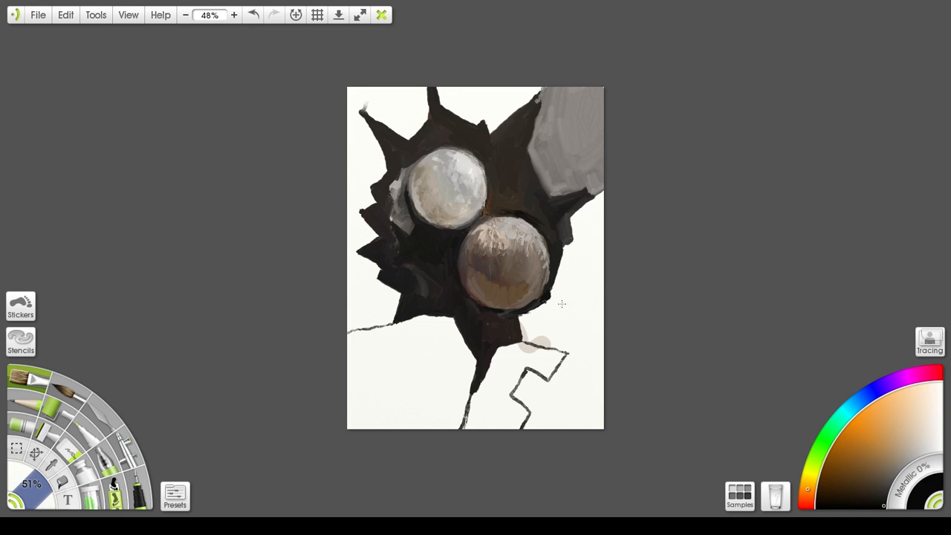
pyautogui.moveTo(521, 316)
pyautogui.mouseDown()
pyautogui.moveTo(550, 295)
pyautogui.moveTo(522, 316)
pyautogui.mouseUp()
pyautogui.click(881, 495)
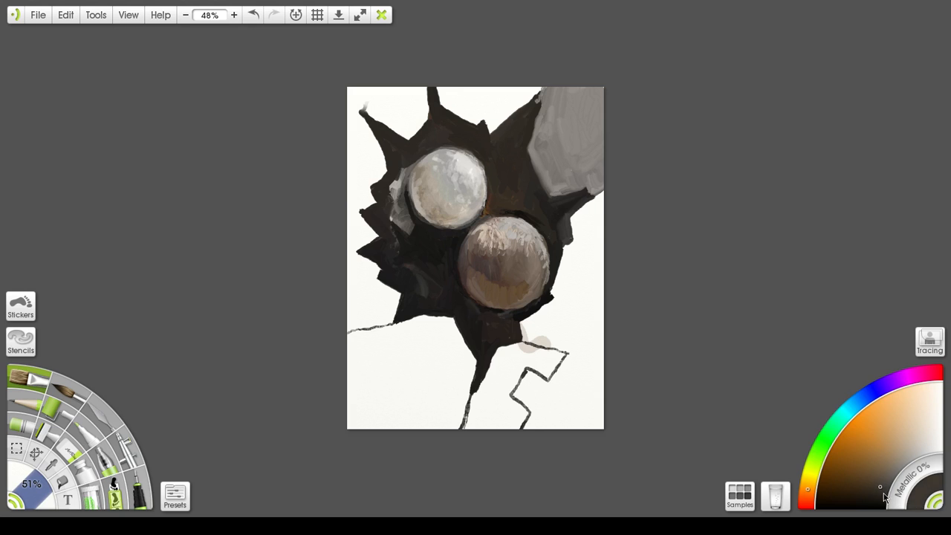
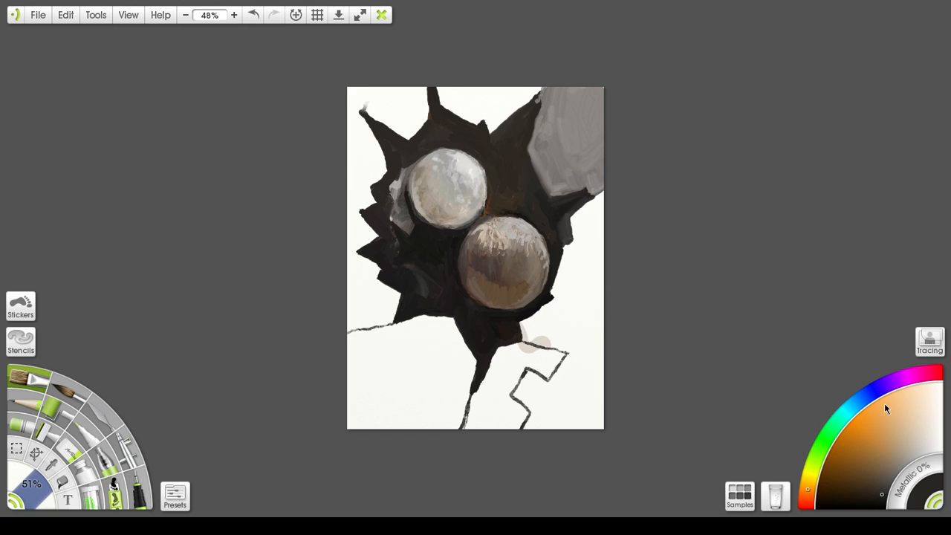
# With a light warm grey, fill the area between the right spike, the brown sphere's dark surround and the canvas's right edge
pyautogui.moveTo(890, 479); pyautogui.dragTo(897, 462)
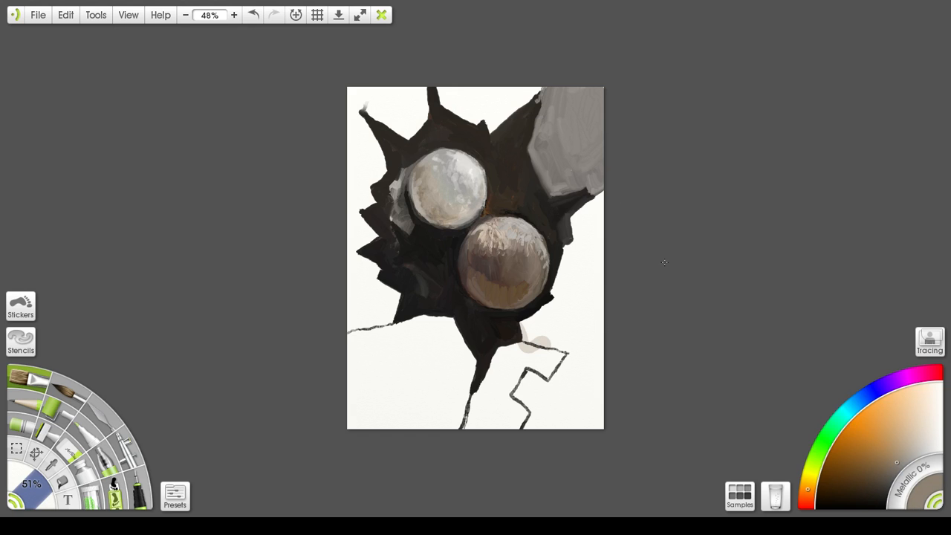
pyautogui.moveTo(594, 210)
pyautogui.mouseDown()
pyautogui.moveTo(574, 221)
pyautogui.moveTo(602, 196)
pyautogui.moveTo(569, 219)
pyautogui.moveTo(577, 242)
pyautogui.moveTo(574, 217)
pyautogui.moveTo(584, 223)
pyautogui.moveTo(605, 201)
pyautogui.moveTo(584, 235)
pyautogui.moveTo(566, 216)
pyautogui.moveTo(573, 244)
pyautogui.moveTo(567, 214)
pyautogui.moveTo(602, 231)
pyautogui.moveTo(578, 244)
pyautogui.moveTo(599, 250)
pyautogui.moveTo(593, 236)
pyautogui.mouseUp()
pyautogui.click(920, 453)
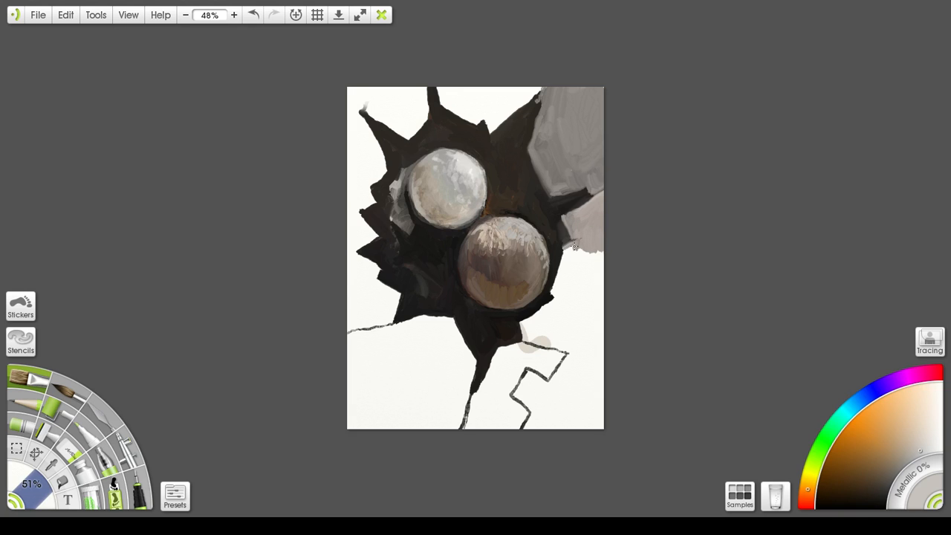
pyautogui.moveTo(574, 247)
pyautogui.mouseDown()
pyautogui.moveTo(599, 250)
pyautogui.moveTo(601, 263)
pyautogui.moveTo(568, 246)
pyautogui.moveTo(553, 289)
pyautogui.moveTo(569, 255)
pyautogui.moveTo(558, 285)
pyautogui.moveTo(568, 274)
pyautogui.moveTo(572, 286)
pyautogui.moveTo(599, 275)
pyautogui.moveTo(579, 288)
pyautogui.moveTo(551, 292)
pyautogui.mouseUp()
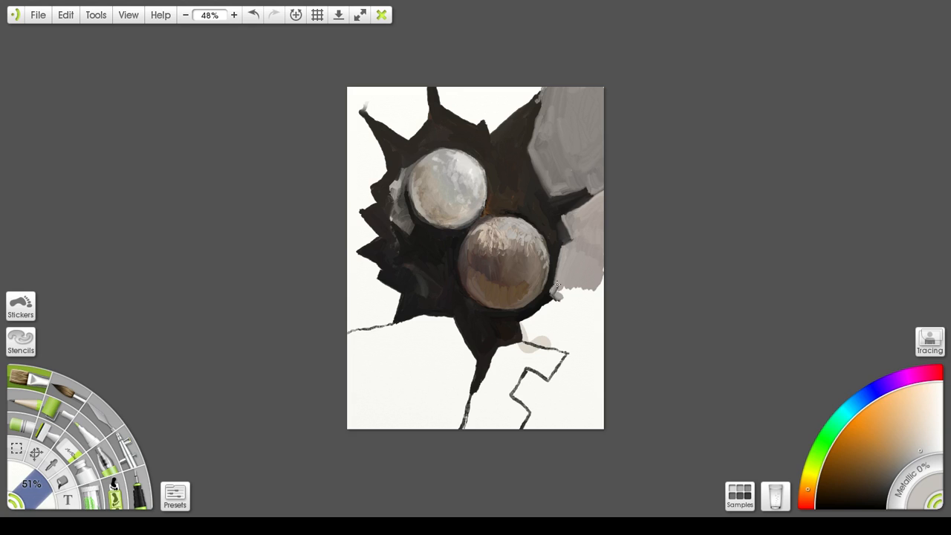
pyautogui.moveTo(558, 290)
pyautogui.mouseDown()
pyautogui.moveTo(580, 281)
pyautogui.moveTo(589, 305)
pyautogui.moveTo(592, 281)
pyautogui.mouseUp()
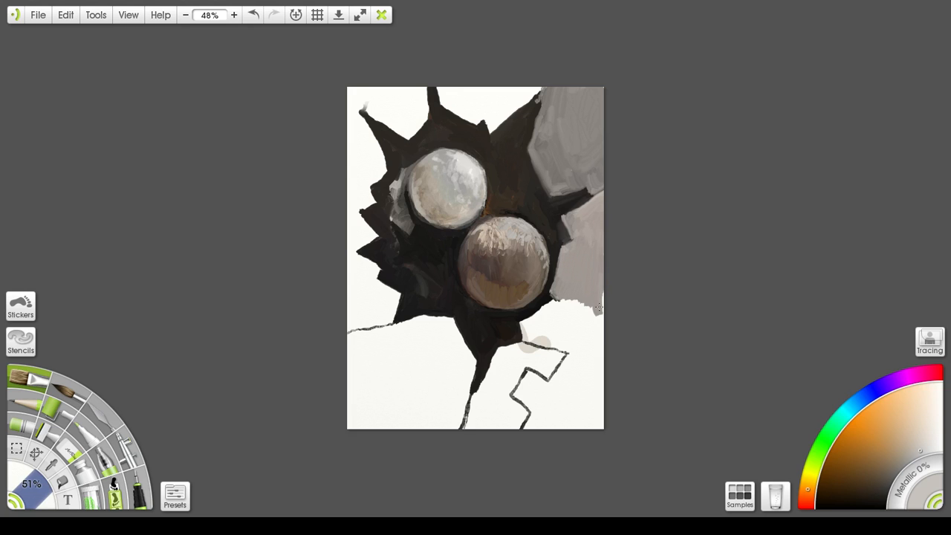
pyautogui.moveTo(598, 308); pyautogui.dragTo(600, 319)
# Extend the light grey below the brown sphere, over the zigzag line and into the canvas's lower-right corner
pyautogui.moveTo(523, 323)
pyautogui.mouseDown()
pyautogui.moveTo(557, 296)
pyautogui.moveTo(526, 318)
pyautogui.moveTo(552, 298)
pyautogui.moveTo(534, 317)
pyautogui.moveTo(556, 300)
pyautogui.moveTo(549, 307)
pyautogui.moveTo(576, 307)
pyautogui.moveTo(563, 293)
pyautogui.moveTo(594, 318)
pyautogui.moveTo(597, 299)
pyautogui.moveTo(603, 314)
pyautogui.moveTo(553, 311)
pyautogui.moveTo(551, 335)
pyautogui.moveTo(519, 322)
pyautogui.moveTo(535, 333)
pyautogui.moveTo(520, 324)
pyautogui.moveTo(526, 338)
pyautogui.moveTo(559, 346)
pyautogui.moveTo(531, 332)
pyautogui.moveTo(556, 334)
pyautogui.moveTo(563, 345)
pyautogui.moveTo(535, 339)
pyautogui.moveTo(567, 354)
pyautogui.moveTo(533, 339)
pyautogui.moveTo(568, 353)
pyautogui.moveTo(572, 326)
pyautogui.moveTo(566, 351)
pyautogui.moveTo(535, 340)
pyautogui.moveTo(563, 352)
pyautogui.moveTo(527, 334)
pyautogui.moveTo(573, 348)
pyautogui.moveTo(579, 334)
pyautogui.moveTo(598, 340)
pyautogui.moveTo(565, 358)
pyautogui.moveTo(547, 385)
pyautogui.moveTo(523, 364)
pyautogui.moveTo(505, 395)
pyautogui.moveTo(528, 416)
pyautogui.mouseUp()
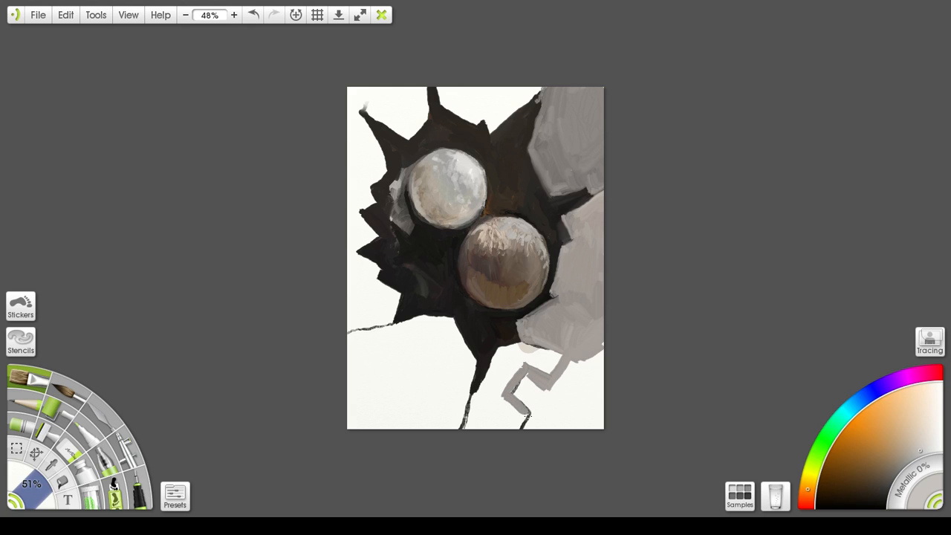
pyautogui.moveTo(529, 371)
pyautogui.mouseDown()
pyautogui.moveTo(514, 388)
pyautogui.moveTo(524, 380)
pyautogui.moveTo(520, 398)
pyautogui.moveTo(535, 388)
pyautogui.moveTo(545, 399)
pyautogui.mouseUp()
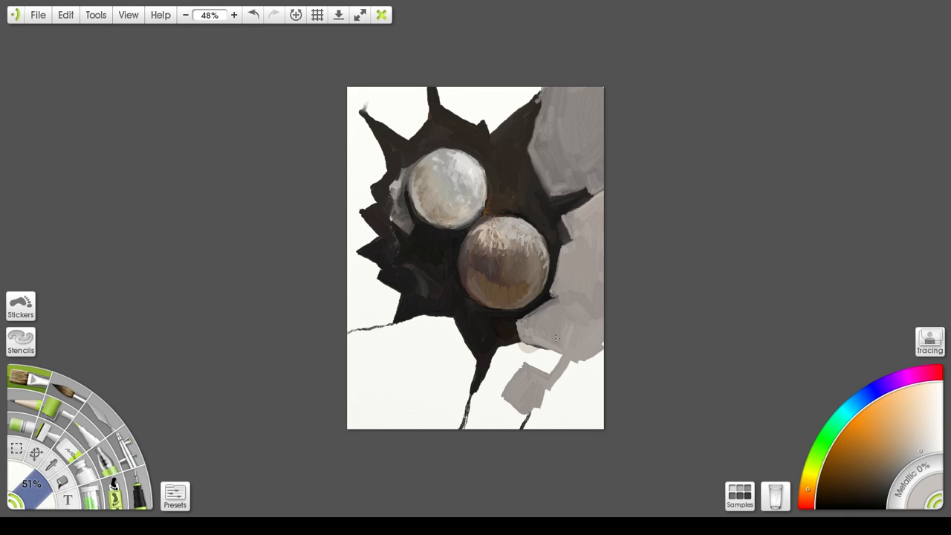
pyautogui.moveTo(550, 389)
pyautogui.mouseDown()
pyautogui.moveTo(600, 341)
pyautogui.moveTo(602, 425)
pyautogui.mouseUp()
pyautogui.moveTo(597, 377)
pyautogui.mouseDown()
pyautogui.moveTo(594, 416)
pyautogui.moveTo(592, 366)
pyautogui.moveTo(585, 439)
pyautogui.moveTo(589, 397)
pyautogui.moveTo(600, 439)
pyautogui.moveTo(580, 378)
pyautogui.moveTo(577, 428)
pyautogui.moveTo(571, 386)
pyautogui.moveTo(572, 430)
pyautogui.moveTo(562, 405)
pyautogui.moveTo(561, 436)
pyautogui.moveTo(550, 347)
pyautogui.moveTo(565, 317)
pyautogui.moveTo(538, 408)
pyautogui.moveTo(526, 405)
pyautogui.moveTo(524, 415)
pyautogui.moveTo(538, 407)
pyautogui.moveTo(532, 417)
pyautogui.moveTo(545, 398)
pyautogui.moveTo(527, 433)
pyautogui.moveTo(550, 419)
pyautogui.mouseUp()
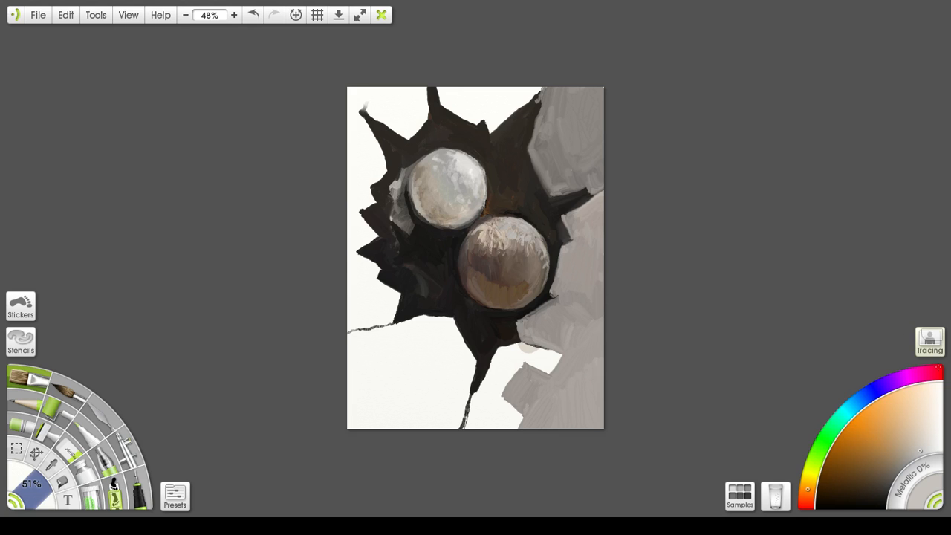
# With pale cream, fill the white gap between the bottom spike and the lower-right grey area down to the bottom edge
pyautogui.click(923, 415)
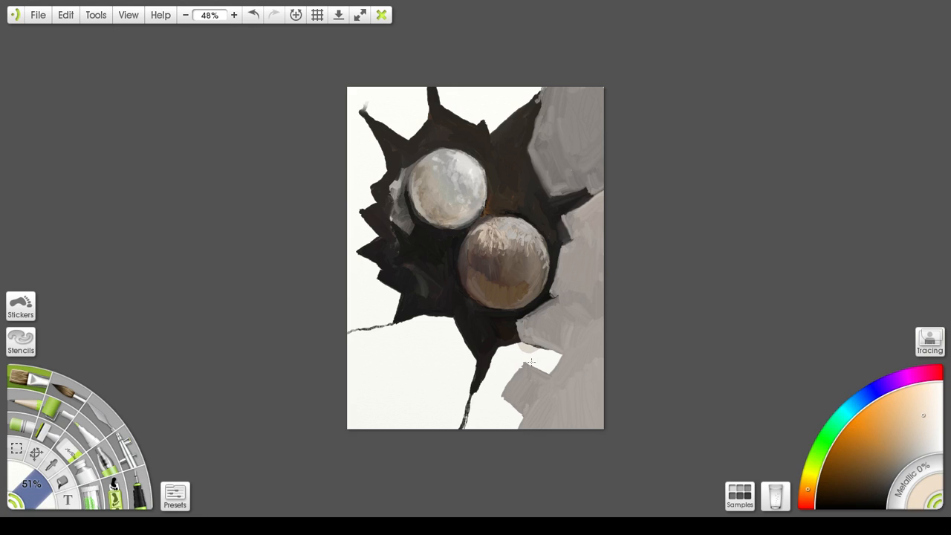
pyautogui.moveTo(531, 362)
pyautogui.mouseDown()
pyautogui.moveTo(559, 348)
pyautogui.moveTo(533, 356)
pyautogui.moveTo(523, 347)
pyautogui.moveTo(557, 355)
pyautogui.moveTo(549, 365)
pyautogui.moveTo(522, 355)
pyautogui.moveTo(496, 396)
pyautogui.moveTo(531, 354)
pyautogui.moveTo(523, 361)
pyautogui.moveTo(552, 370)
pyautogui.moveTo(557, 359)
pyautogui.moveTo(550, 370)
pyautogui.moveTo(561, 356)
pyautogui.moveTo(553, 371)
pyautogui.moveTo(533, 364)
pyautogui.moveTo(553, 364)
pyautogui.moveTo(550, 354)
pyautogui.moveTo(504, 349)
pyautogui.moveTo(491, 375)
pyautogui.moveTo(499, 356)
pyautogui.moveTo(502, 367)
pyautogui.moveTo(510, 361)
pyautogui.moveTo(501, 353)
pyautogui.moveTo(508, 368)
pyautogui.moveTo(484, 388)
pyautogui.moveTo(496, 353)
pyautogui.moveTo(475, 395)
pyautogui.mouseUp()
pyautogui.moveTo(499, 351)
pyautogui.mouseDown()
pyautogui.moveTo(473, 388)
pyautogui.moveTo(465, 427)
pyautogui.mouseUp()
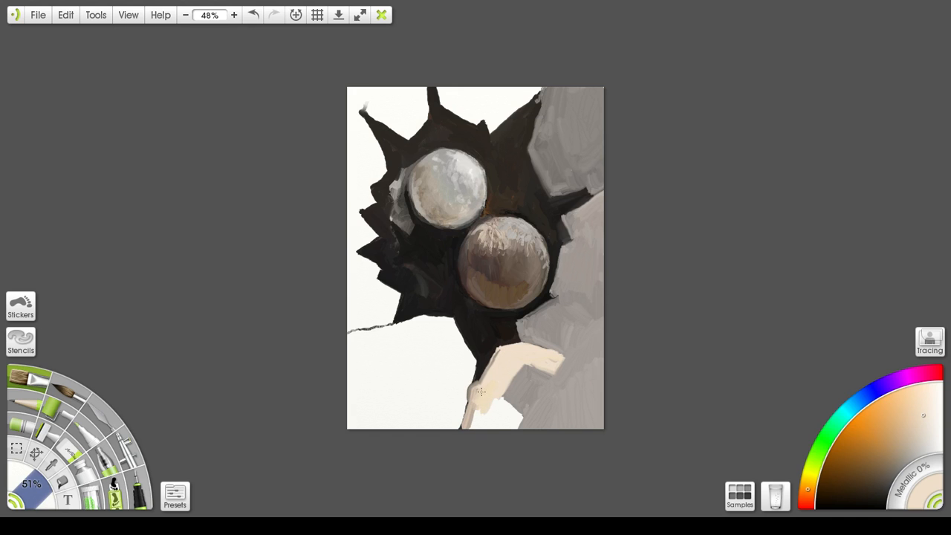
pyautogui.moveTo(481, 391)
pyautogui.mouseDown()
pyautogui.moveTo(472, 426)
pyautogui.moveTo(503, 408)
pyautogui.moveTo(505, 393)
pyautogui.moveTo(507, 410)
pyautogui.moveTo(466, 425)
pyautogui.moveTo(503, 420)
pyautogui.moveTo(504, 401)
pyautogui.moveTo(520, 414)
pyautogui.moveTo(491, 422)
pyautogui.moveTo(499, 410)
pyautogui.moveTo(516, 415)
pyautogui.moveTo(510, 422)
pyautogui.mouseUp()
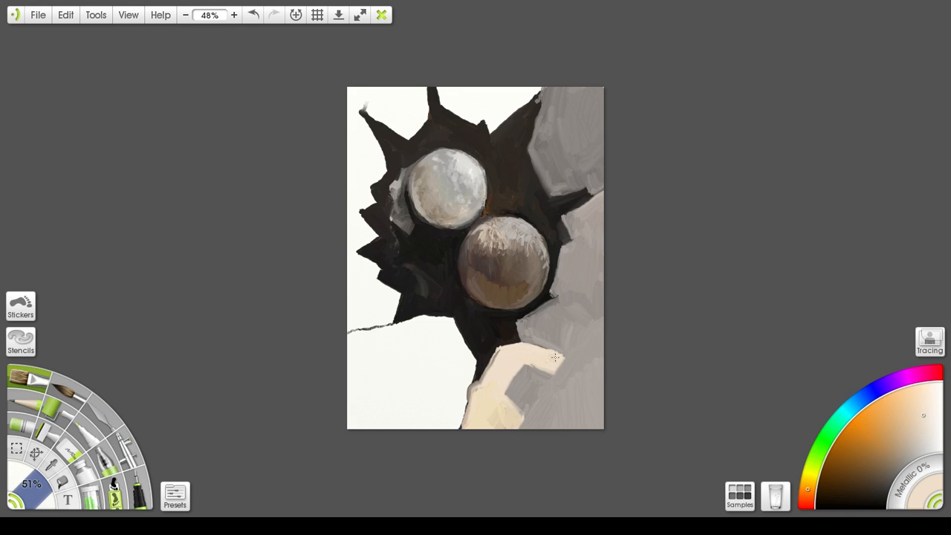
pyautogui.moveTo(540, 351)
pyautogui.mouseDown()
pyautogui.moveTo(520, 340)
pyautogui.moveTo(498, 347)
pyautogui.moveTo(518, 346)
pyautogui.mouseUp()
# With light grey, fill the canvas's lower-left area from the bottom spike to the left edge, covering the thin dark line
pyautogui.click(901, 467)
pyautogui.moveTo(901, 469)
pyautogui.mouseDown()
pyautogui.moveTo(909, 446)
pyautogui.moveTo(917, 451)
pyautogui.mouseUp()
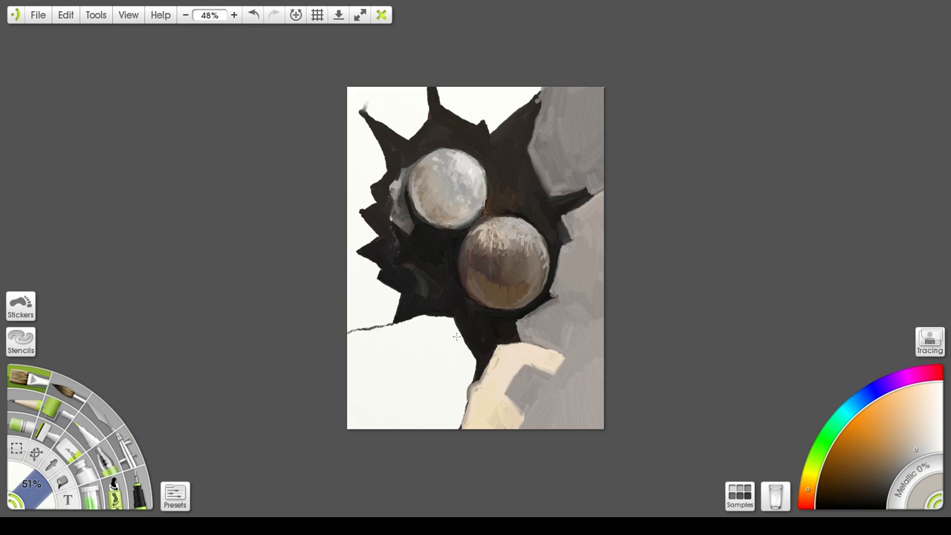
pyautogui.moveTo(450, 325)
pyautogui.mouseDown()
pyautogui.moveTo(463, 353)
pyautogui.moveTo(448, 332)
pyautogui.moveTo(455, 373)
pyautogui.moveTo(434, 351)
pyautogui.moveTo(461, 374)
pyautogui.moveTo(446, 392)
pyautogui.moveTo(448, 422)
pyautogui.moveTo(440, 396)
pyautogui.moveTo(431, 411)
pyautogui.moveTo(437, 431)
pyautogui.moveTo(454, 404)
pyautogui.moveTo(453, 426)
pyautogui.moveTo(463, 408)
pyautogui.moveTo(466, 360)
pyautogui.moveTo(454, 396)
pyautogui.moveTo(458, 403)
pyautogui.moveTo(470, 360)
pyautogui.moveTo(457, 340)
pyautogui.moveTo(472, 365)
pyautogui.mouseUp()
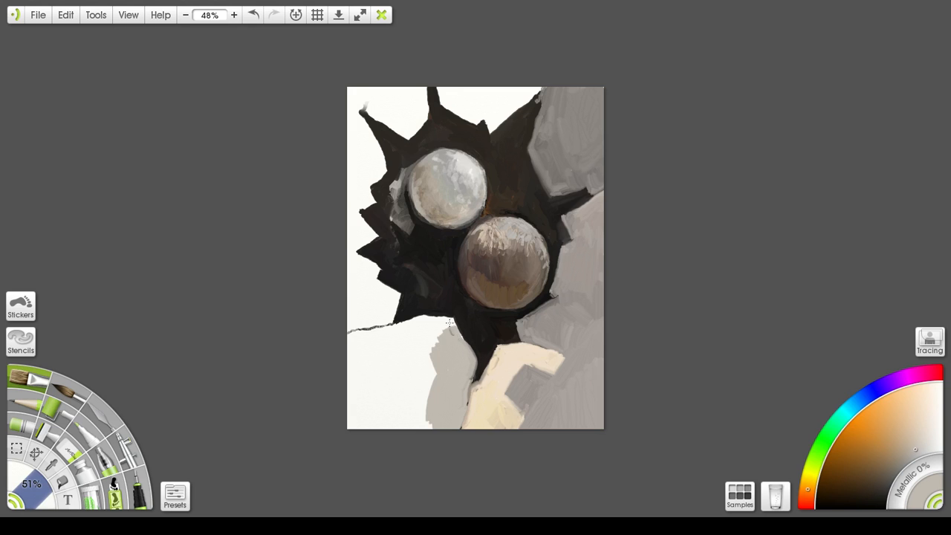
pyautogui.moveTo(450, 323)
pyautogui.mouseDown()
pyautogui.moveTo(425, 343)
pyautogui.moveTo(433, 359)
pyautogui.moveTo(424, 428)
pyautogui.moveTo(440, 426)
pyautogui.mouseUp()
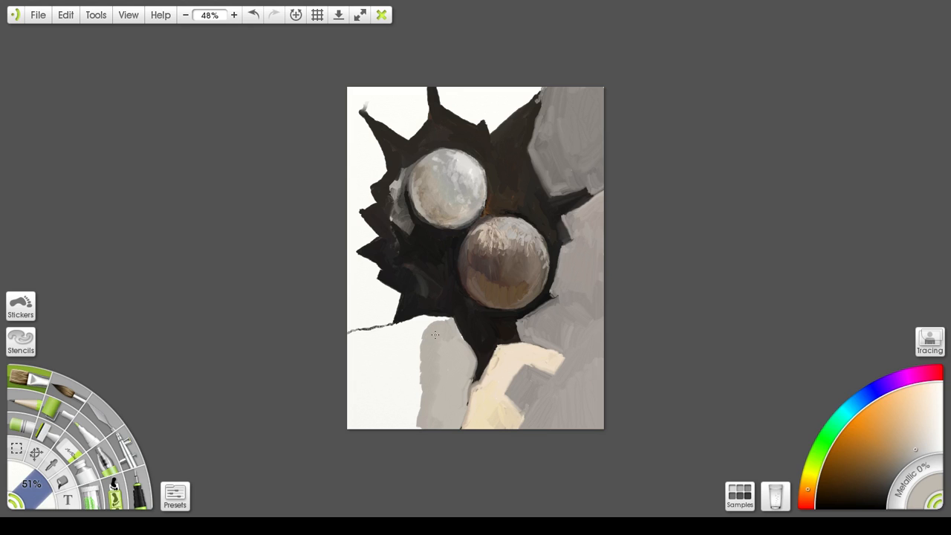
pyautogui.moveTo(435, 335)
pyautogui.mouseDown()
pyautogui.moveTo(398, 374)
pyautogui.moveTo(394, 418)
pyautogui.moveTo(420, 417)
pyautogui.moveTo(382, 420)
pyautogui.moveTo(398, 429)
pyautogui.moveTo(386, 406)
pyautogui.moveTo(400, 406)
pyautogui.moveTo(390, 357)
pyautogui.moveTo(372, 398)
pyautogui.moveTo(375, 364)
pyautogui.mouseUp()
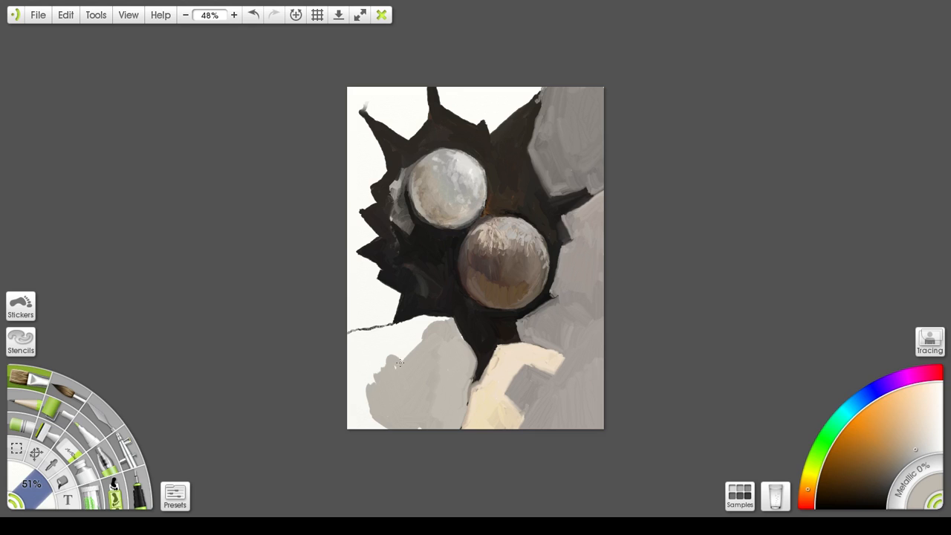
pyautogui.moveTo(399, 362)
pyautogui.mouseDown()
pyautogui.moveTo(378, 345)
pyautogui.moveTo(403, 368)
pyautogui.moveTo(378, 338)
pyautogui.moveTo(414, 366)
pyautogui.moveTo(376, 335)
pyautogui.moveTo(390, 368)
pyautogui.moveTo(378, 344)
pyautogui.moveTo(379, 360)
pyautogui.moveTo(396, 371)
pyautogui.moveTo(393, 390)
pyautogui.moveTo(371, 371)
pyautogui.moveTo(344, 391)
pyautogui.moveTo(370, 388)
pyautogui.moveTo(346, 415)
pyautogui.moveTo(350, 425)
pyautogui.moveTo(364, 395)
pyautogui.moveTo(388, 424)
pyautogui.mouseUp()
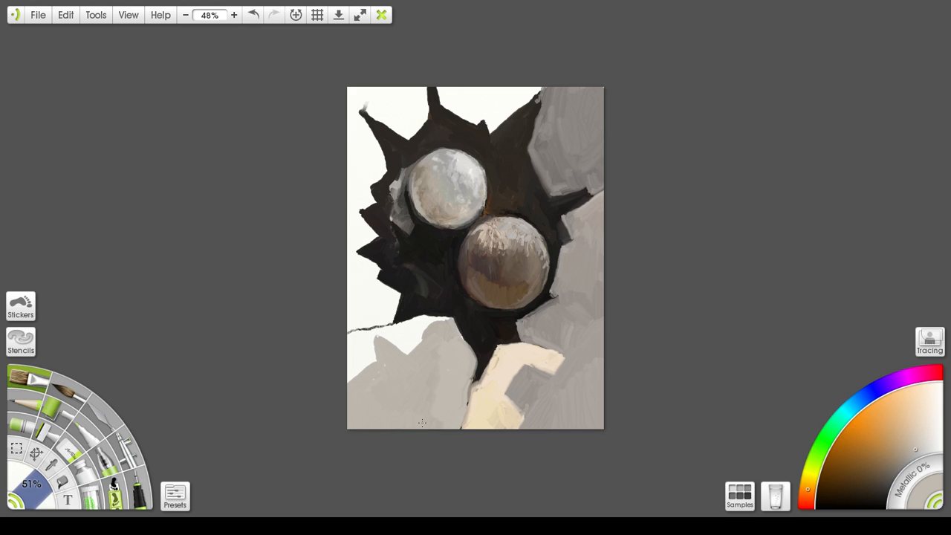
pyautogui.moveTo(369, 339)
pyautogui.mouseDown()
pyautogui.moveTo(372, 361)
pyautogui.moveTo(349, 380)
pyautogui.moveTo(346, 346)
pyautogui.mouseUp()
pyautogui.moveTo(357, 340)
pyautogui.mouseDown()
pyautogui.moveTo(390, 337)
pyautogui.moveTo(341, 338)
pyautogui.moveTo(428, 315)
pyautogui.moveTo(452, 326)
pyautogui.moveTo(427, 320)
pyautogui.moveTo(461, 314)
pyautogui.moveTo(453, 323)
pyautogui.moveTo(462, 333)
pyautogui.moveTo(450, 323)
pyautogui.moveTo(463, 344)
pyautogui.moveTo(444, 327)
pyautogui.moveTo(459, 345)
pyautogui.moveTo(442, 313)
pyautogui.moveTo(446, 323)
pyautogui.moveTo(414, 318)
pyautogui.moveTo(453, 311)
pyautogui.moveTo(459, 332)
pyautogui.moveTo(444, 317)
pyautogui.moveTo(416, 321)
pyautogui.moveTo(452, 313)
pyautogui.moveTo(446, 329)
pyautogui.moveTo(443, 319)
pyautogui.moveTo(459, 343)
pyautogui.moveTo(457, 325)
pyautogui.moveTo(462, 353)
pyautogui.moveTo(428, 326)
pyautogui.moveTo(420, 337)
pyautogui.moveTo(410, 326)
pyautogui.moveTo(397, 344)
pyautogui.moveTo(454, 334)
pyautogui.moveTo(459, 315)
pyautogui.moveTo(472, 358)
pyautogui.moveTo(457, 425)
pyautogui.mouseUp()
pyautogui.moveTo(472, 373); pyautogui.dragTo(457, 429)
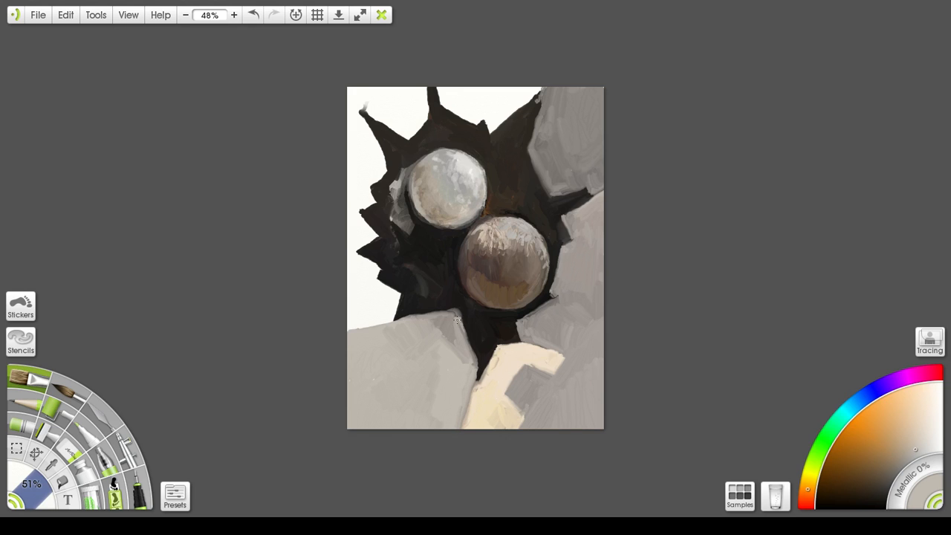
# Push the lower-left grey area's upper-right corner into the dark shape and refine its edge beside the bottom spike
pyautogui.moveTo(456, 312)
pyautogui.mouseDown()
pyautogui.moveTo(472, 360)
pyautogui.moveTo(454, 303)
pyautogui.mouseUp()
pyautogui.moveTo(417, 314)
pyautogui.mouseDown()
pyautogui.moveTo(456, 306)
pyautogui.moveTo(447, 313)
pyautogui.mouseUp()
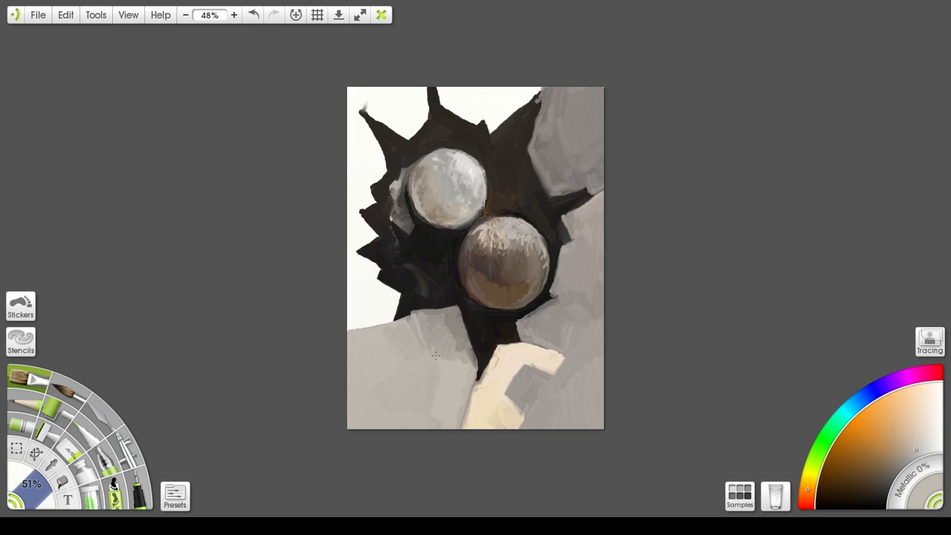
pyautogui.moveTo(457, 353); pyautogui.dragTo(468, 337)
# With near-black, touch up the dark shape's lower-left tip, darken the background above the brown sphere and thicken the right spike
pyautogui.moveTo(878, 501)
pyautogui.mouseDown()
pyautogui.moveTo(891, 484)
pyautogui.moveTo(877, 493)
pyautogui.mouseUp()
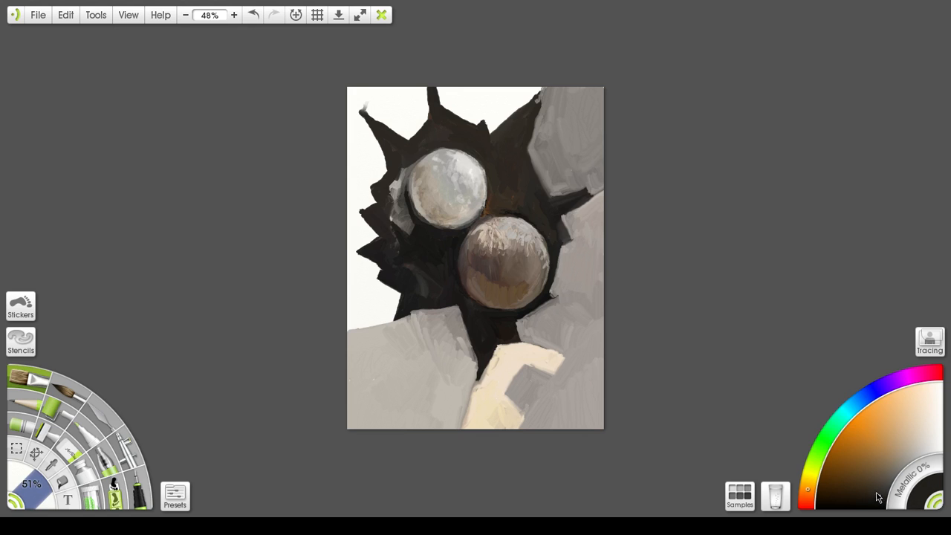
pyautogui.moveTo(413, 314)
pyautogui.mouseDown()
pyautogui.moveTo(397, 320)
pyautogui.moveTo(410, 315)
pyautogui.mouseUp()
pyautogui.keyDown('alt'); pyautogui.click(532, 222); pyautogui.keyUp('alt')
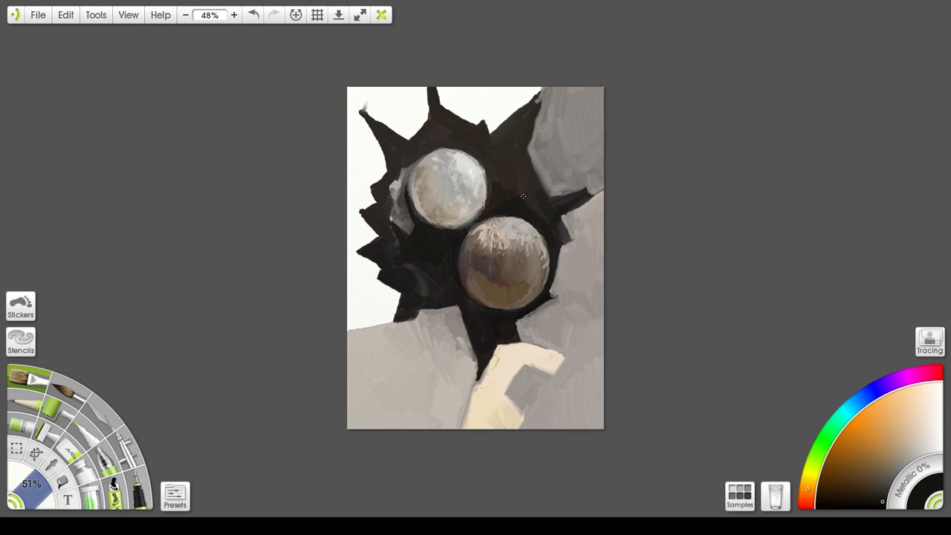
pyautogui.moveTo(530, 210); pyautogui.dragTo(552, 222)
pyautogui.moveTo(549, 230)
pyautogui.mouseDown()
pyautogui.moveTo(555, 208)
pyautogui.moveTo(572, 213)
pyautogui.moveTo(554, 217)
pyautogui.moveTo(589, 205)
pyautogui.moveTo(586, 186)
pyautogui.moveTo(594, 197)
pyautogui.moveTo(587, 191)
pyautogui.moveTo(593, 199)
pyautogui.moveTo(587, 190)
pyautogui.moveTo(581, 196)
pyautogui.mouseUp()
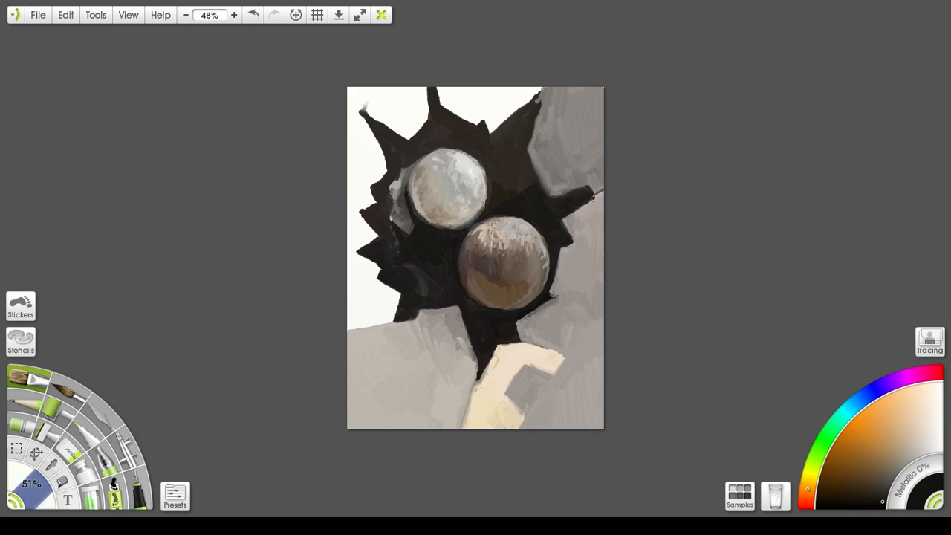
pyautogui.moveTo(599, 195); pyautogui.dragTo(610, 188)
pyautogui.moveTo(570, 211); pyautogui.dragTo(616, 185)
pyautogui.moveTo(565, 214)
pyautogui.mouseDown()
pyautogui.moveTo(566, 223)
pyautogui.moveTo(602, 197)
pyautogui.moveTo(566, 224)
pyautogui.moveTo(607, 193)
pyautogui.mouseUp()
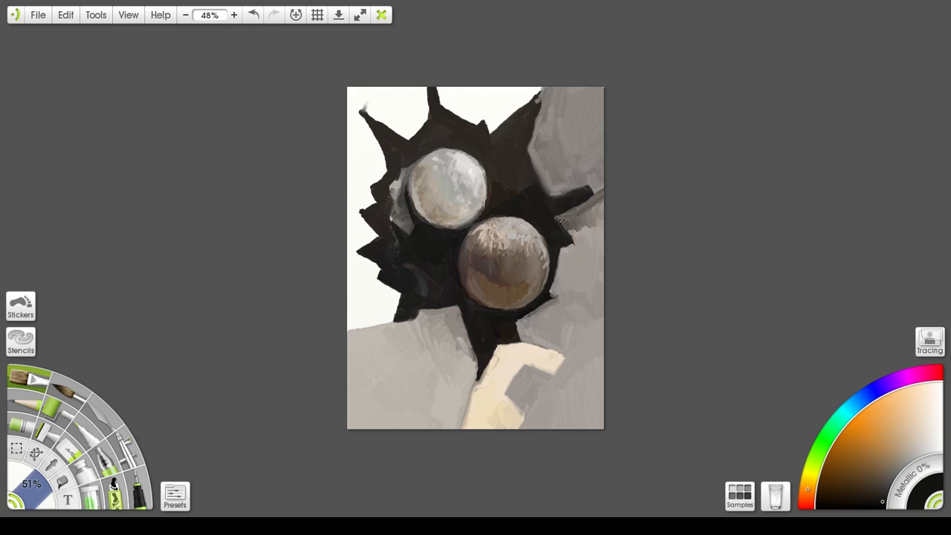
# With a light warm grey, repaint the smudged area under the right spike and sharpen the grey edges beside and below the brown sphere
pyautogui.click(913, 445)
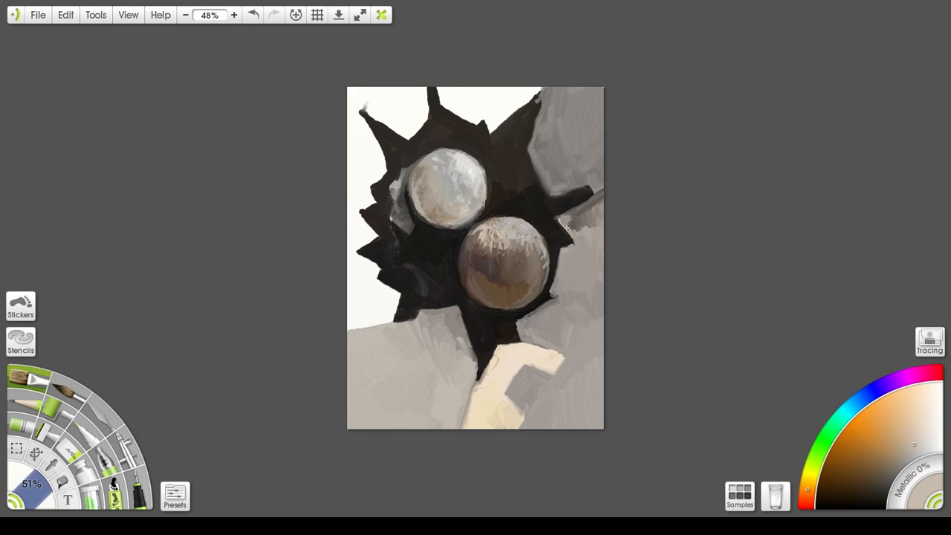
pyautogui.moveTo(561, 221)
pyautogui.mouseDown()
pyautogui.moveTo(573, 245)
pyautogui.moveTo(567, 232)
pyautogui.moveTo(573, 242)
pyautogui.moveTo(580, 220)
pyautogui.moveTo(569, 221)
pyautogui.moveTo(587, 206)
pyautogui.moveTo(597, 217)
pyautogui.mouseUp()
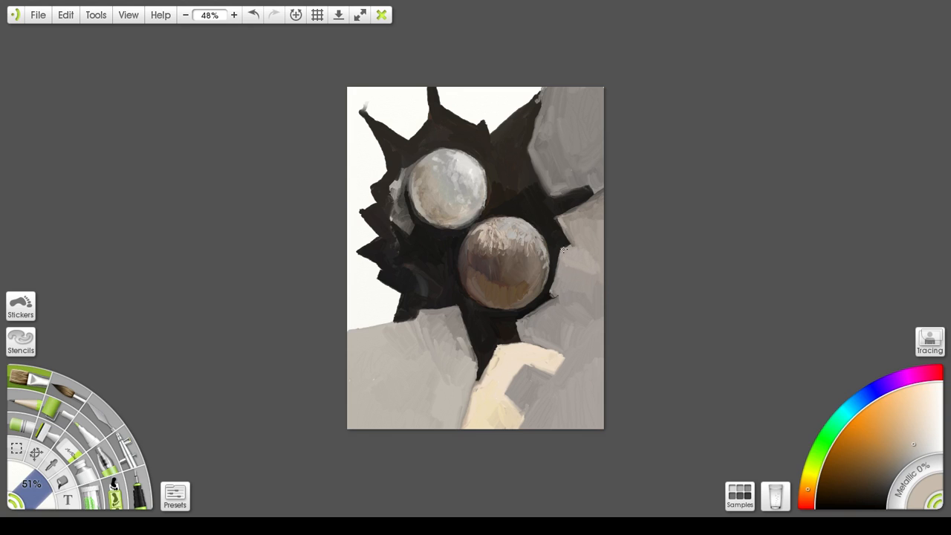
pyautogui.moveTo(563, 253); pyautogui.dragTo(552, 294)
pyautogui.moveTo(520, 320); pyautogui.dragTo(547, 307)
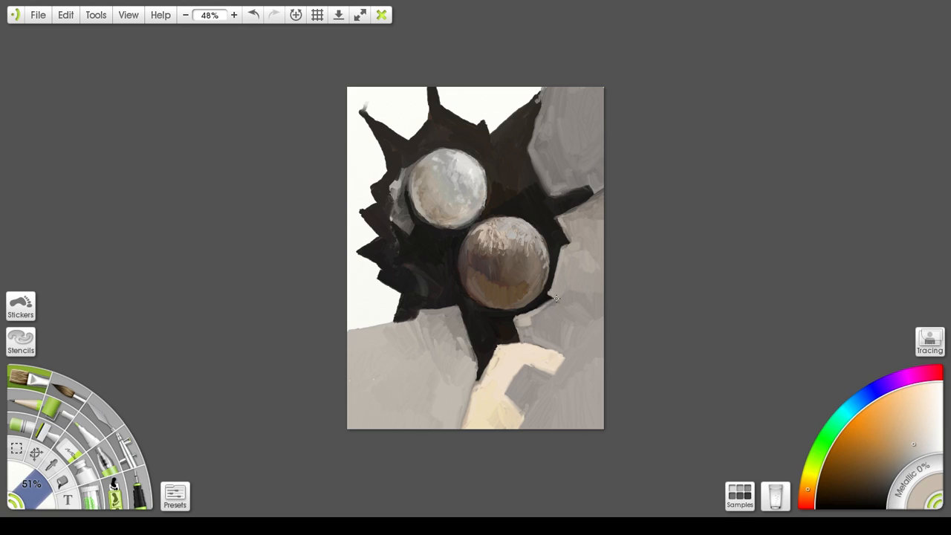
pyautogui.moveTo(521, 331)
pyautogui.mouseDown()
pyautogui.moveTo(517, 321)
pyautogui.moveTo(536, 327)
pyautogui.moveTo(543, 314)
pyautogui.mouseUp()
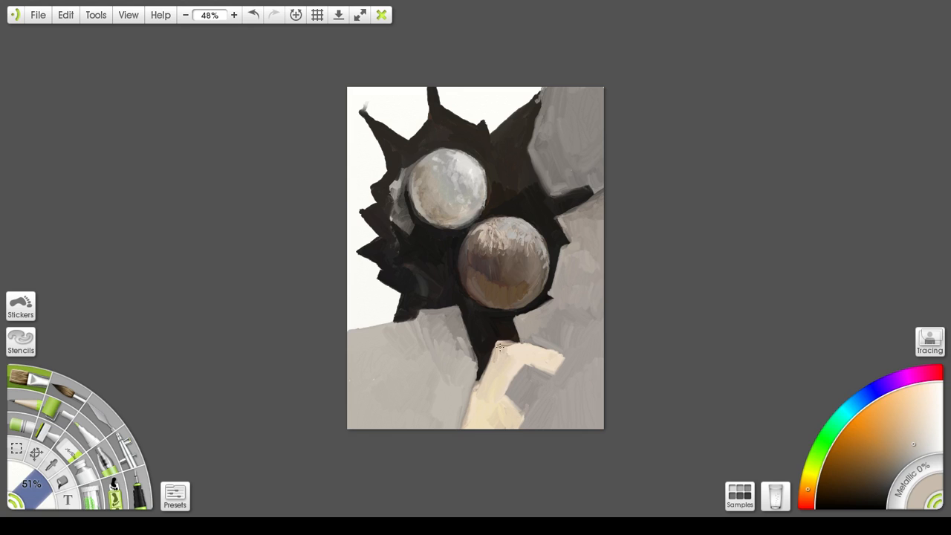
# Reshape the cream area's upper edge and its edge along the bottom spike with light warm strokes
pyautogui.moveTo(501, 346)
pyautogui.mouseDown()
pyautogui.moveTo(499, 360)
pyautogui.moveTo(527, 344)
pyautogui.mouseUp()
pyautogui.moveTo(521, 344); pyautogui.dragTo(532, 349)
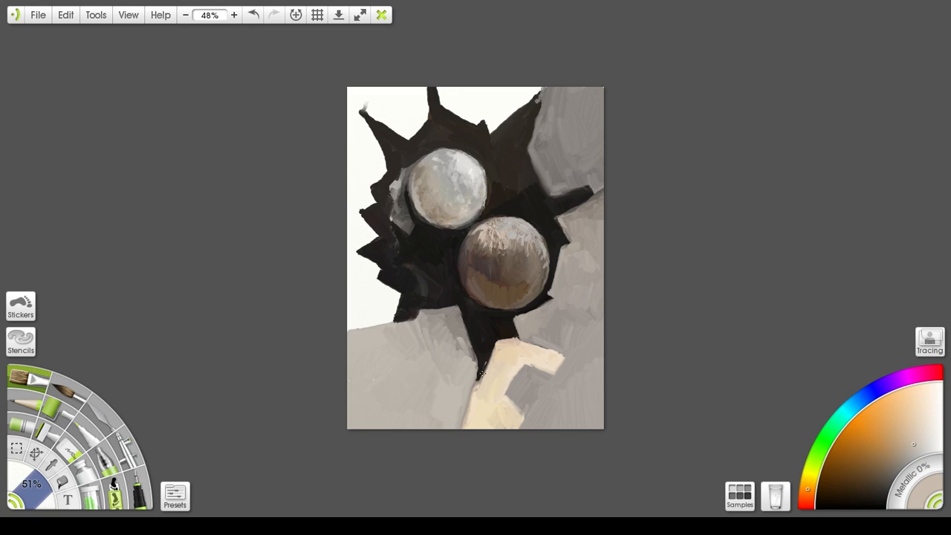
pyautogui.moveTo(499, 347); pyautogui.dragTo(489, 368)
# With pale cream and light grey, paint the canvas's upper-left area between the left edge and the dark shape, up to the top edge
pyautogui.moveTo(358, 199); pyautogui.dragTo(352, 217)
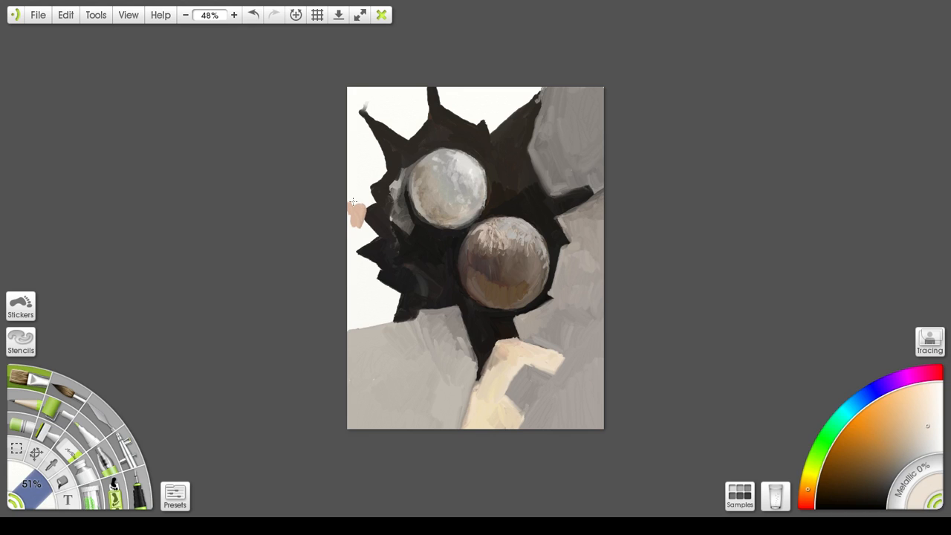
pyautogui.moveTo(354, 201)
pyautogui.mouseDown()
pyautogui.moveTo(374, 185)
pyautogui.moveTo(362, 194)
pyautogui.moveTo(346, 179)
pyautogui.moveTo(364, 180)
pyautogui.moveTo(352, 192)
pyautogui.moveTo(361, 194)
pyautogui.moveTo(383, 170)
pyautogui.moveTo(385, 188)
pyautogui.moveTo(374, 179)
pyautogui.moveTo(371, 199)
pyautogui.moveTo(346, 198)
pyautogui.moveTo(361, 141)
pyautogui.moveTo(372, 163)
pyautogui.moveTo(355, 136)
pyautogui.moveTo(359, 153)
pyautogui.moveTo(350, 102)
pyautogui.moveTo(386, 150)
pyautogui.moveTo(363, 124)
pyautogui.moveTo(381, 152)
pyautogui.moveTo(361, 126)
pyautogui.moveTo(355, 136)
pyautogui.moveTo(379, 157)
pyautogui.moveTo(374, 176)
pyautogui.moveTo(389, 158)
pyautogui.moveTo(357, 114)
pyautogui.moveTo(370, 142)
pyautogui.moveTo(361, 135)
pyautogui.moveTo(357, 153)
pyautogui.moveTo(359, 116)
pyautogui.moveTo(350, 111)
pyautogui.moveTo(347, 143)
pyautogui.moveTo(383, 163)
pyautogui.moveTo(355, 155)
pyautogui.moveTo(387, 142)
pyautogui.mouseUp()
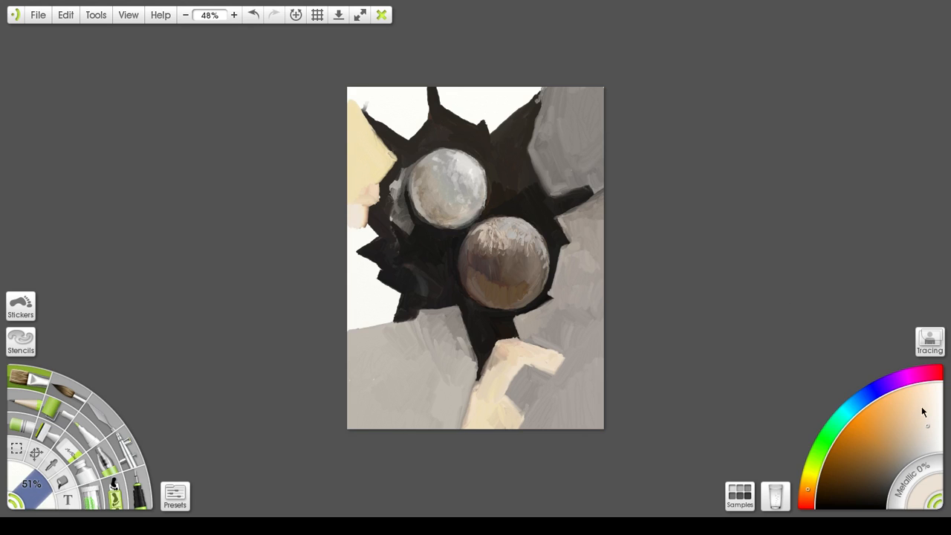
pyautogui.click(925, 444)
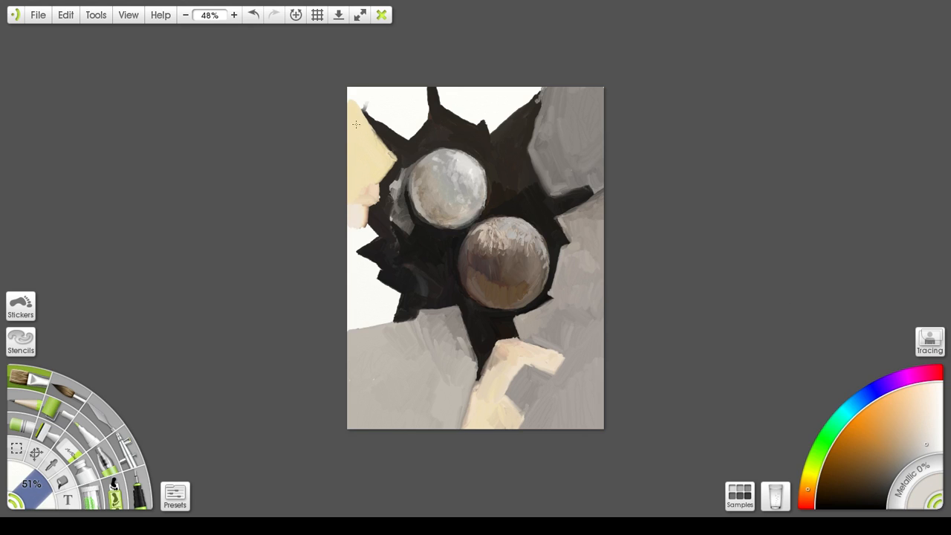
pyautogui.moveTo(356, 124)
pyautogui.mouseDown()
pyautogui.moveTo(365, 88)
pyautogui.moveTo(342, 99)
pyautogui.moveTo(386, 89)
pyautogui.mouseUp()
pyautogui.moveTo(359, 221); pyautogui.dragTo(367, 176)
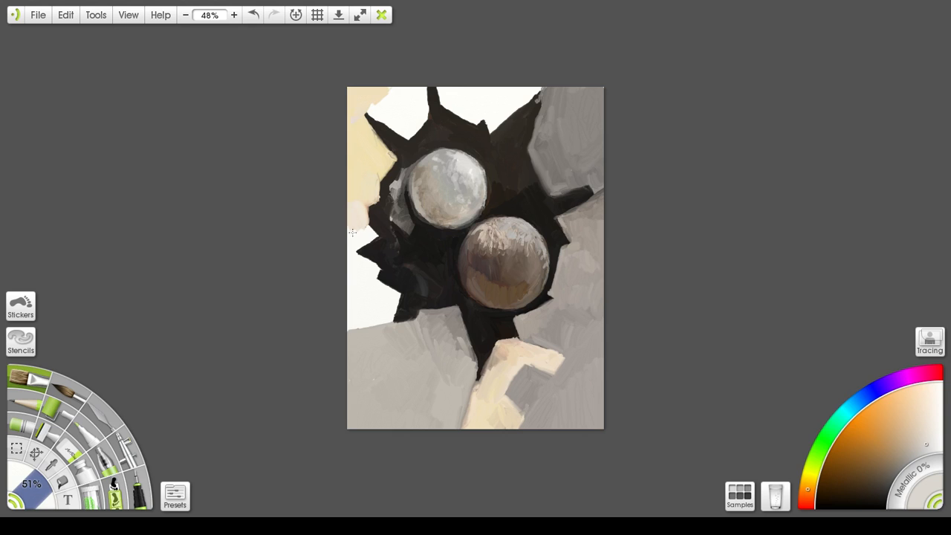
# Continue the pale strokes down the canvas's left side over the dark spikes to the lower-left grey area, and set the colour to black
pyautogui.moveTo(363, 238)
pyautogui.mouseDown()
pyautogui.moveTo(356, 226)
pyautogui.moveTo(353, 213)
pyautogui.moveTo(385, 230)
pyautogui.moveTo(347, 247)
pyautogui.moveTo(359, 257)
pyautogui.moveTo(351, 204)
pyautogui.moveTo(355, 263)
pyautogui.moveTo(352, 228)
pyautogui.moveTo(363, 260)
pyautogui.mouseUp()
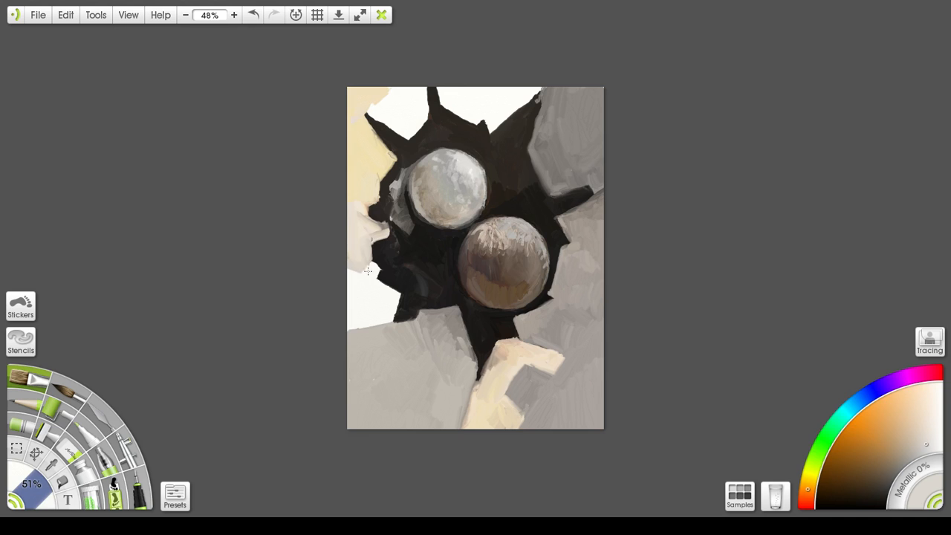
pyautogui.moveTo(371, 260)
pyautogui.mouseDown()
pyautogui.moveTo(376, 288)
pyautogui.moveTo(379, 266)
pyautogui.moveTo(367, 270)
pyautogui.moveTo(371, 291)
pyautogui.moveTo(380, 278)
pyautogui.moveTo(391, 296)
pyautogui.moveTo(376, 303)
pyautogui.moveTo(400, 288)
pyautogui.mouseUp()
pyautogui.moveTo(359, 288)
pyautogui.mouseDown()
pyautogui.moveTo(391, 298)
pyautogui.moveTo(357, 303)
pyautogui.moveTo(347, 289)
pyautogui.moveTo(351, 309)
pyautogui.moveTo(367, 309)
pyautogui.moveTo(351, 321)
pyautogui.moveTo(375, 312)
pyautogui.moveTo(346, 327)
pyautogui.moveTo(390, 313)
pyautogui.moveTo(376, 310)
pyautogui.moveTo(396, 292)
pyautogui.moveTo(390, 318)
pyautogui.mouseUp()
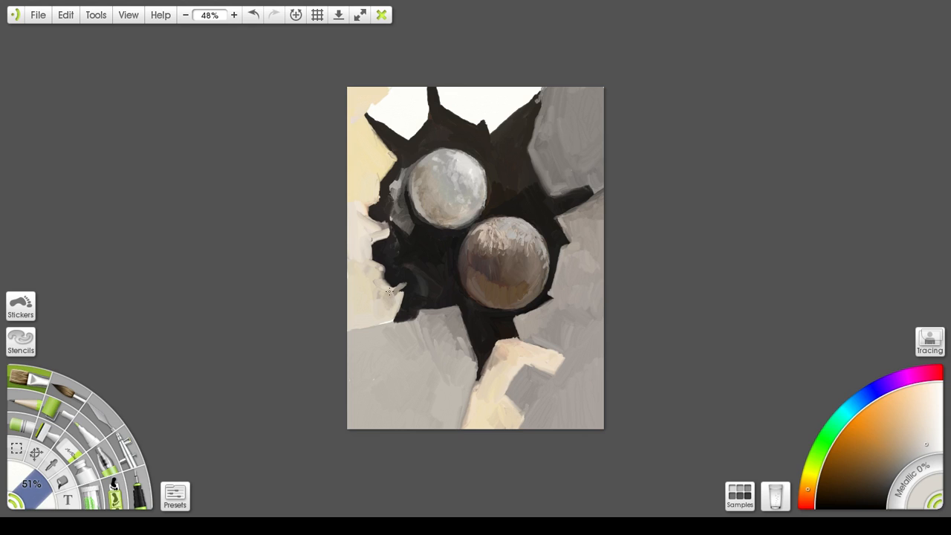
pyautogui.moveTo(399, 289)
pyautogui.mouseDown()
pyautogui.moveTo(398, 277)
pyautogui.moveTo(387, 297)
pyautogui.moveTo(410, 281)
pyautogui.moveTo(407, 291)
pyautogui.moveTo(377, 294)
pyautogui.moveTo(381, 282)
pyautogui.moveTo(391, 295)
pyautogui.moveTo(401, 279)
pyautogui.moveTo(407, 290)
pyautogui.moveTo(410, 283)
pyautogui.moveTo(396, 292)
pyautogui.moveTo(400, 273)
pyautogui.moveTo(413, 281)
pyautogui.moveTo(398, 317)
pyautogui.moveTo(404, 301)
pyautogui.moveTo(397, 316)
pyautogui.moveTo(389, 303)
pyautogui.moveTo(373, 321)
pyautogui.moveTo(399, 317)
pyautogui.moveTo(391, 290)
pyautogui.mouseUp()
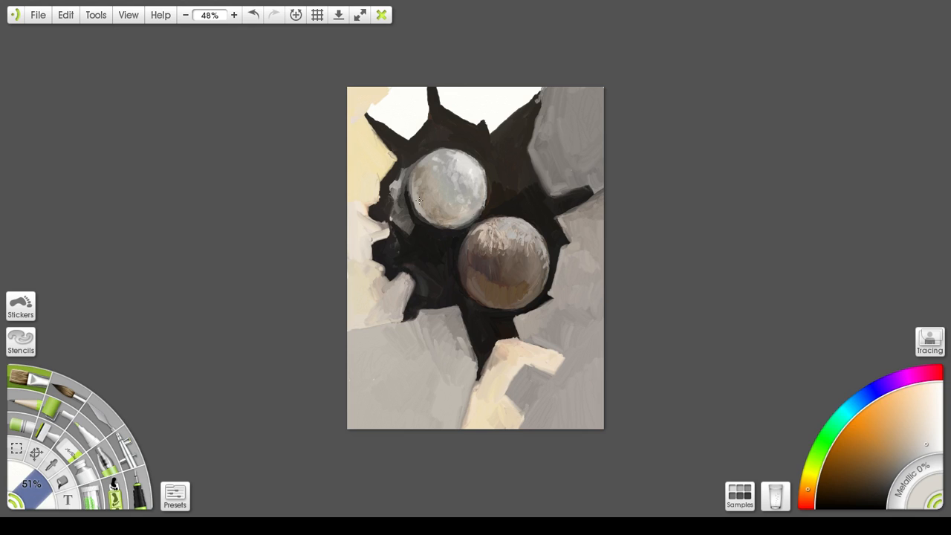
pyautogui.click(884, 506)
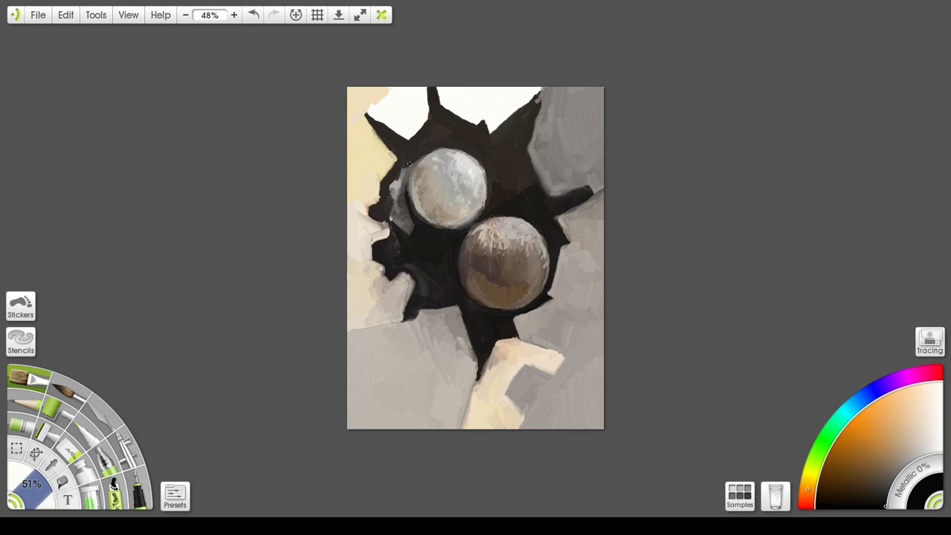
# Paint over the grey smudges beside the pale sphere with black, from the hole's left spikes up to its upper-left edge
pyautogui.moveTo(402, 177)
pyautogui.mouseDown()
pyautogui.moveTo(404, 162)
pyautogui.moveTo(395, 169)
pyautogui.mouseUp()
pyautogui.moveTo(381, 132)
pyautogui.mouseDown()
pyautogui.moveTo(399, 159)
pyautogui.moveTo(386, 140)
pyautogui.moveTo(406, 180)
pyautogui.moveTo(392, 172)
pyautogui.moveTo(394, 196)
pyautogui.moveTo(399, 160)
pyautogui.moveTo(378, 181)
pyautogui.moveTo(382, 197)
pyautogui.moveTo(382, 182)
pyautogui.moveTo(385, 194)
pyautogui.moveTo(394, 180)
pyautogui.moveTo(374, 210)
pyautogui.moveTo(391, 190)
pyautogui.moveTo(398, 214)
pyautogui.moveTo(403, 189)
pyautogui.moveTo(399, 215)
pyautogui.moveTo(401, 184)
pyautogui.moveTo(406, 219)
pyautogui.mouseUp()
pyautogui.moveTo(414, 162)
pyautogui.mouseDown()
pyautogui.moveTo(401, 191)
pyautogui.moveTo(409, 171)
pyautogui.moveTo(409, 202)
pyautogui.mouseUp()
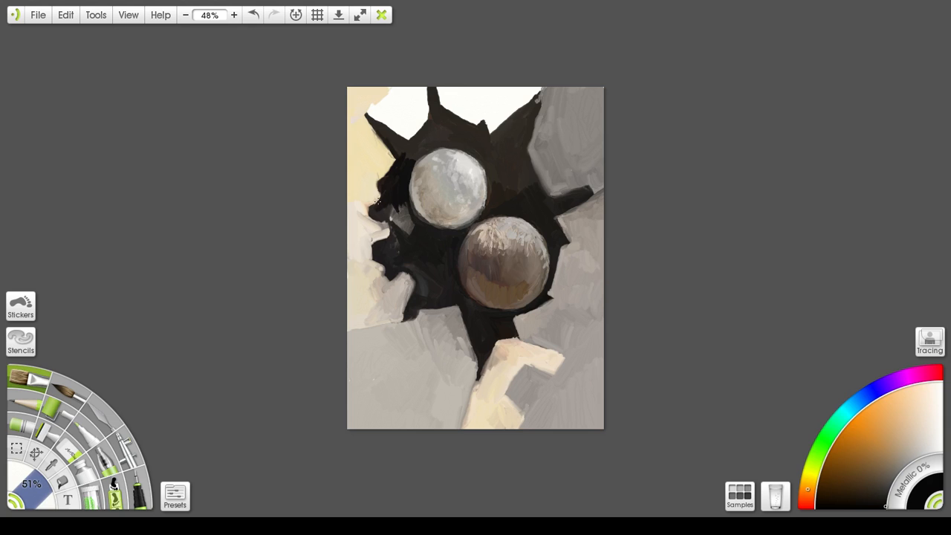
pyautogui.moveTo(378, 202)
pyautogui.mouseDown()
pyautogui.moveTo(370, 204)
pyautogui.moveTo(373, 219)
pyautogui.moveTo(390, 219)
pyautogui.moveTo(371, 211)
pyautogui.moveTo(388, 216)
pyautogui.moveTo(398, 199)
pyautogui.moveTo(388, 214)
pyautogui.moveTo(400, 204)
pyautogui.moveTo(406, 223)
pyautogui.moveTo(403, 198)
pyautogui.moveTo(418, 234)
pyautogui.moveTo(395, 224)
pyautogui.mouseUp()
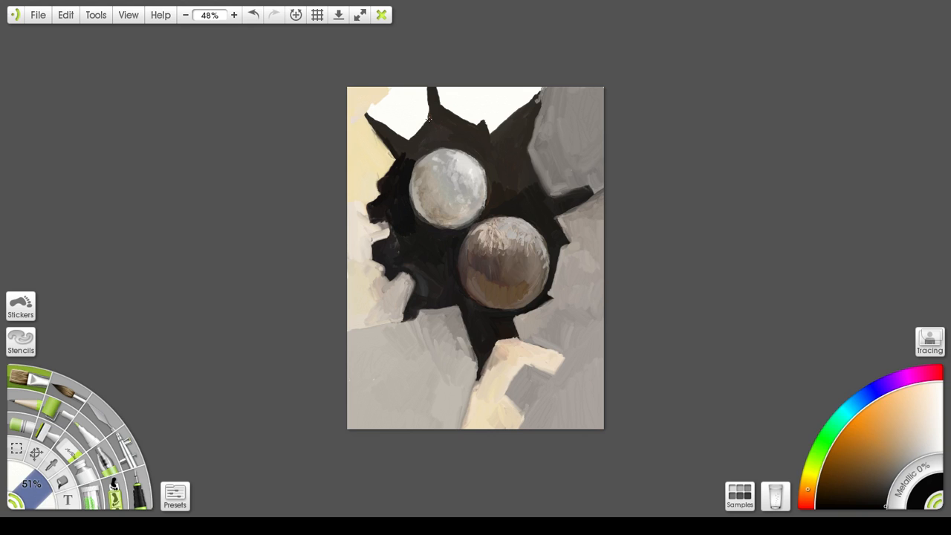
pyautogui.moveTo(405, 156)
pyautogui.mouseDown()
pyautogui.moveTo(426, 130)
pyautogui.moveTo(407, 166)
pyautogui.moveTo(432, 141)
pyautogui.moveTo(404, 171)
pyautogui.moveTo(428, 140)
pyautogui.moveTo(407, 181)
pyautogui.moveTo(438, 133)
pyautogui.moveTo(428, 134)
pyautogui.moveTo(440, 135)
pyautogui.moveTo(436, 119)
pyautogui.moveTo(423, 147)
pyautogui.moveTo(456, 138)
pyautogui.mouseUp()
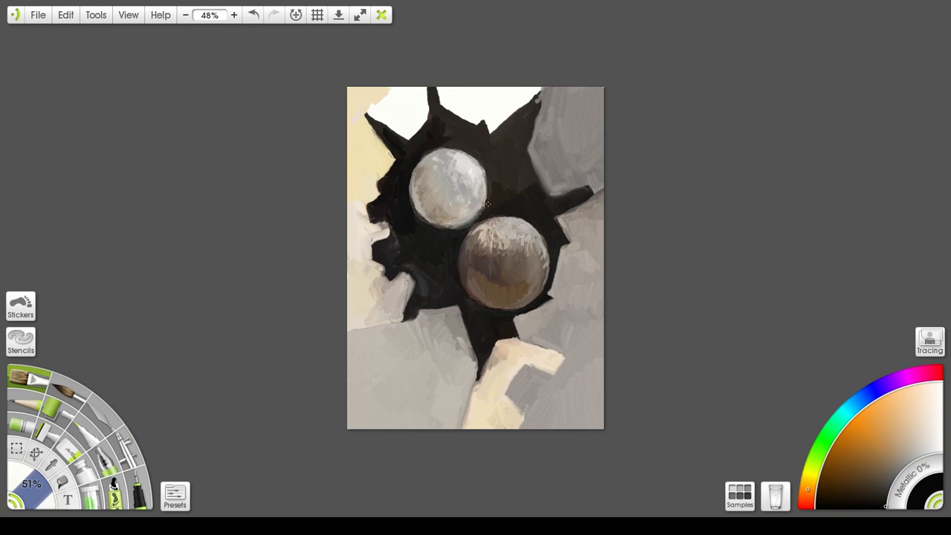
pyautogui.moveTo(447, 127)
pyautogui.mouseDown()
pyautogui.moveTo(451, 138)
pyautogui.moveTo(448, 120)
pyautogui.moveTo(440, 122)
pyautogui.mouseUp()
# Deepen the hole's lower-left area with black, covering the grey patches below the pale sphere and around the spikes
pyautogui.moveTo(392, 227)
pyautogui.mouseDown()
pyautogui.moveTo(392, 217)
pyautogui.moveTo(398, 240)
pyautogui.moveTo(385, 250)
pyautogui.moveTo(414, 250)
pyautogui.moveTo(416, 270)
pyautogui.mouseUp()
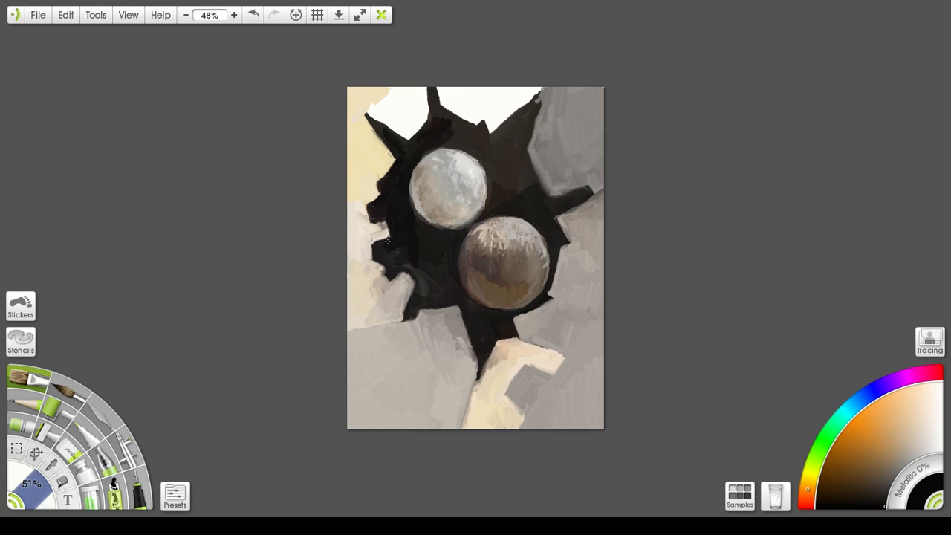
pyautogui.moveTo(387, 257)
pyautogui.mouseDown()
pyautogui.moveTo(401, 249)
pyautogui.moveTo(384, 256)
pyautogui.moveTo(382, 274)
pyautogui.moveTo(394, 254)
pyautogui.moveTo(382, 274)
pyautogui.moveTo(402, 266)
pyautogui.moveTo(419, 289)
pyautogui.moveTo(413, 269)
pyautogui.moveTo(422, 278)
pyautogui.mouseUp()
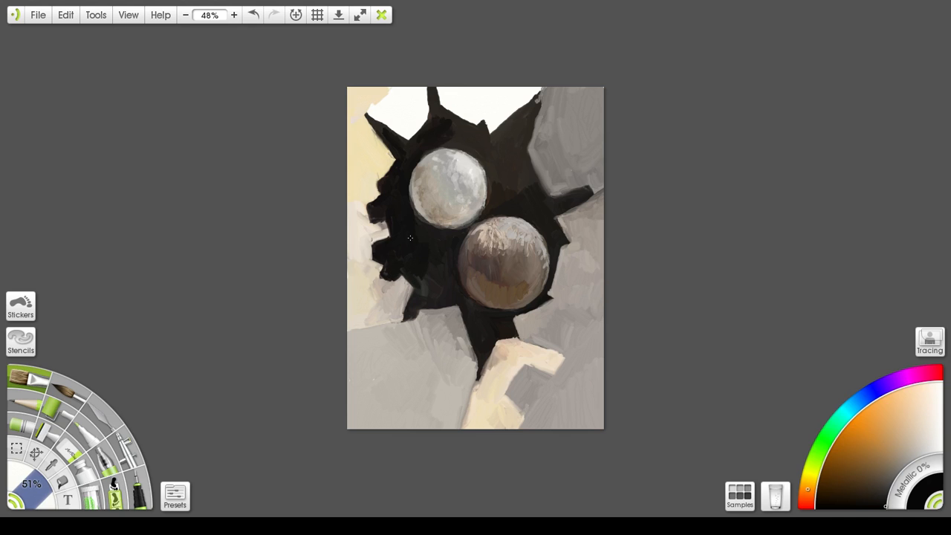
pyautogui.moveTo(413, 235); pyautogui.dragTo(429, 226)
# Block in a small sphere to the left of the brown one with brownish grey, and darken it with dark grey
pyautogui.moveTo(859, 467)
pyautogui.mouseDown()
pyautogui.moveTo(907, 455)
pyautogui.moveTo(892, 462)
pyautogui.mouseUp()
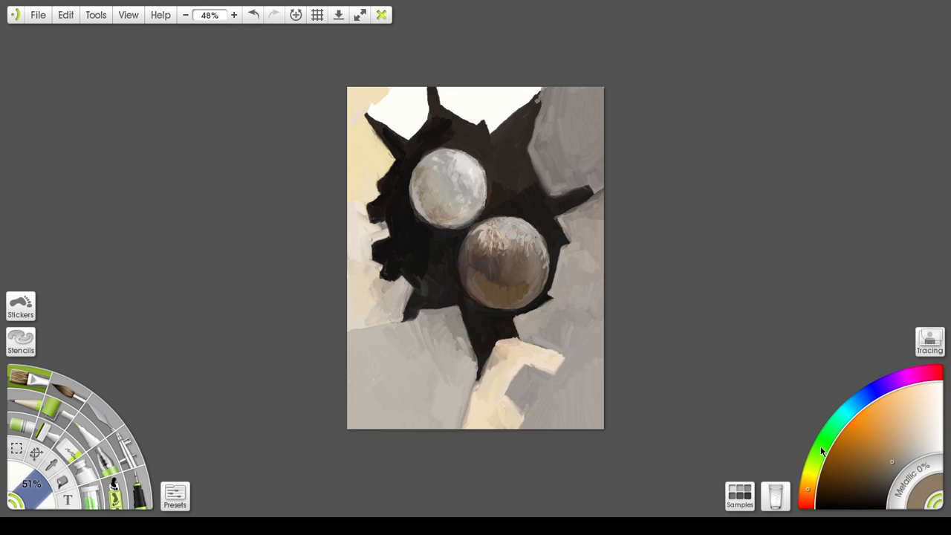
pyautogui.click(423, 259)
pyautogui.click(428, 263)
pyautogui.click(429, 258)
pyautogui.click(890, 481)
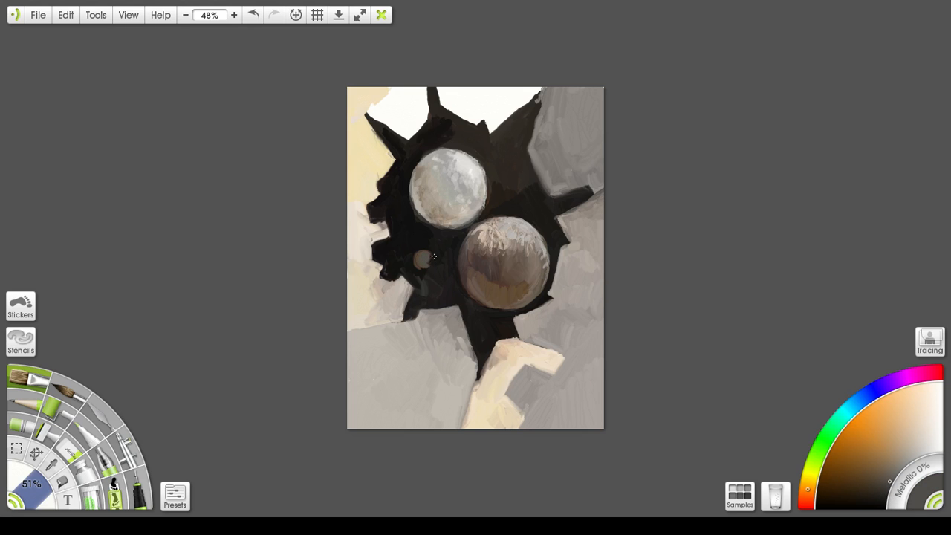
pyautogui.click(424, 260)
pyautogui.moveTo(416, 257); pyautogui.dragTo(427, 264)
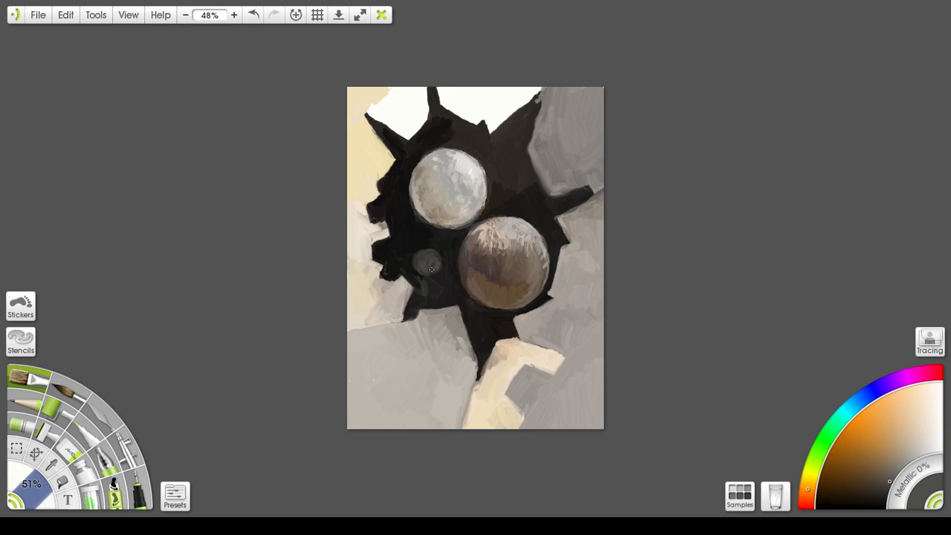
# Shape the small sphere with dark strokes around it, light grey dabs on its surface and dark grey shading
pyautogui.click(880, 501)
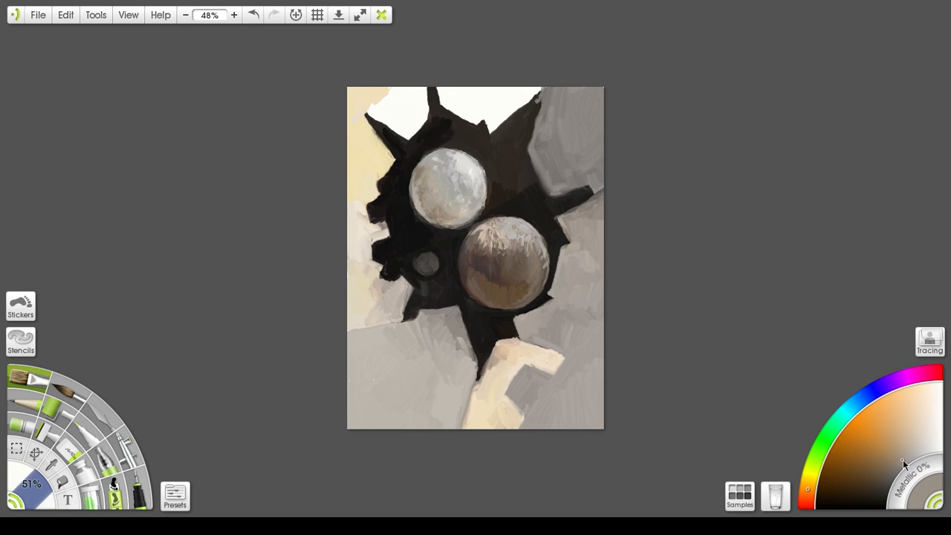
pyautogui.moveTo(420, 259)
pyautogui.mouseDown()
pyautogui.moveTo(434, 255)
pyautogui.moveTo(429, 265)
pyautogui.moveTo(425, 255)
pyautogui.moveTo(428, 265)
pyautogui.mouseUp()
pyautogui.keyDown('alt'); pyautogui.click(445, 280); pyautogui.keyUp('alt')
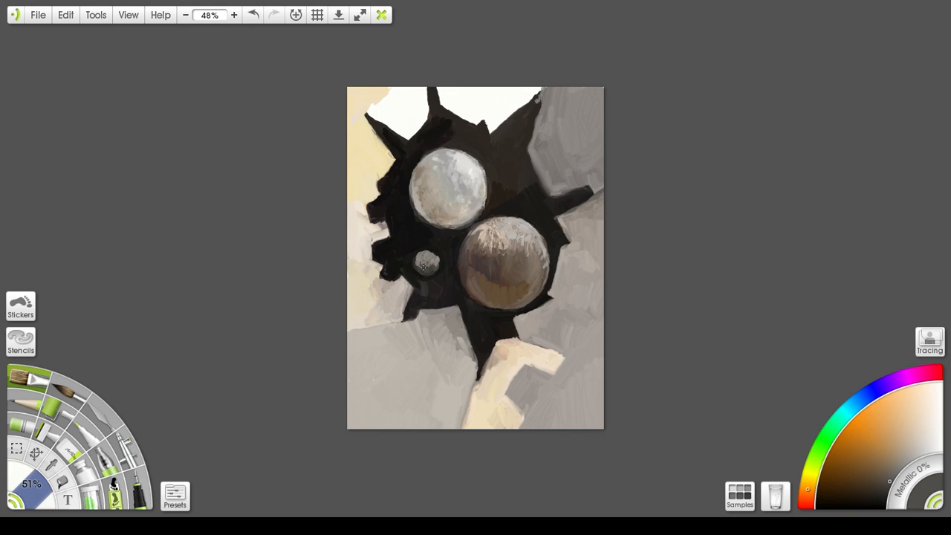
pyautogui.moveTo(423, 268)
pyautogui.mouseDown()
pyautogui.moveTo(418, 258)
pyautogui.moveTo(436, 262)
pyautogui.moveTo(417, 254)
pyautogui.moveTo(434, 258)
pyautogui.mouseUp()
# Add light grey strokes to the brown sphere's upper-right surface and smooth them with the palette knife
pyautogui.click(912, 455)
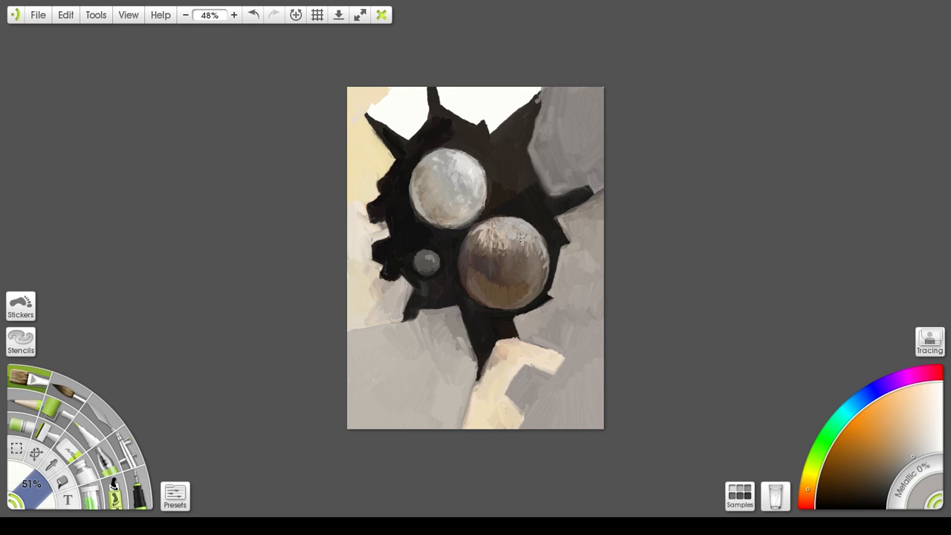
pyautogui.moveTo(520, 238)
pyautogui.mouseDown()
pyautogui.moveTo(521, 263)
pyautogui.moveTo(522, 253)
pyautogui.mouseUp()
pyautogui.click(96, 411)
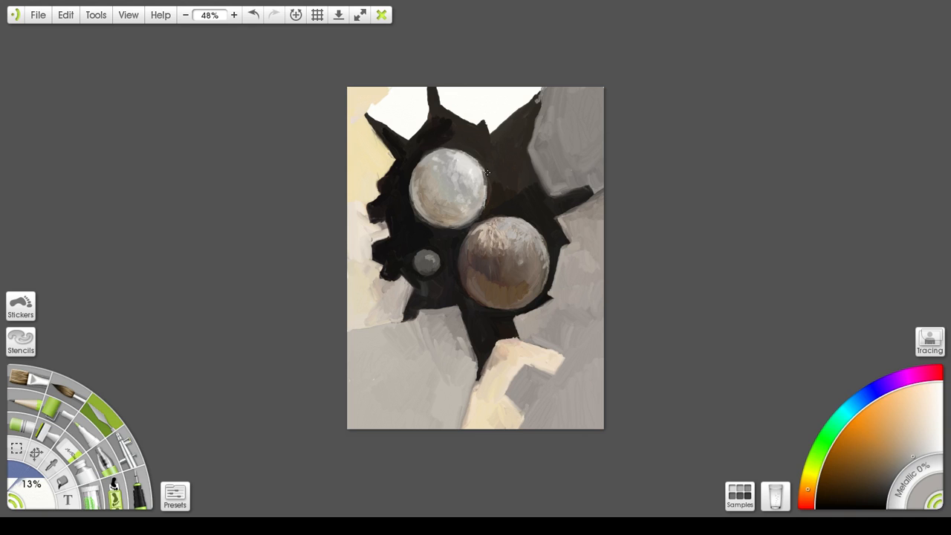
pyautogui.hotkey('ctrl', 'z')
pyautogui.hotkey('ctrl', 'y')
# Touch up the hole's top spike in black and cover the white area to its left with pale cream and light grey strokes
pyautogui.click(885, 507)
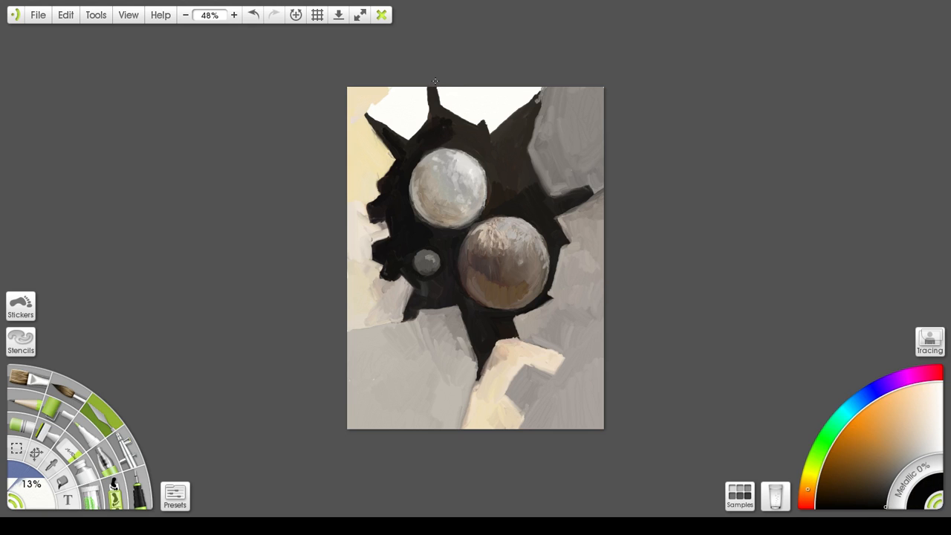
pyautogui.moveTo(436, 99); pyautogui.dragTo(438, 112)
pyautogui.click(917, 456)
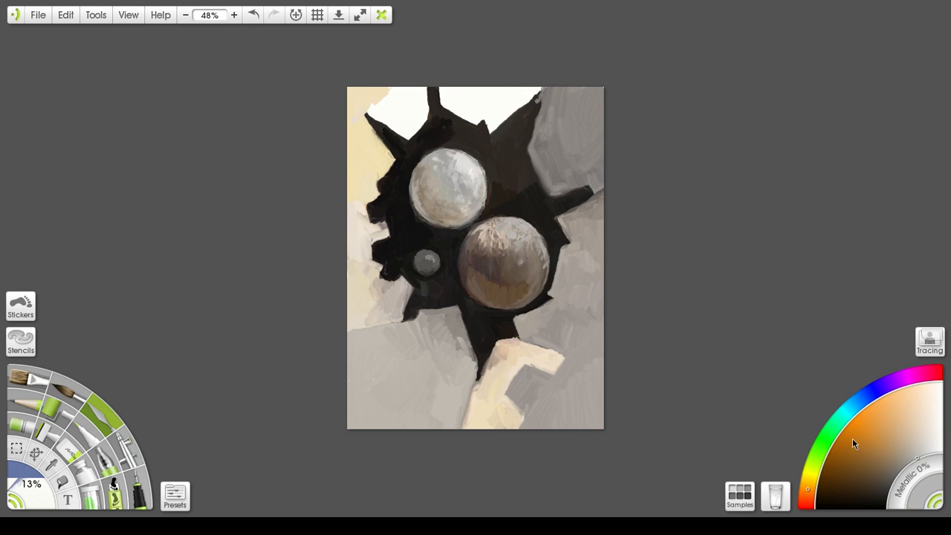
pyautogui.moveTo(378, 98)
pyautogui.mouseDown()
pyautogui.moveTo(401, 92)
pyautogui.moveTo(391, 102)
pyautogui.mouseUp()
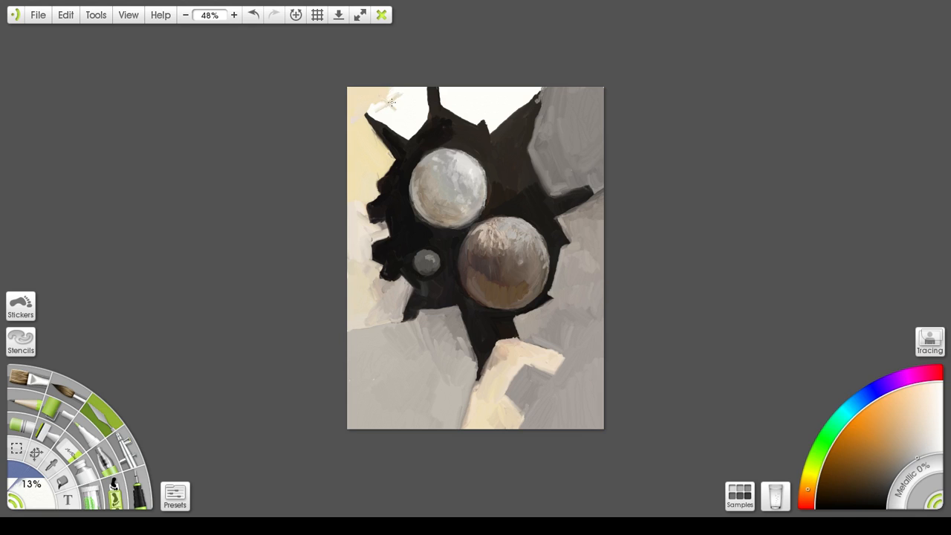
pyautogui.click(37, 382)
pyautogui.moveTo(371, 102)
pyautogui.mouseDown()
pyautogui.moveTo(391, 105)
pyautogui.moveTo(401, 93)
pyautogui.moveTo(385, 115)
pyautogui.mouseUp()
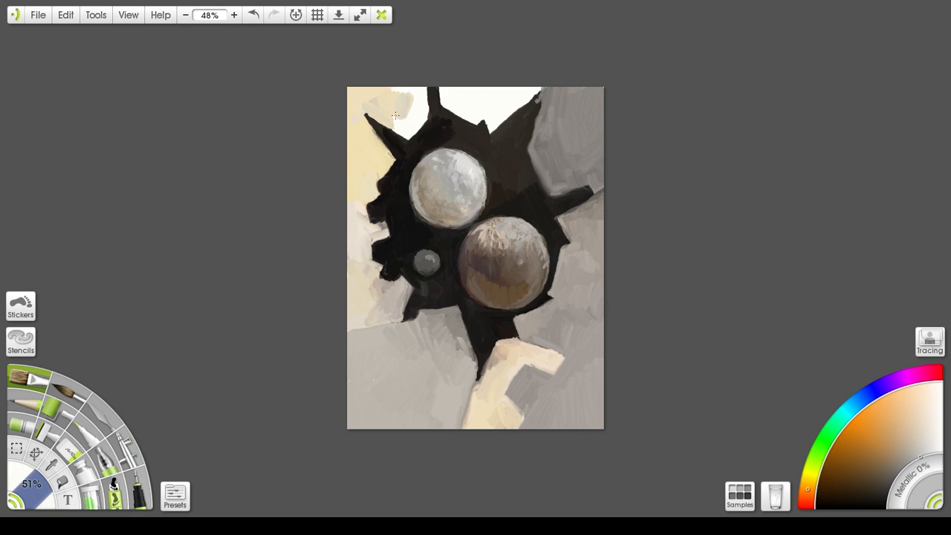
pyautogui.moveTo(396, 125)
pyautogui.mouseDown()
pyautogui.moveTo(413, 106)
pyautogui.moveTo(409, 133)
pyautogui.moveTo(421, 118)
pyautogui.moveTo(407, 133)
pyautogui.moveTo(422, 117)
pyautogui.moveTo(422, 98)
pyautogui.moveTo(413, 90)
pyautogui.moveTo(410, 103)
pyautogui.moveTo(390, 87)
pyautogui.moveTo(419, 85)
pyautogui.moveTo(424, 102)
pyautogui.moveTo(426, 85)
pyautogui.moveTo(425, 116)
pyautogui.moveTo(427, 86)
pyautogui.mouseUp()
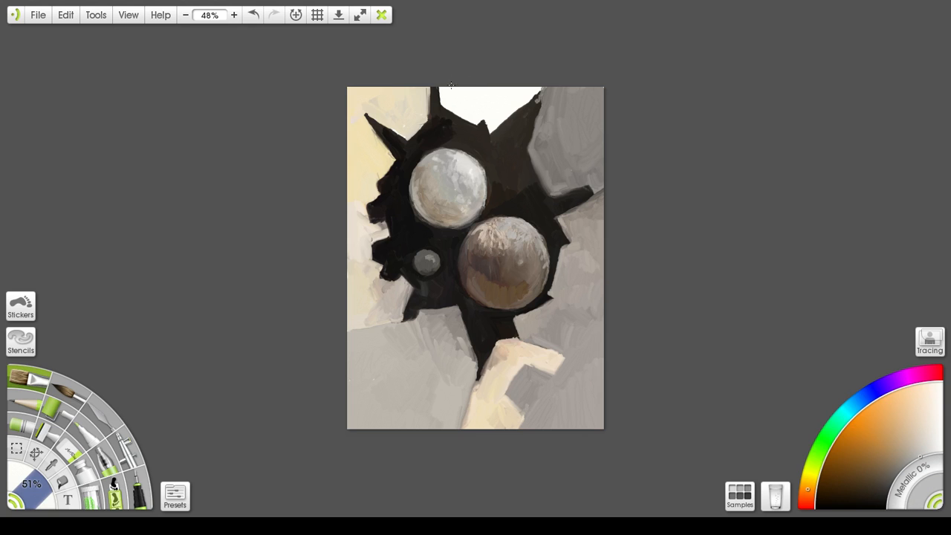
# Cover the remaining white area between the top spikes with light grey and rework the grey area in the canvas's upper-right corner
pyautogui.moveTo(455, 85)
pyautogui.mouseDown()
pyautogui.moveTo(466, 114)
pyautogui.moveTo(452, 91)
pyautogui.moveTo(445, 96)
pyautogui.moveTo(454, 90)
pyautogui.moveTo(464, 102)
pyautogui.moveTo(472, 93)
pyautogui.moveTo(476, 108)
pyautogui.moveTo(442, 102)
pyautogui.moveTo(470, 124)
pyautogui.moveTo(486, 112)
pyautogui.moveTo(470, 110)
pyautogui.moveTo(482, 112)
pyautogui.moveTo(477, 89)
pyautogui.moveTo(446, 102)
pyautogui.moveTo(439, 86)
pyautogui.moveTo(442, 110)
pyautogui.moveTo(466, 118)
pyautogui.moveTo(446, 99)
pyautogui.moveTo(459, 112)
pyautogui.moveTo(444, 110)
pyautogui.moveTo(471, 121)
pyautogui.moveTo(453, 110)
pyautogui.moveTo(477, 113)
pyautogui.moveTo(469, 126)
pyautogui.moveTo(489, 125)
pyautogui.moveTo(491, 90)
pyautogui.moveTo(483, 86)
pyautogui.moveTo(513, 104)
pyautogui.moveTo(499, 111)
pyautogui.moveTo(529, 92)
pyautogui.moveTo(520, 103)
pyautogui.moveTo(538, 91)
pyautogui.moveTo(555, 101)
pyautogui.moveTo(548, 79)
pyautogui.mouseUp()
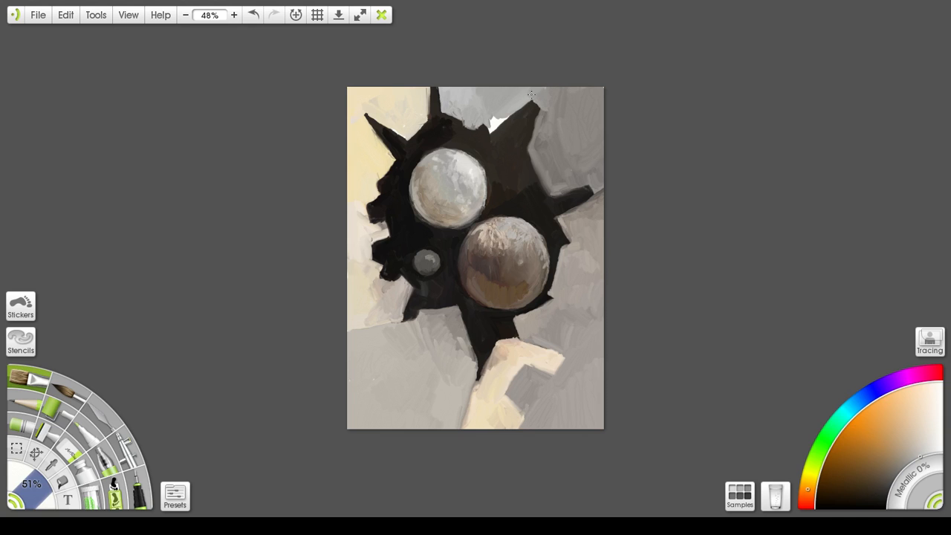
pyautogui.moveTo(506, 117)
pyautogui.mouseDown()
pyautogui.moveTo(491, 126)
pyautogui.moveTo(508, 114)
pyautogui.mouseUp()
pyautogui.moveTo(585, 84)
pyautogui.mouseDown()
pyautogui.moveTo(614, 112)
pyautogui.moveTo(581, 94)
pyautogui.mouseUp()
pyautogui.moveTo(543, 117)
pyautogui.mouseDown()
pyautogui.moveTo(559, 103)
pyautogui.moveTo(568, 107)
pyautogui.mouseUp()
pyautogui.moveTo(564, 141)
pyautogui.mouseDown()
pyautogui.moveTo(558, 114)
pyautogui.moveTo(553, 128)
pyautogui.moveTo(568, 136)
pyautogui.moveTo(573, 158)
pyautogui.moveTo(544, 128)
pyautogui.moveTo(534, 147)
pyautogui.moveTo(549, 140)
pyautogui.moveTo(546, 160)
pyautogui.moveTo(560, 147)
pyautogui.moveTo(549, 136)
pyautogui.moveTo(573, 173)
pyautogui.moveTo(544, 134)
pyautogui.moveTo(563, 185)
pyautogui.moveTo(539, 151)
pyautogui.moveTo(553, 183)
pyautogui.moveTo(583, 176)
pyautogui.moveTo(565, 176)
pyautogui.moveTo(596, 175)
pyautogui.mouseUp()
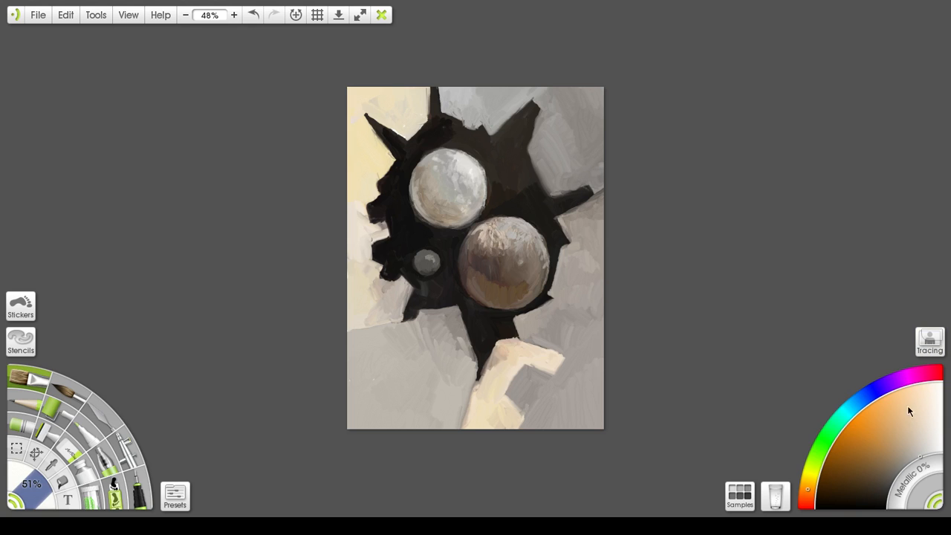
# With near-black, repaint the upper-right spike and darken the hole's area above and beside the pale sphere
pyautogui.click(883, 498)
pyautogui.moveTo(882, 498); pyautogui.dragTo(886, 501)
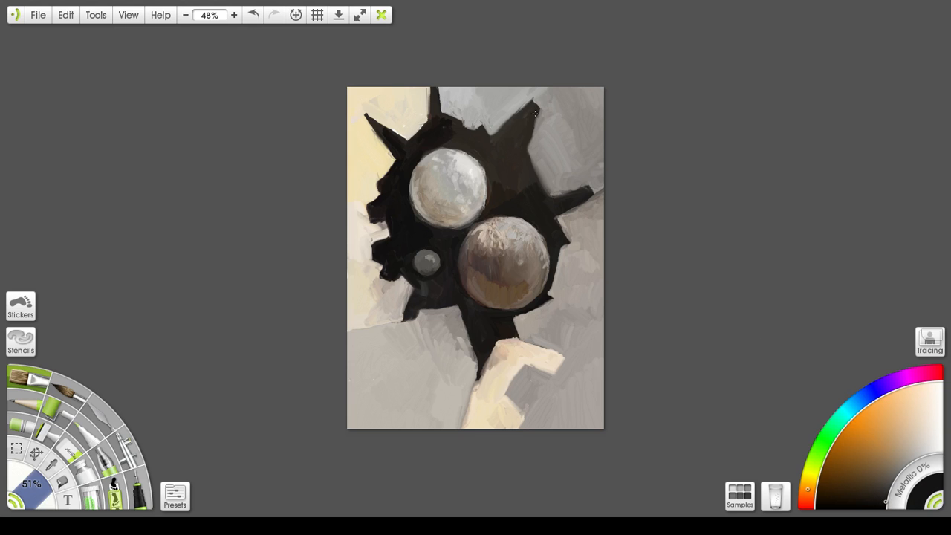
pyautogui.moveTo(534, 115)
pyautogui.mouseDown()
pyautogui.moveTo(524, 159)
pyautogui.moveTo(533, 178)
pyautogui.mouseUp()
pyautogui.moveTo(521, 154); pyautogui.dragTo(521, 184)
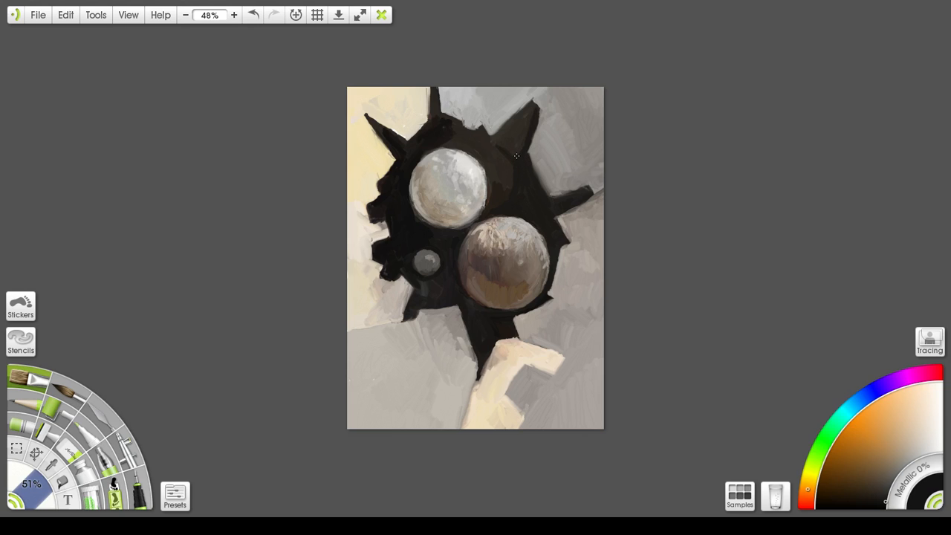
pyautogui.moveTo(479, 146); pyautogui.dragTo(500, 148)
pyautogui.moveTo(494, 150); pyautogui.dragTo(519, 162)
pyautogui.moveTo(480, 129)
pyautogui.mouseDown()
pyautogui.moveTo(505, 141)
pyautogui.moveTo(497, 135)
pyautogui.moveTo(528, 105)
pyautogui.moveTo(533, 124)
pyautogui.moveTo(519, 118)
pyautogui.moveTo(506, 146)
pyautogui.mouseUp()
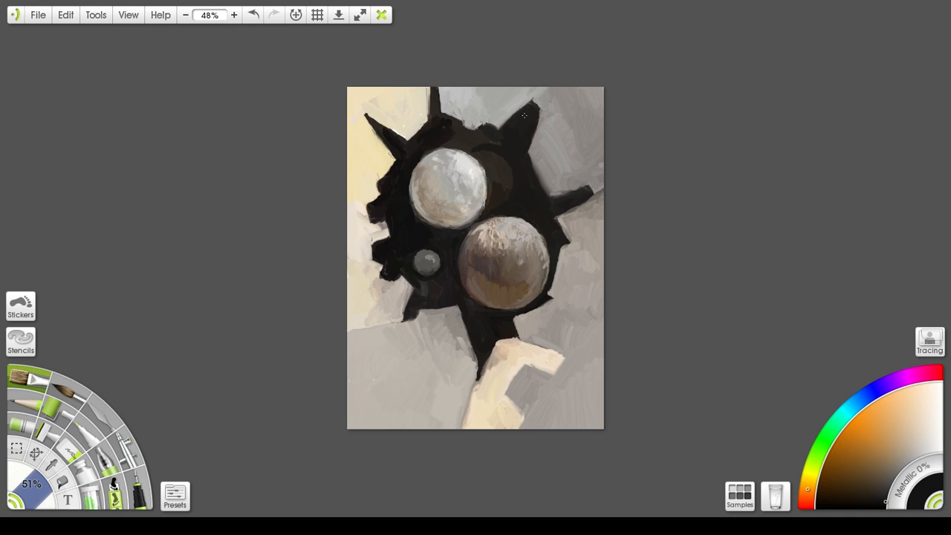
pyautogui.moveTo(496, 130)
pyautogui.mouseDown()
pyautogui.moveTo(535, 108)
pyautogui.moveTo(540, 117)
pyautogui.mouseUp()
# Outline an angular dark shape in the canvas's lower-left corner and fill it with near-black
pyautogui.moveTo(346, 402)
pyautogui.mouseDown()
pyautogui.moveTo(383, 377)
pyautogui.moveTo(409, 400)
pyautogui.moveTo(385, 377)
pyautogui.moveTo(413, 421)
pyautogui.mouseUp()
pyautogui.moveTo(383, 383)
pyautogui.mouseDown()
pyautogui.moveTo(405, 403)
pyautogui.moveTo(406, 428)
pyautogui.mouseUp()
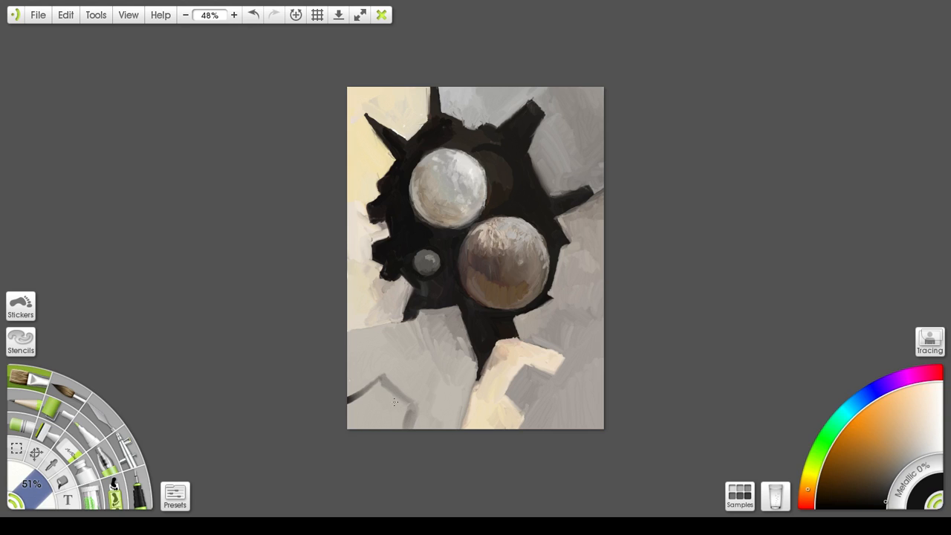
pyautogui.moveTo(382, 387)
pyautogui.mouseDown()
pyautogui.moveTo(400, 403)
pyautogui.moveTo(376, 387)
pyautogui.moveTo(399, 416)
pyautogui.moveTo(372, 390)
pyautogui.moveTo(394, 395)
pyautogui.moveTo(393, 411)
pyautogui.moveTo(365, 384)
pyautogui.moveTo(368, 395)
pyautogui.moveTo(344, 406)
pyautogui.moveTo(355, 417)
pyautogui.moveTo(348, 413)
pyautogui.moveTo(368, 397)
pyautogui.moveTo(388, 431)
pyautogui.moveTo(402, 406)
pyautogui.moveTo(399, 419)
pyautogui.moveTo(403, 405)
pyautogui.moveTo(368, 406)
pyautogui.moveTo(344, 417)
pyautogui.moveTo(349, 425)
pyautogui.moveTo(366, 428)
pyautogui.moveTo(358, 424)
pyautogui.moveTo(372, 417)
pyautogui.moveTo(377, 427)
pyautogui.moveTo(385, 419)
pyautogui.moveTo(375, 416)
pyautogui.moveTo(396, 424)
pyautogui.moveTo(350, 405)
pyautogui.moveTo(370, 406)
pyautogui.moveTo(373, 387)
pyautogui.moveTo(366, 392)
pyautogui.moveTo(385, 380)
pyautogui.moveTo(407, 399)
pyautogui.moveTo(384, 376)
pyautogui.moveTo(417, 406)
pyautogui.moveTo(418, 426)
pyautogui.moveTo(419, 410)
pyautogui.moveTo(422, 421)
pyautogui.moveTo(400, 401)
pyautogui.moveTo(416, 410)
pyautogui.moveTo(419, 440)
pyautogui.moveTo(396, 417)
pyautogui.mouseUp()
pyautogui.moveTo(398, 419)
pyautogui.mouseDown()
pyautogui.moveTo(373, 358)
pyautogui.moveTo(399, 405)
pyautogui.moveTo(400, 417)
pyautogui.moveTo(388, 406)
pyautogui.moveTo(397, 429)
pyautogui.moveTo(372, 379)
pyautogui.moveTo(386, 417)
pyautogui.moveTo(380, 398)
pyautogui.moveTo(395, 411)
pyautogui.moveTo(382, 398)
pyautogui.moveTo(354, 413)
pyautogui.moveTo(394, 413)
pyautogui.moveTo(381, 398)
pyautogui.moveTo(387, 418)
pyautogui.moveTo(378, 408)
pyautogui.moveTo(372, 423)
pyautogui.moveTo(361, 408)
pyautogui.moveTo(349, 425)
pyautogui.moveTo(358, 413)
pyautogui.moveTo(368, 429)
pyautogui.moveTo(376, 407)
pyautogui.moveTo(368, 419)
pyautogui.moveTo(380, 418)
pyautogui.moveTo(350, 417)
pyautogui.mouseUp()
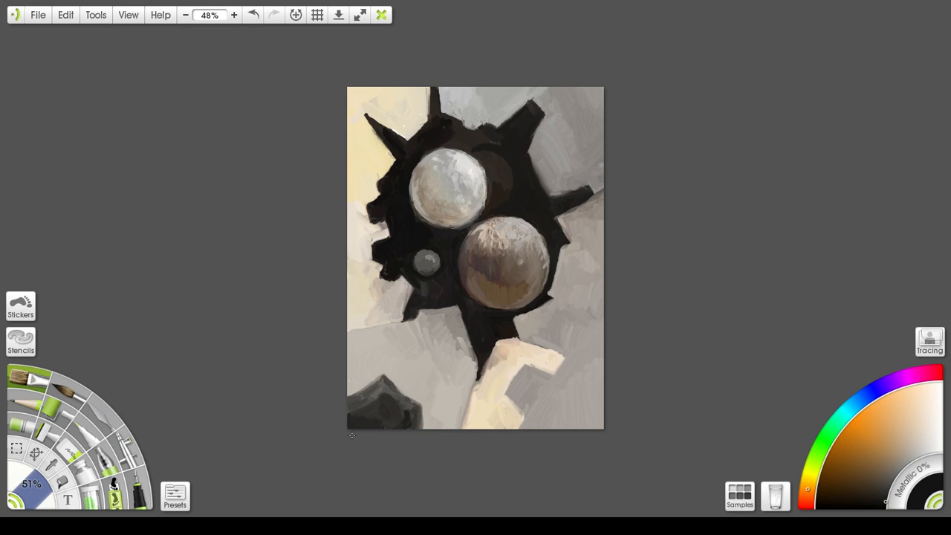
pyautogui.moveTo(355, 416)
pyautogui.mouseDown()
pyautogui.moveTo(382, 394)
pyautogui.moveTo(356, 411)
pyautogui.moveTo(382, 392)
pyautogui.moveTo(394, 411)
pyautogui.moveTo(383, 396)
pyautogui.moveTo(357, 414)
pyautogui.moveTo(370, 409)
pyautogui.moveTo(384, 429)
pyautogui.moveTo(404, 397)
pyautogui.moveTo(384, 395)
pyautogui.moveTo(401, 411)
pyautogui.moveTo(388, 400)
pyautogui.moveTo(400, 411)
pyautogui.moveTo(396, 429)
pyautogui.moveTo(404, 421)
pyautogui.moveTo(407, 430)
pyautogui.moveTo(397, 408)
pyautogui.mouseUp()
pyautogui.moveTo(359, 398)
pyautogui.mouseDown()
pyautogui.moveTo(350, 408)
pyautogui.moveTo(378, 392)
pyautogui.moveTo(349, 409)
pyautogui.moveTo(376, 394)
pyautogui.moveTo(352, 421)
pyautogui.mouseUp()
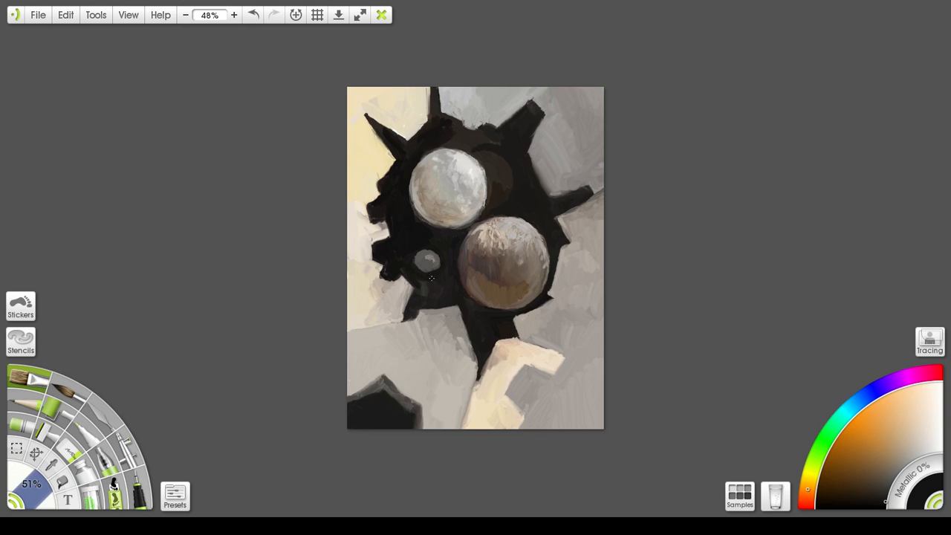
# Undo the last strokes over the small grey sphere and touch up the dark area between the two large spheres
pyautogui.hotkey('ctrl', 'z')
pyautogui.click(506, 206)
pyautogui.hotkey('ctrl', 'z')
pyautogui.hotkey('ctrl', 'y')
# Set the colour to black and thicken the hole's bottom spike over the edge of the cream area
pyautogui.click(886, 511)
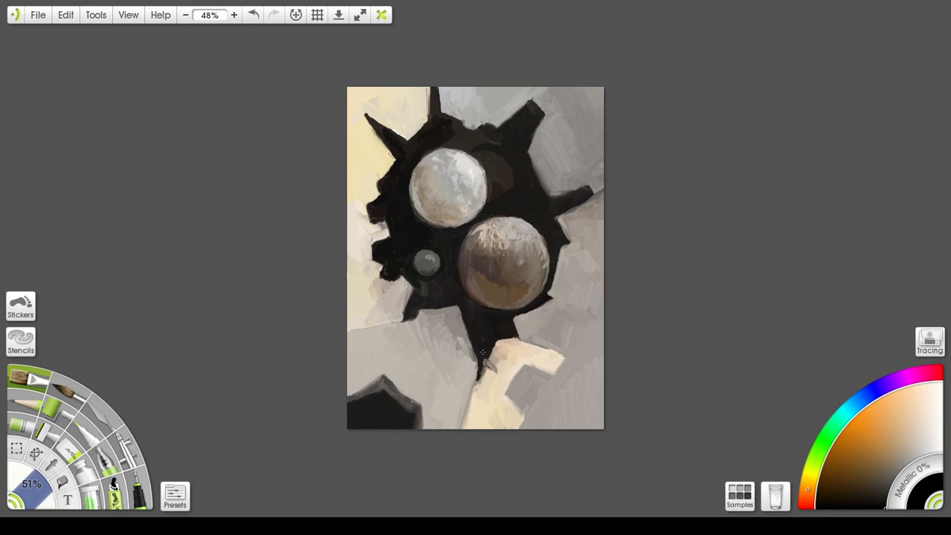
pyautogui.moveTo(482, 352)
pyautogui.mouseDown()
pyautogui.moveTo(491, 367)
pyautogui.moveTo(488, 351)
pyautogui.mouseUp()
pyautogui.moveTo(482, 362)
pyautogui.mouseDown()
pyautogui.moveTo(492, 367)
pyautogui.moveTo(476, 341)
pyautogui.moveTo(501, 340)
pyautogui.mouseUp()
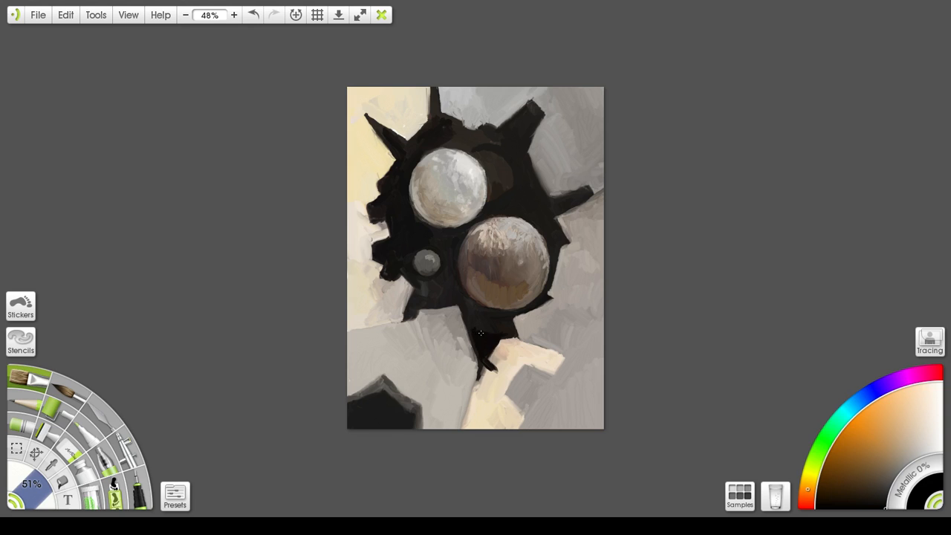
pyautogui.moveTo(481, 333); pyautogui.dragTo(492, 331)
# Extend the hole's upper edge with black rounded bumps between the top spike and the upper-right spike
pyautogui.moveTo(449, 114)
pyautogui.mouseDown()
pyautogui.moveTo(480, 139)
pyautogui.moveTo(459, 126)
pyautogui.moveTo(479, 136)
pyautogui.moveTo(466, 128)
pyautogui.moveTo(504, 132)
pyautogui.mouseUp()
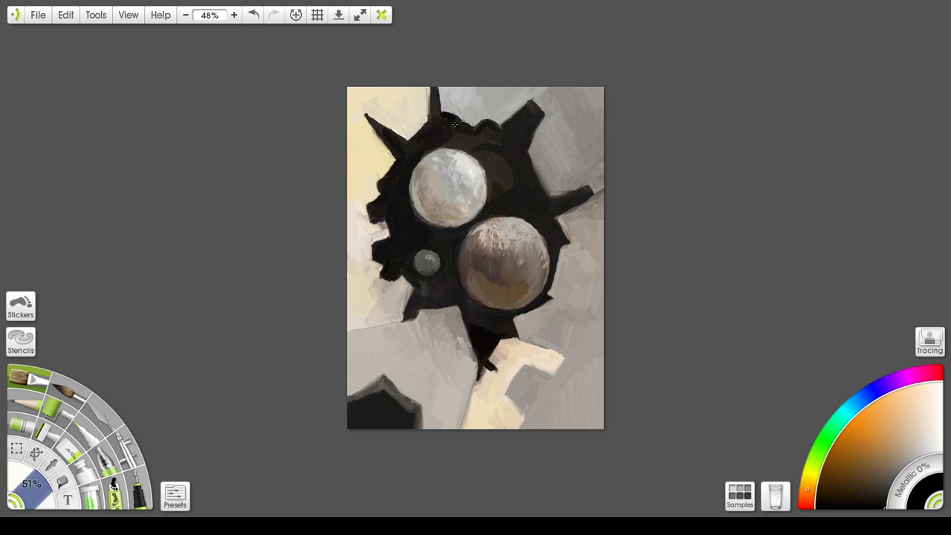
pyautogui.moveTo(455, 130)
pyautogui.mouseDown()
pyautogui.moveTo(477, 141)
pyautogui.moveTo(466, 126)
pyautogui.moveTo(488, 133)
pyautogui.mouseUp()
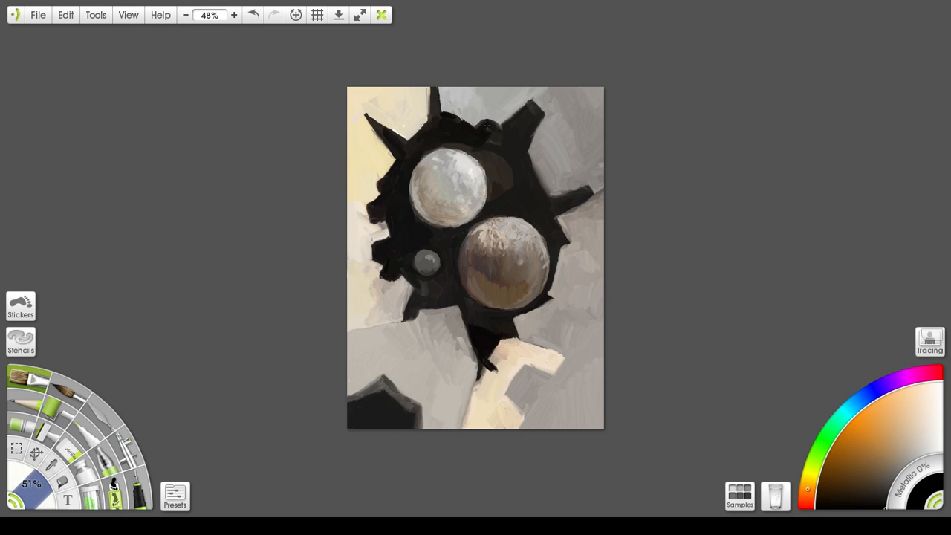
pyautogui.moveTo(487, 126)
pyautogui.mouseDown()
pyautogui.moveTo(495, 137)
pyautogui.moveTo(504, 123)
pyautogui.mouseUp()
# Sharpen and fill the upper-right spike in solid black, and deepen the inside of the lower-left corner's dark shape
pyautogui.moveTo(503, 121)
pyautogui.mouseDown()
pyautogui.moveTo(525, 104)
pyautogui.moveTo(518, 112)
pyautogui.mouseUp()
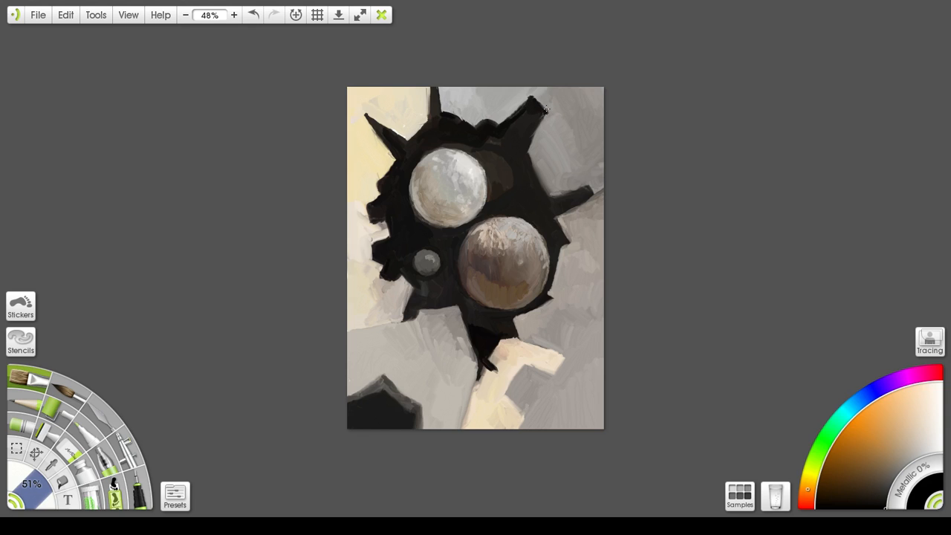
pyautogui.moveTo(545, 110); pyautogui.dragTo(541, 115)
pyautogui.moveTo(545, 111); pyautogui.dragTo(539, 119)
pyautogui.moveTo(531, 134)
pyautogui.mouseDown()
pyautogui.moveTo(543, 111)
pyautogui.moveTo(532, 136)
pyautogui.mouseUp()
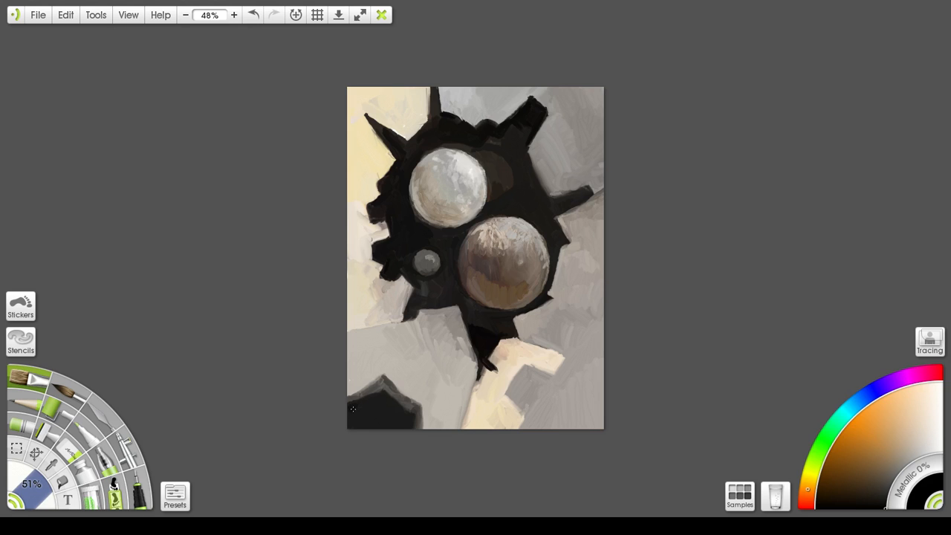
pyautogui.moveTo(349, 420)
pyautogui.mouseDown()
pyautogui.moveTo(363, 407)
pyautogui.moveTo(373, 424)
pyautogui.moveTo(359, 425)
pyautogui.mouseUp()
pyautogui.moveTo(384, 430)
pyautogui.mouseDown()
pyautogui.moveTo(371, 409)
pyautogui.moveTo(394, 420)
pyautogui.moveTo(386, 427)
pyautogui.moveTo(385, 412)
pyautogui.mouseUp()
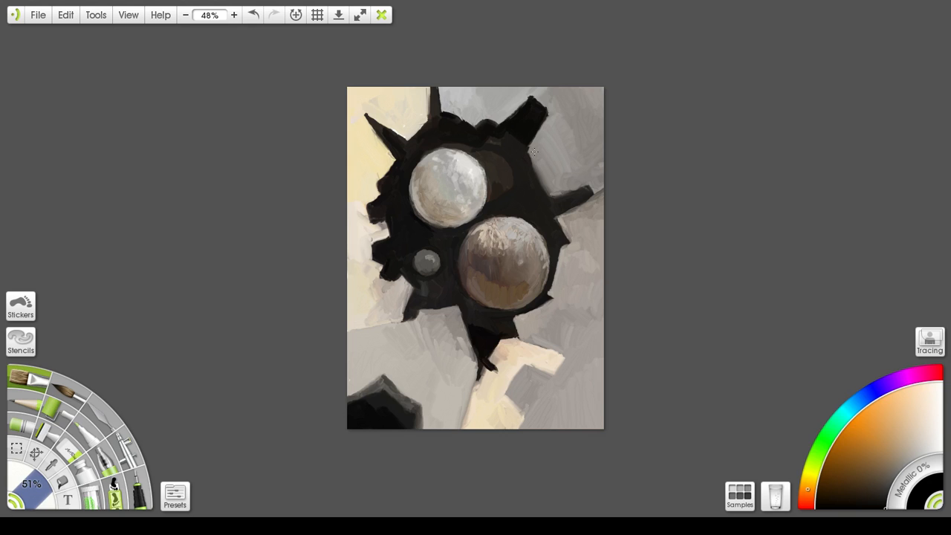
# Darken the hole's right side with black and rebuild the right spike with a squared-off tip
pyautogui.moveTo(537, 140)
pyautogui.mouseDown()
pyautogui.moveTo(526, 153)
pyautogui.moveTo(533, 179)
pyautogui.moveTo(545, 199)
pyautogui.moveTo(566, 197)
pyautogui.mouseUp()
pyautogui.moveTo(528, 162); pyautogui.dragTo(513, 185)
pyautogui.moveTo(525, 165)
pyautogui.mouseDown()
pyautogui.moveTo(511, 177)
pyautogui.moveTo(536, 198)
pyautogui.mouseUp()
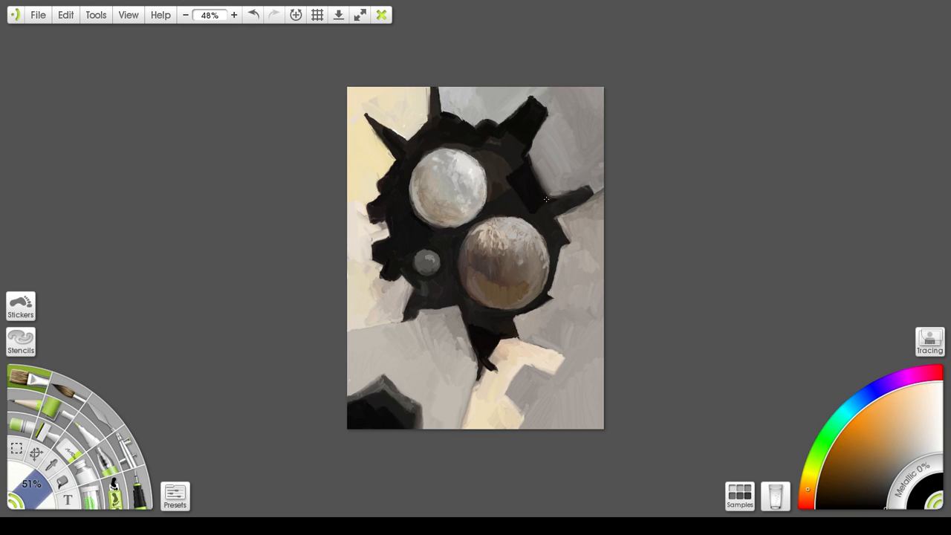
pyautogui.moveTo(548, 204); pyautogui.dragTo(567, 194)
pyautogui.moveTo(568, 197); pyautogui.dragTo(589, 186)
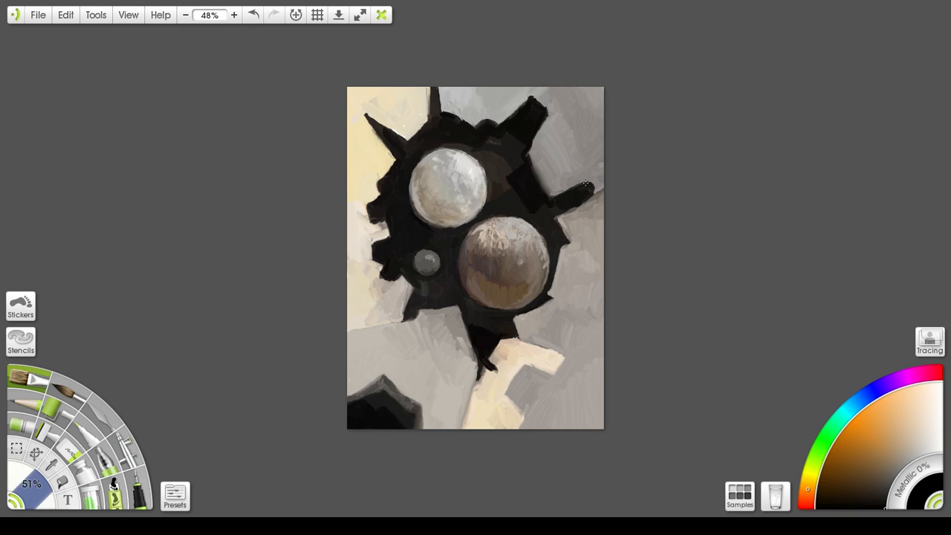
pyautogui.moveTo(586, 182); pyautogui.dragTo(600, 186)
pyautogui.moveTo(527, 157)
pyautogui.mouseDown()
pyautogui.moveTo(545, 195)
pyautogui.moveTo(527, 157)
pyautogui.moveTo(557, 204)
pyautogui.moveTo(531, 163)
pyautogui.moveTo(550, 196)
pyautogui.moveTo(533, 176)
pyautogui.moveTo(540, 190)
pyautogui.moveTo(562, 204)
pyautogui.moveTo(528, 159)
pyautogui.moveTo(561, 199)
pyautogui.mouseUp()
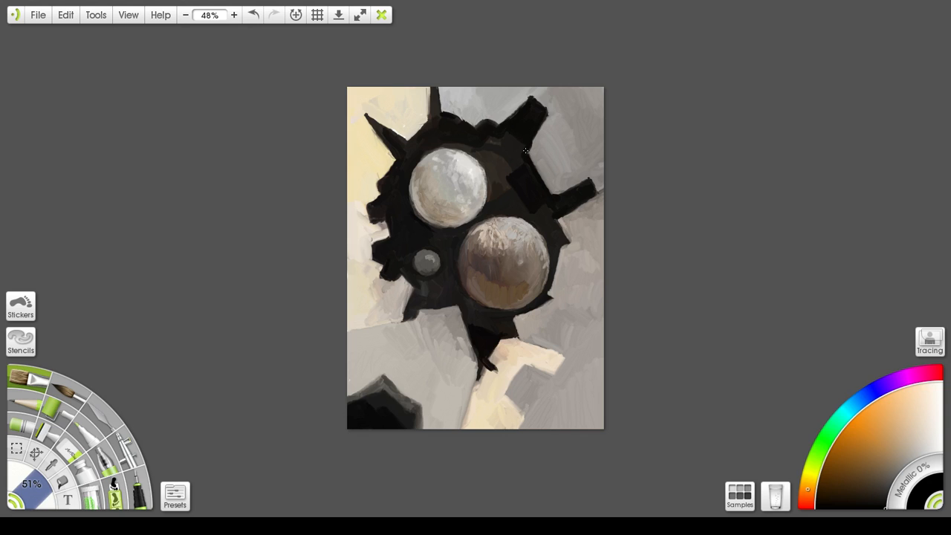
# Deepen the hole's right side with black, fill the bottom spike solidly and thicken its tip over the cream area
pyautogui.moveTo(526, 153); pyautogui.dragTo(524, 157)
pyautogui.moveTo(488, 358)
pyautogui.mouseDown()
pyautogui.moveTo(500, 371)
pyautogui.moveTo(499, 341)
pyautogui.mouseUp()
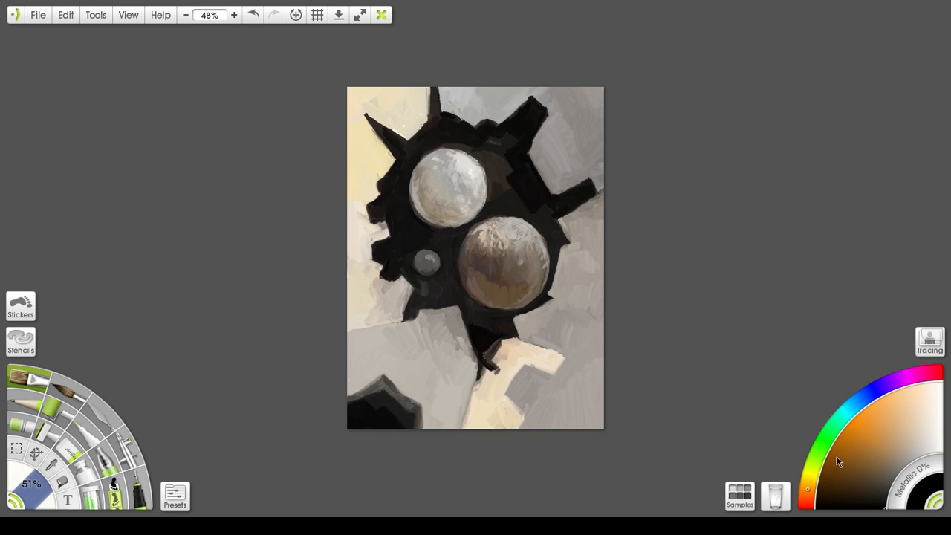
pyautogui.moveTo(877, 503); pyautogui.dragTo(870, 512)
pyautogui.moveTo(487, 345)
pyautogui.mouseDown()
pyautogui.moveTo(485, 354)
pyautogui.moveTo(507, 335)
pyautogui.mouseUp()
pyautogui.moveTo(494, 365)
pyautogui.mouseDown()
pyautogui.moveTo(503, 367)
pyautogui.moveTo(486, 355)
pyautogui.moveTo(501, 369)
pyautogui.moveTo(495, 376)
pyautogui.moveTo(481, 358)
pyautogui.moveTo(495, 366)
pyautogui.mouseUp()
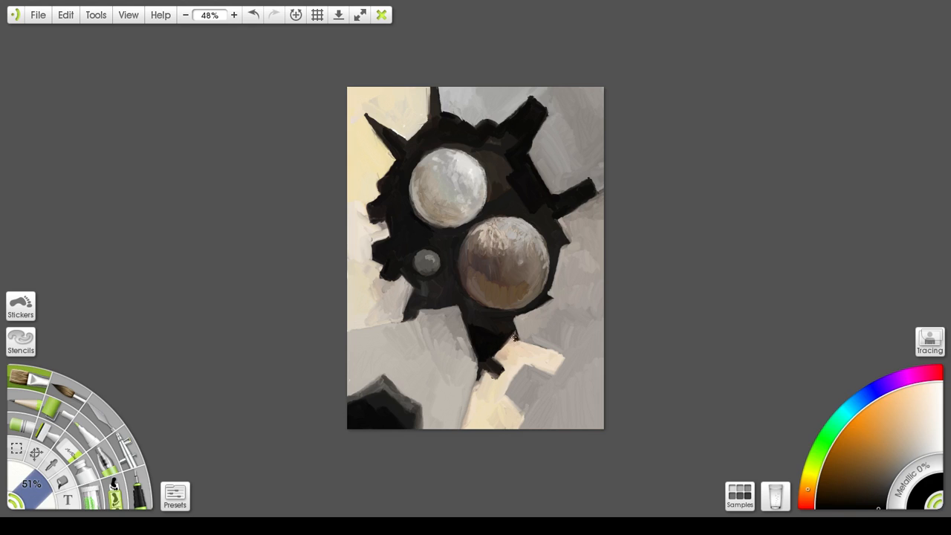
# Paint peach and light cream beside the bottom spike, extending the cream area up to a point and trimming the spike's tip
pyautogui.moveTo(910, 453); pyautogui.dragTo(901, 431)
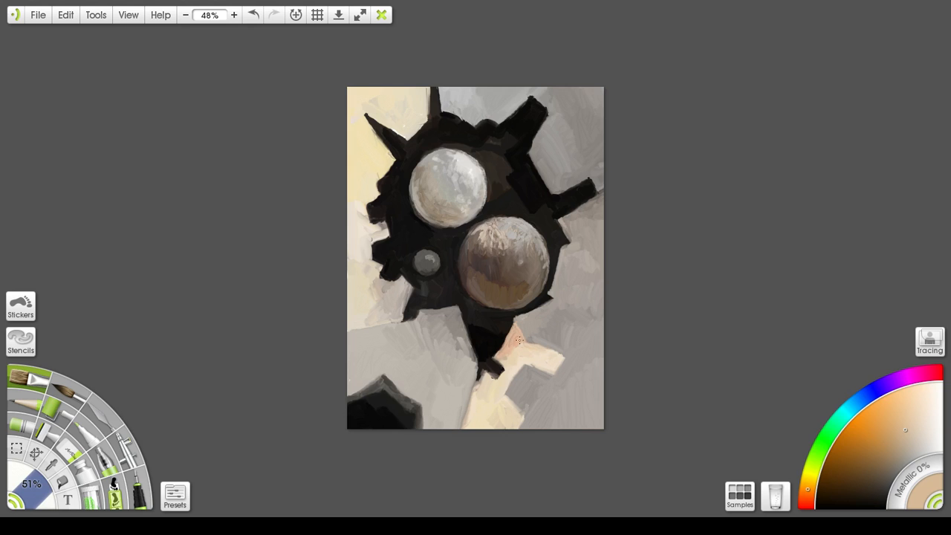
pyautogui.moveTo(520, 340); pyautogui.dragTo(521, 350)
pyautogui.moveTo(484, 372); pyautogui.dragTo(488, 377)
pyautogui.click(919, 406)
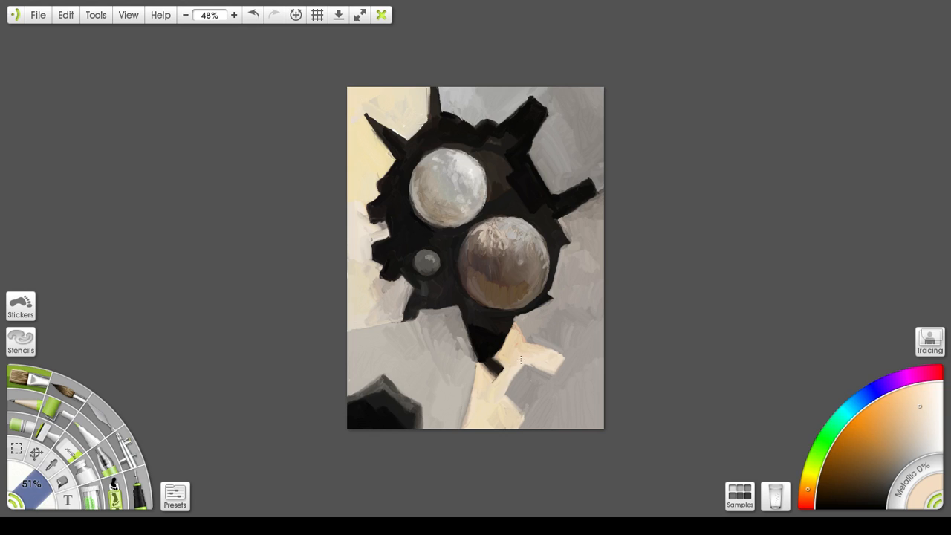
# Fill the lower-left corner shape with black up to its peak and extend black down the bottom spike's left edge
pyautogui.click(881, 504)
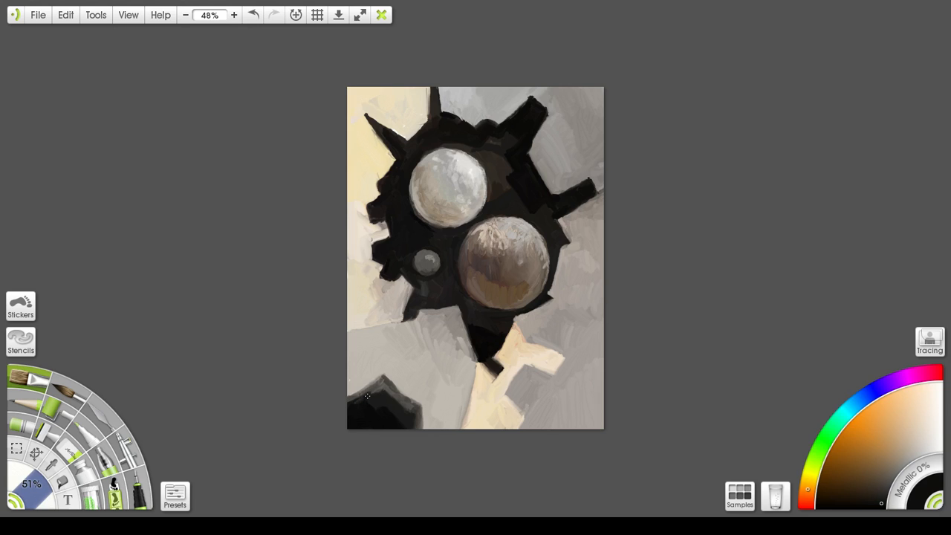
pyautogui.moveTo(369, 395); pyautogui.dragTo(379, 387)
pyautogui.moveTo(378, 401)
pyautogui.mouseDown()
pyautogui.moveTo(397, 402)
pyautogui.moveTo(386, 388)
pyautogui.moveTo(413, 409)
pyautogui.moveTo(405, 422)
pyautogui.moveTo(416, 412)
pyautogui.moveTo(419, 425)
pyautogui.moveTo(418, 417)
pyautogui.mouseUp()
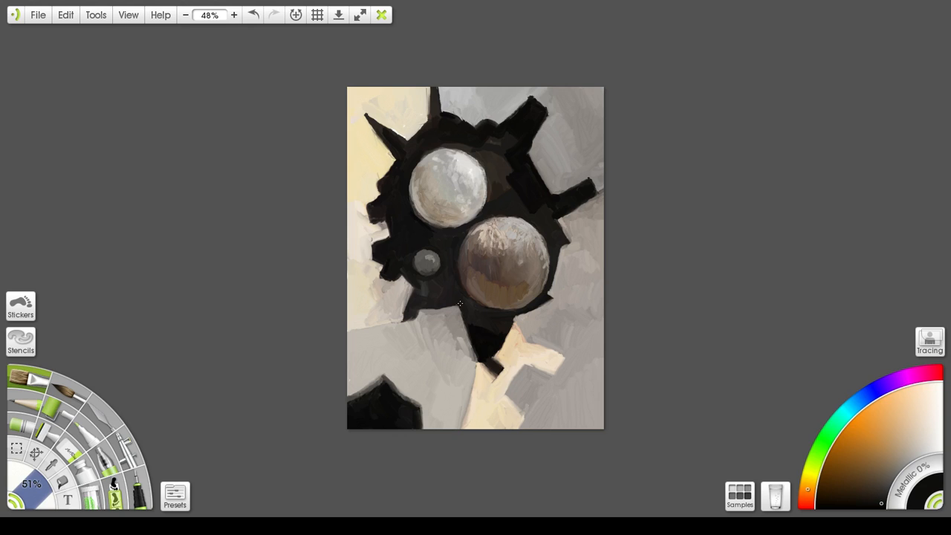
pyautogui.moveTo(460, 304)
pyautogui.mouseDown()
pyautogui.moveTo(472, 345)
pyautogui.moveTo(479, 341)
pyautogui.mouseUp()
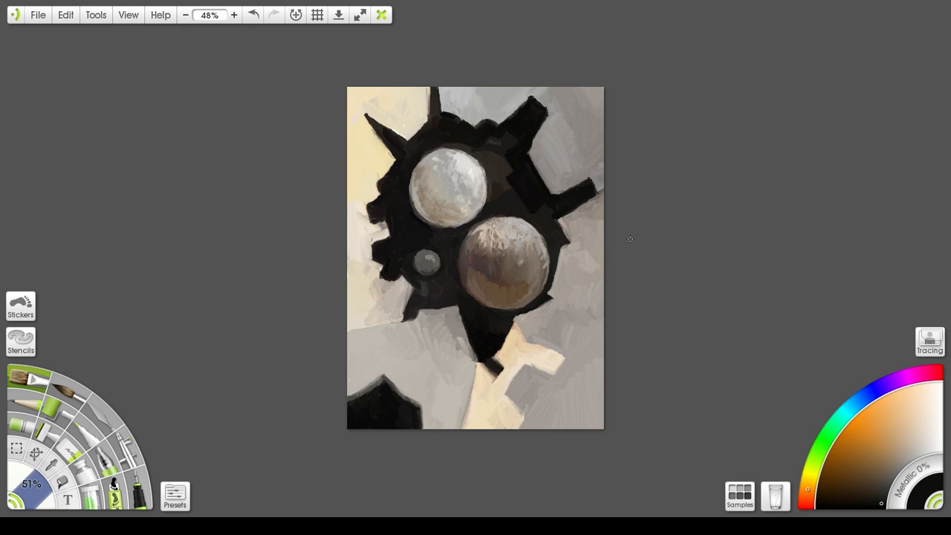
# Soften the brown sphere's upper highlights with the Palette Knife and touch them up with a light beige-grey oil brush
pyautogui.click(101, 418)
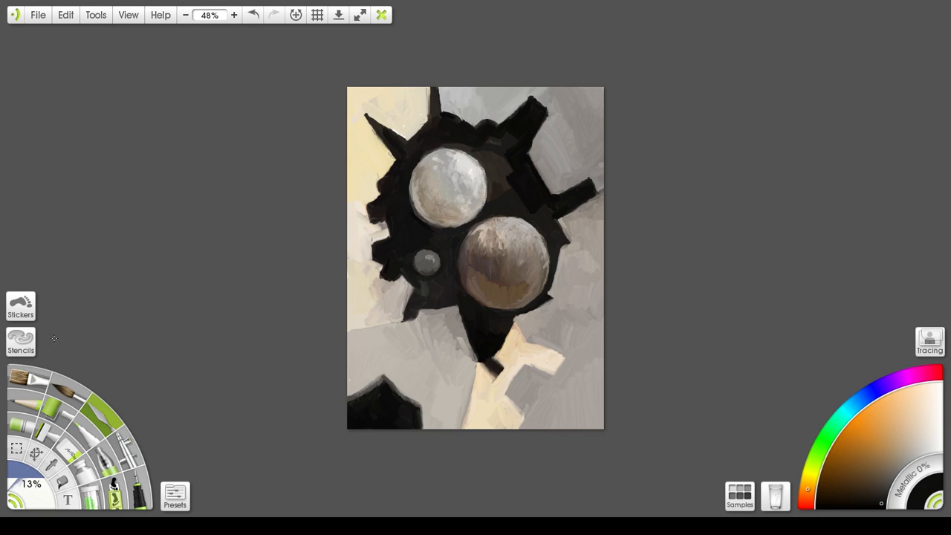
pyautogui.click(32, 373)
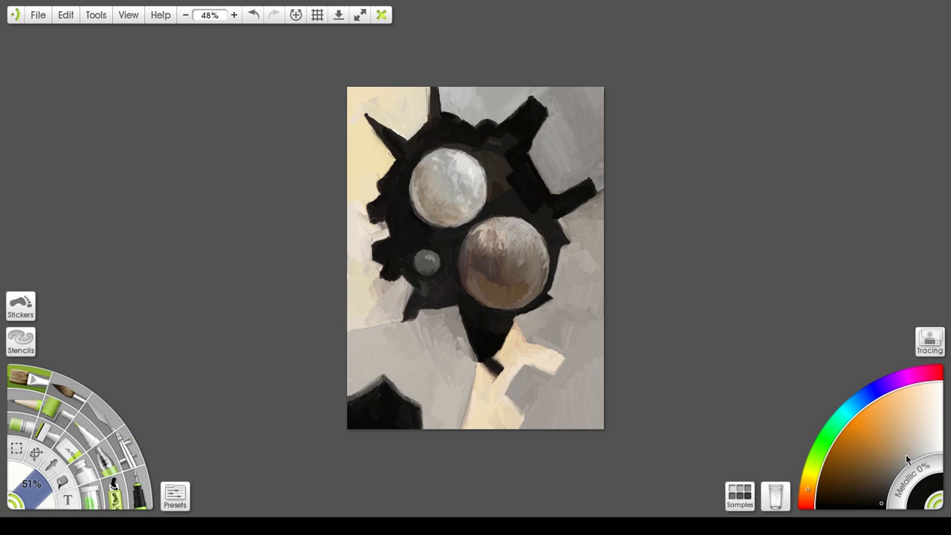
pyautogui.moveTo(906, 454)
pyautogui.mouseDown()
pyautogui.moveTo(919, 463)
pyautogui.moveTo(913, 450)
pyautogui.mouseUp()
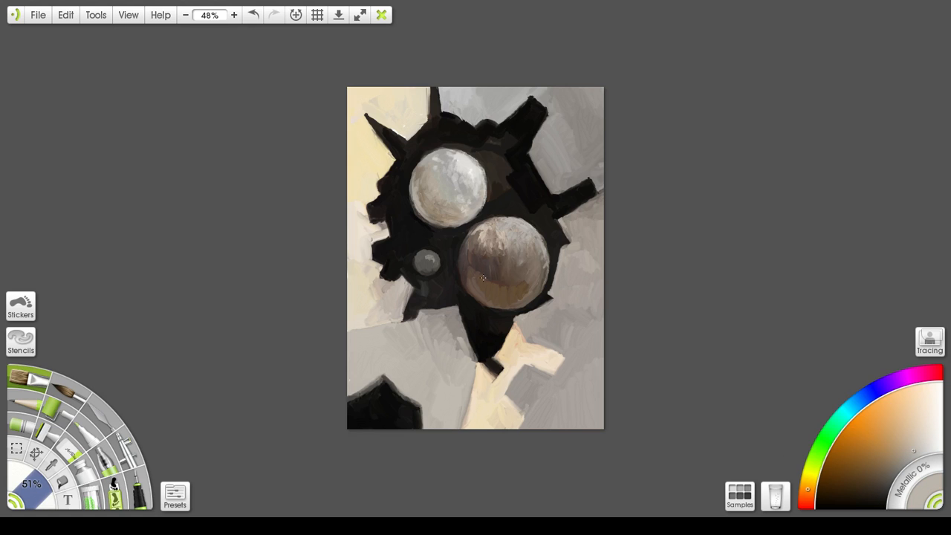
# Darken the brown sphere's lower left with dark brown and dab ragged dark strokes across its right half
pyautogui.click(874, 492)
pyautogui.moveTo(477, 268)
pyautogui.mouseDown()
pyautogui.moveTo(494, 295)
pyautogui.moveTo(480, 277)
pyautogui.moveTo(473, 286)
pyautogui.moveTo(499, 292)
pyautogui.moveTo(475, 286)
pyautogui.moveTo(489, 298)
pyautogui.mouseUp()
pyautogui.moveTo(471, 264)
pyautogui.mouseDown()
pyautogui.moveTo(471, 283)
pyautogui.moveTo(468, 268)
pyautogui.mouseUp()
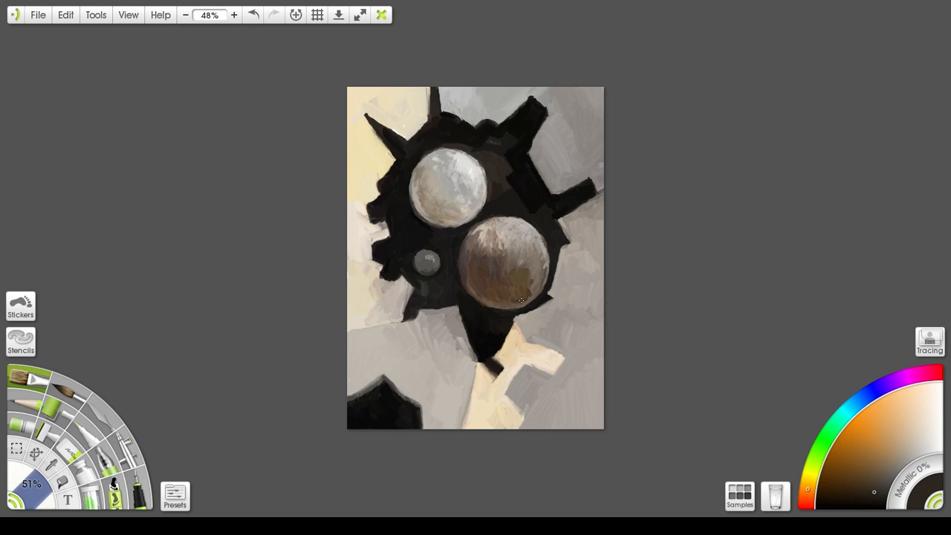
pyautogui.click(519, 260)
pyautogui.moveTo(525, 254)
pyautogui.mouseDown()
pyautogui.moveTo(525, 266)
pyautogui.moveTo(535, 260)
pyautogui.mouseUp()
pyautogui.click(518, 271)
pyautogui.moveTo(532, 272)
pyautogui.mouseDown()
pyautogui.moveTo(538, 255)
pyautogui.moveTo(535, 278)
pyautogui.moveTo(541, 265)
pyautogui.mouseUp()
pyautogui.click(511, 271)
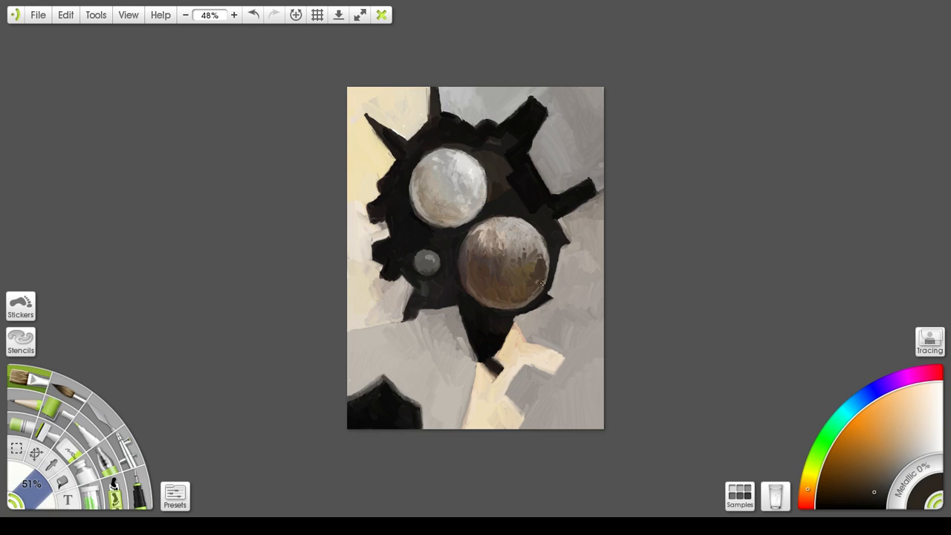
# Blend the brown sphere's right half with the Palette Knife and rework it using grey touches and dark brown oil strokes
pyautogui.click(103, 402)
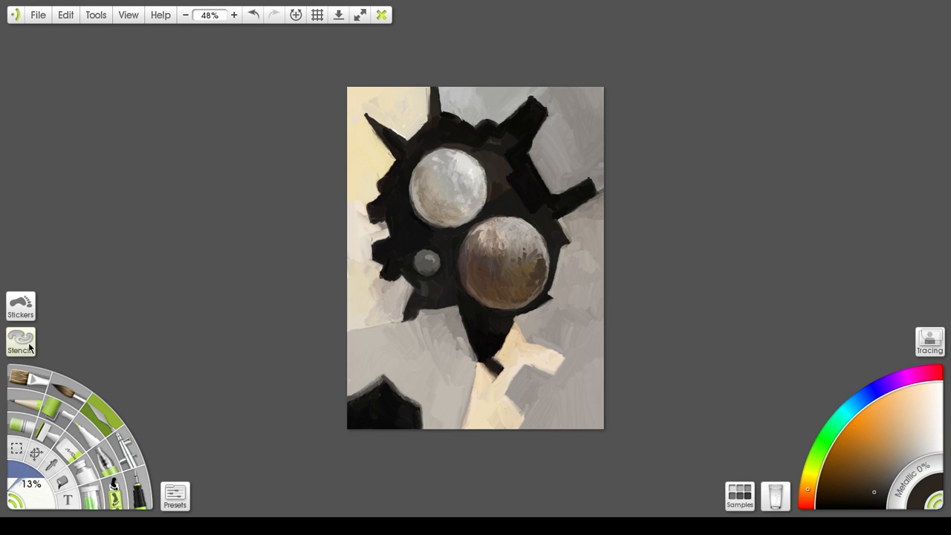
pyautogui.click(46, 370)
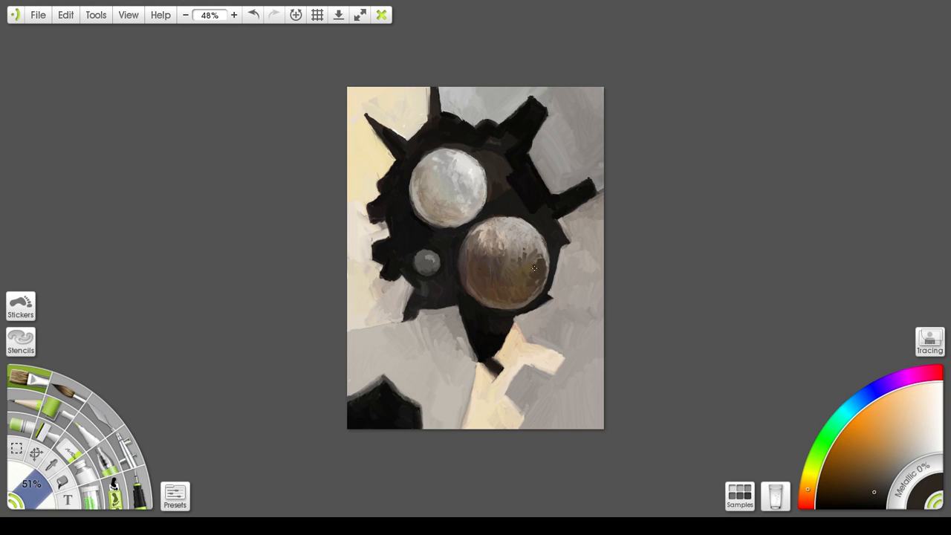
pyautogui.click(895, 473)
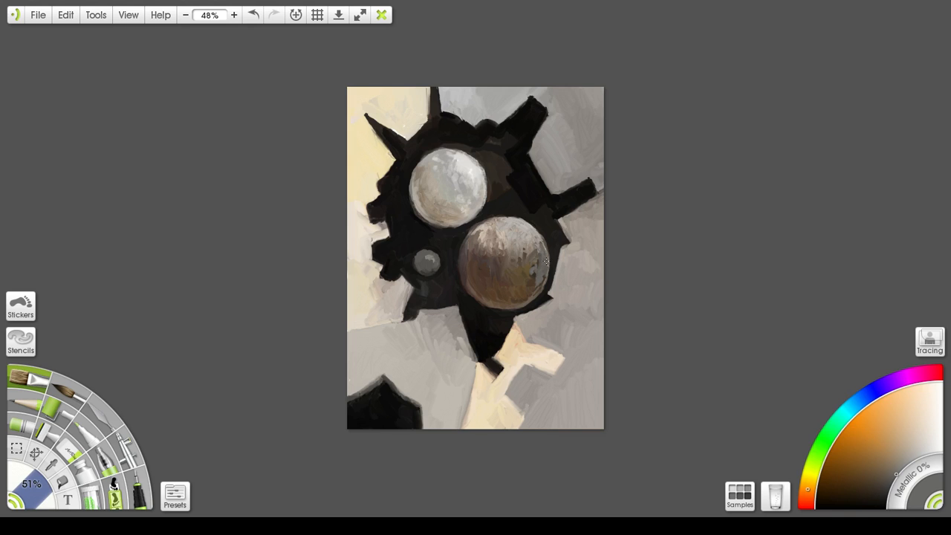
pyautogui.click(863, 495)
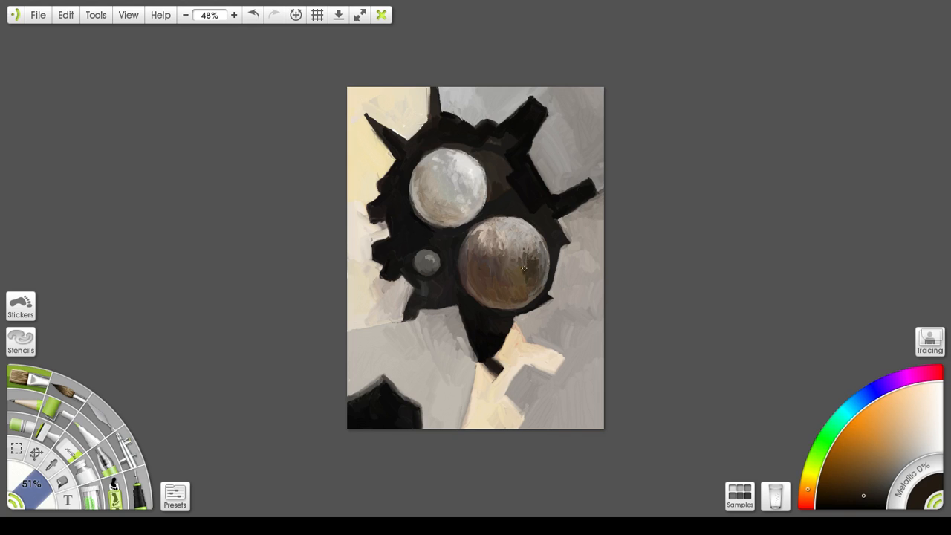
pyautogui.moveTo(526, 269)
pyautogui.mouseDown()
pyautogui.moveTo(533, 257)
pyautogui.moveTo(533, 292)
pyautogui.moveTo(546, 254)
pyautogui.moveTo(529, 297)
pyautogui.mouseUp()
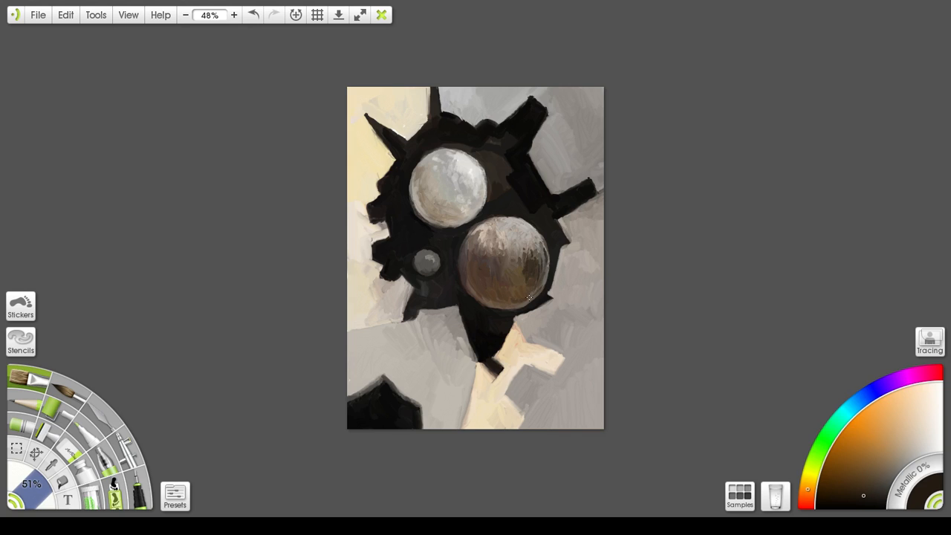
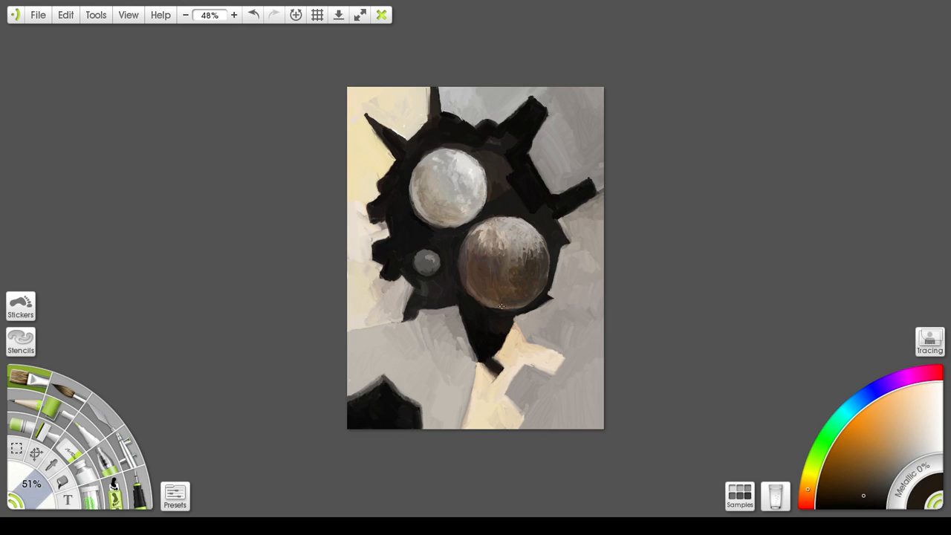
# Touch up the brown sphere's rim with beige and even out the pale sphere's upper surface with light grey
pyautogui.click(910, 448)
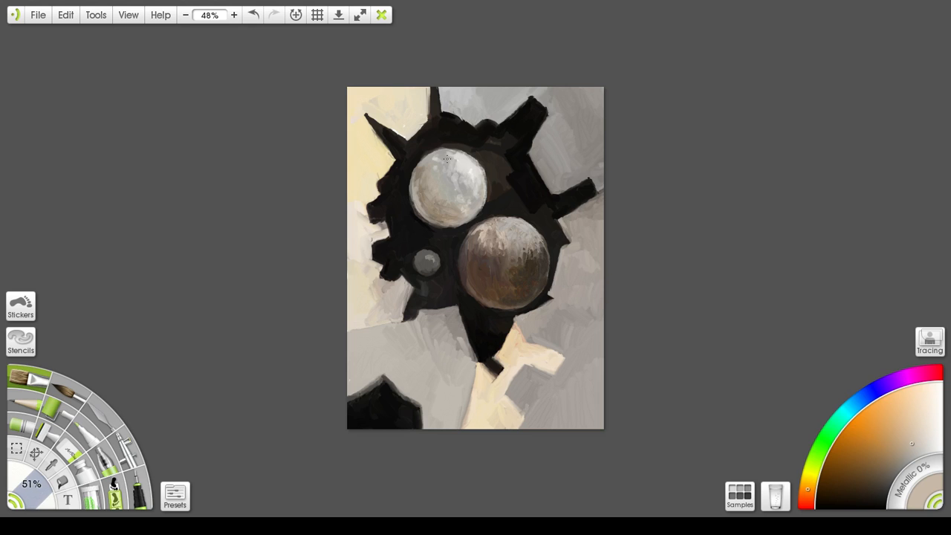
pyautogui.keyDown('alt'); pyautogui.click(443, 178); pyautogui.keyUp('alt')
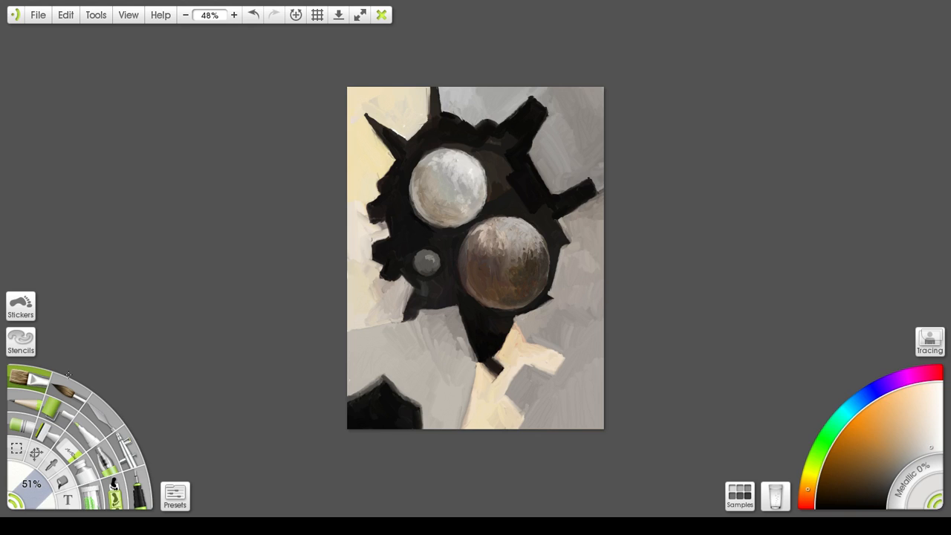
# Darken the gap between the spheres with near-black and widen the bottom spike's upper left side
pyautogui.moveTo(886, 506); pyautogui.dragTo(878, 510)
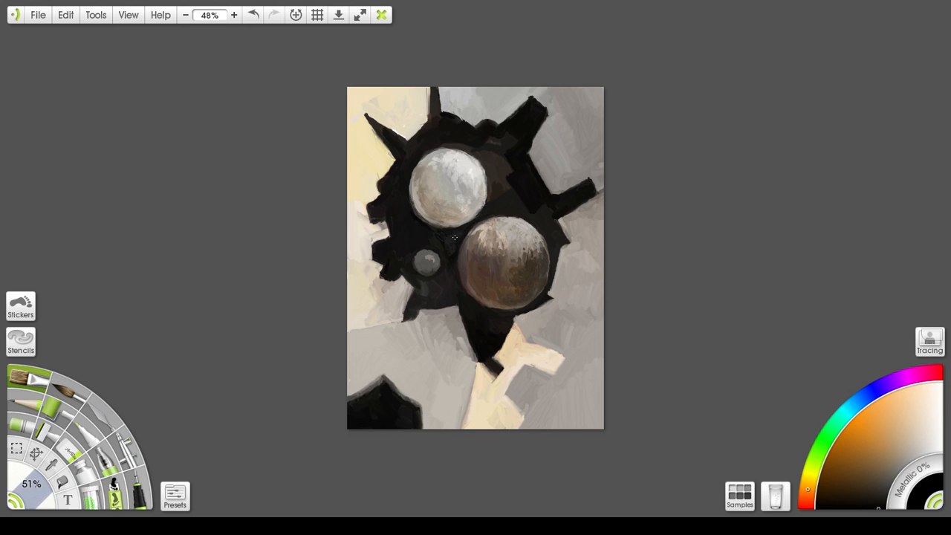
pyautogui.click(852, 509)
pyautogui.keyDown('alt'); pyautogui.click(482, 280); pyautogui.keyUp('alt')
pyautogui.moveTo(478, 335); pyautogui.dragTo(444, 289)
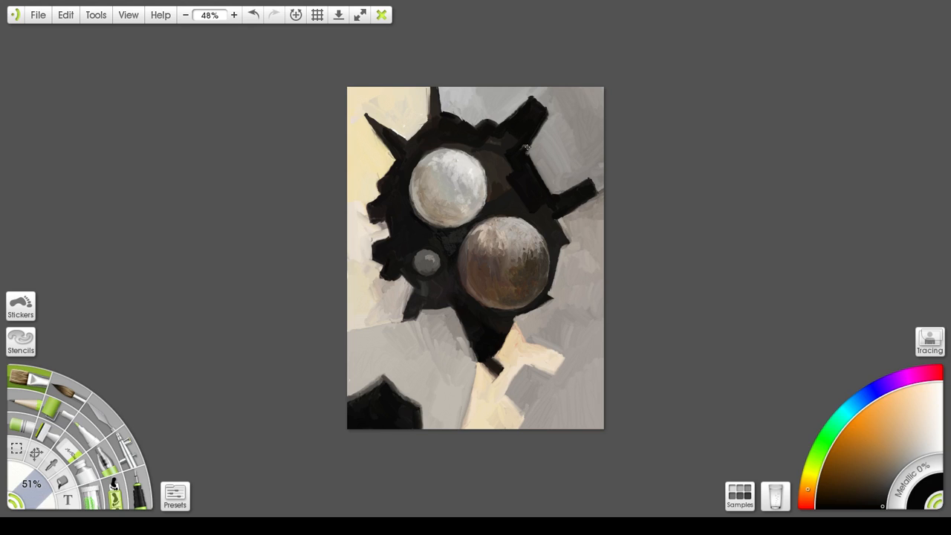
# Thicken the hole's upper-right edge with black where it meets the upper-right spike
pyautogui.moveTo(528, 144); pyautogui.dragTo(519, 159)
pyautogui.moveTo(535, 128); pyautogui.dragTo(530, 171)
pyautogui.moveTo(535, 135)
pyautogui.mouseDown()
pyautogui.moveTo(526, 154)
pyautogui.moveTo(533, 177)
pyautogui.moveTo(539, 167)
pyautogui.mouseUp()
# Shade the pale sphere's lower left with brown and touch up the brown sphere's bottom with dark brown
pyautogui.click(878, 466)
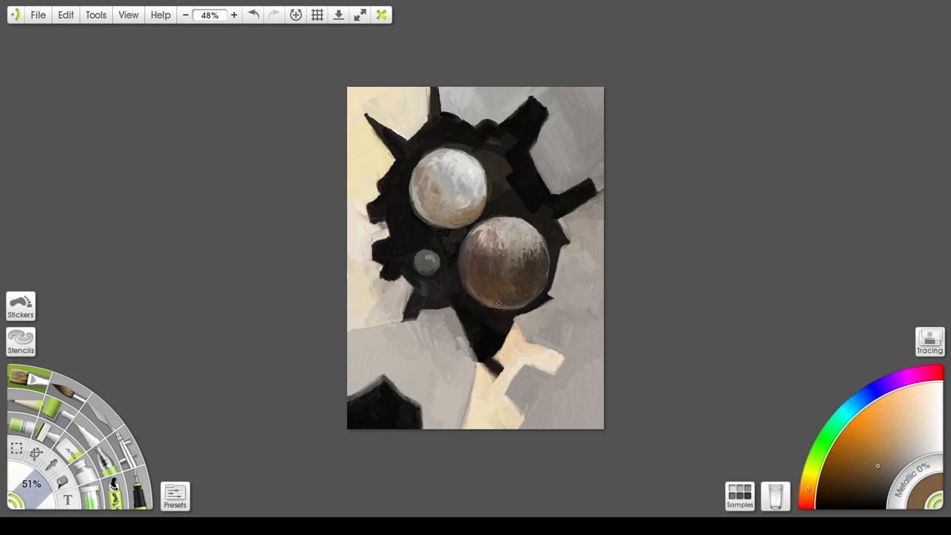
pyautogui.click(869, 494)
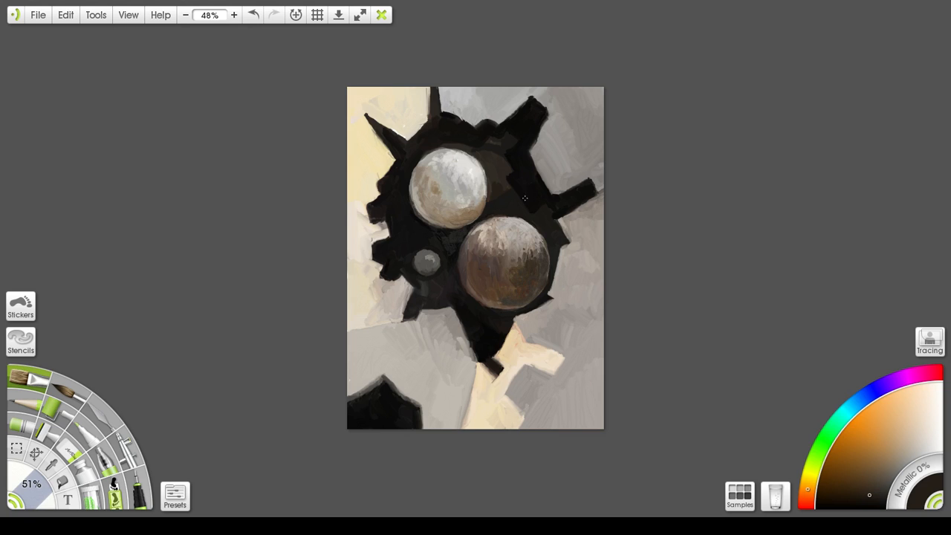
# Try painting a small brown and beige form in the dark area at the pale sphere's upper right
pyautogui.click(873, 509)
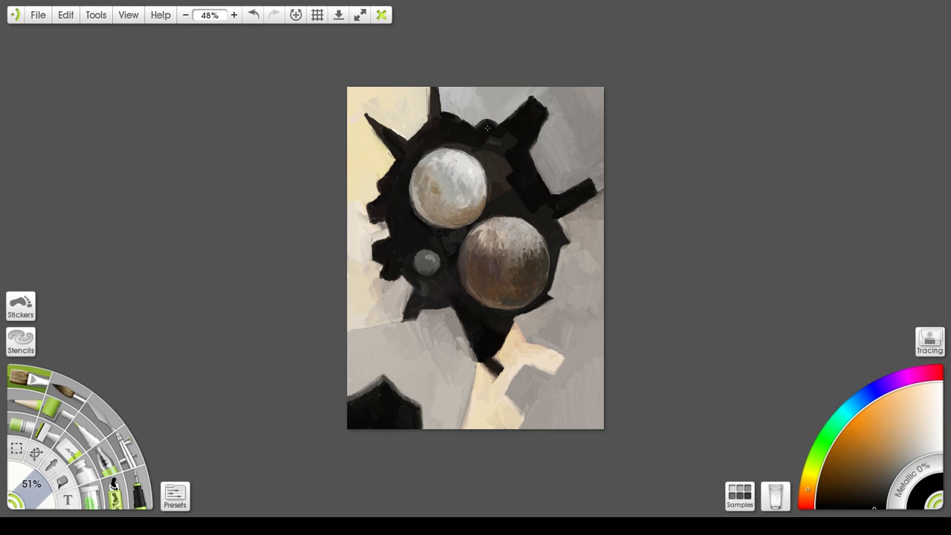
pyautogui.moveTo(488, 157); pyautogui.dragTo(495, 172)
pyautogui.click(909, 437)
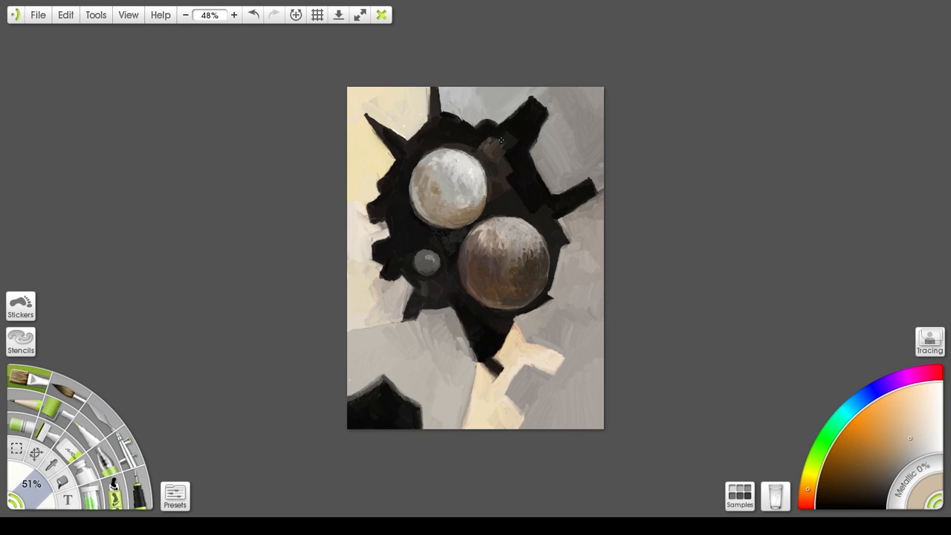
pyautogui.moveTo(501, 139)
pyautogui.mouseDown()
pyautogui.moveTo(513, 139)
pyautogui.moveTo(496, 147)
pyautogui.mouseUp()
pyautogui.moveTo(491, 150)
pyautogui.mouseDown()
pyautogui.moveTo(501, 159)
pyautogui.moveTo(495, 153)
pyautogui.mouseUp()
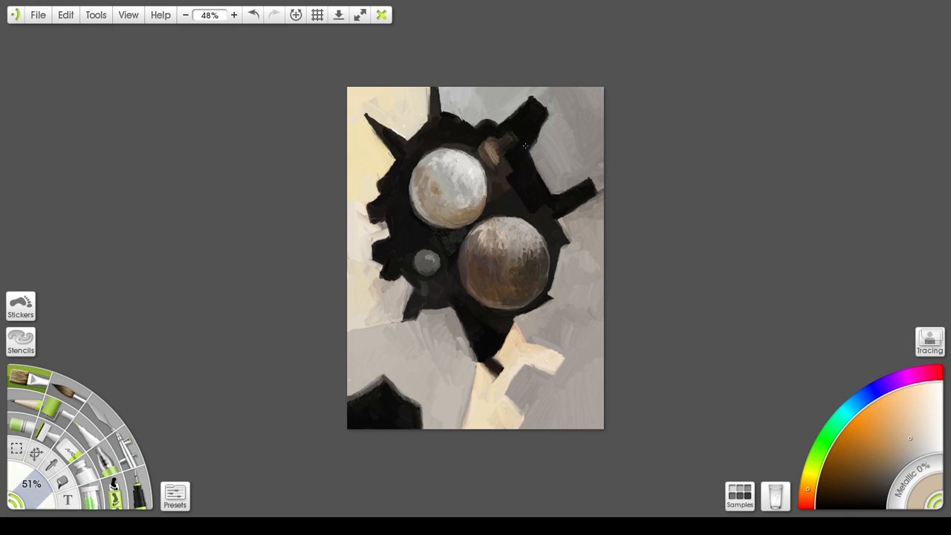
pyautogui.moveTo(491, 144); pyautogui.dragTo(505, 159)
# Paint black over the small beige form and the brownish area to the right of the pale sphere
pyautogui.click(882, 502)
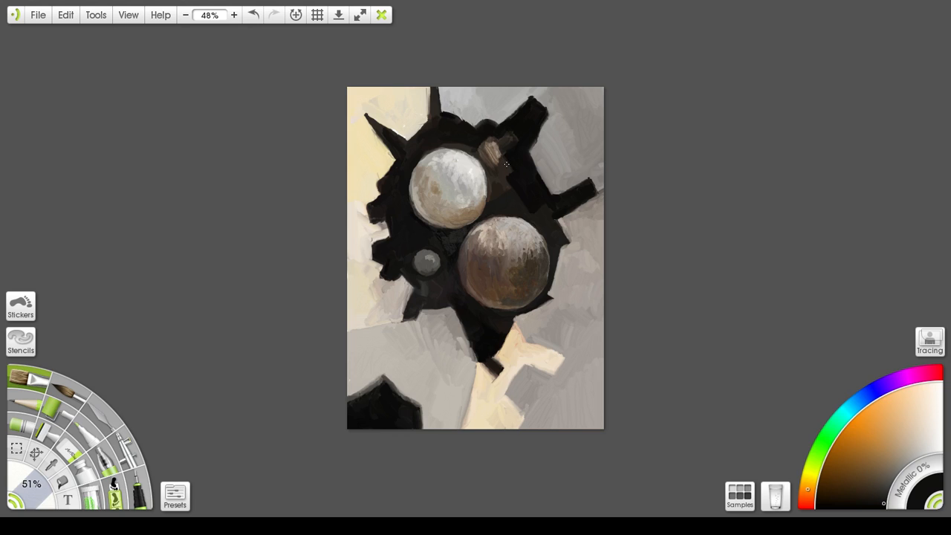
pyautogui.moveTo(490, 147)
pyautogui.mouseDown()
pyautogui.moveTo(495, 169)
pyautogui.moveTo(498, 154)
pyautogui.moveTo(489, 154)
pyautogui.moveTo(499, 154)
pyautogui.moveTo(487, 148)
pyautogui.moveTo(509, 172)
pyautogui.moveTo(490, 142)
pyautogui.moveTo(490, 153)
pyautogui.moveTo(505, 151)
pyautogui.moveTo(506, 138)
pyautogui.moveTo(523, 135)
pyautogui.moveTo(485, 138)
pyautogui.moveTo(487, 146)
pyautogui.moveTo(479, 139)
pyautogui.moveTo(504, 160)
pyautogui.moveTo(507, 149)
pyautogui.moveTo(486, 143)
pyautogui.moveTo(497, 155)
pyautogui.moveTo(491, 141)
pyautogui.moveTo(499, 152)
pyautogui.moveTo(519, 139)
pyautogui.moveTo(500, 163)
pyautogui.mouseUp()
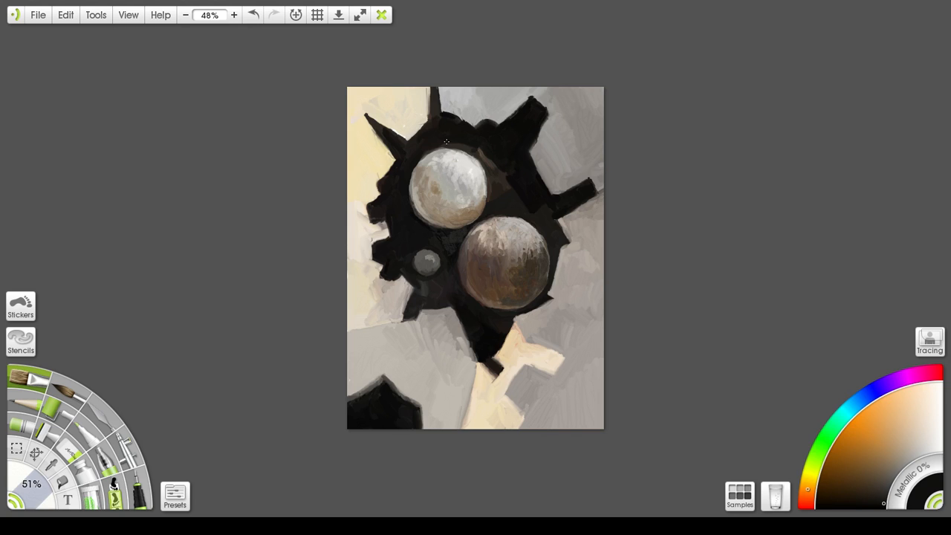
pyautogui.moveTo(447, 142)
pyautogui.mouseDown()
pyautogui.moveTo(491, 166)
pyautogui.moveTo(449, 138)
pyautogui.moveTo(470, 144)
pyautogui.moveTo(504, 173)
pyautogui.mouseUp()
pyautogui.moveTo(500, 174); pyautogui.dragTo(511, 197)
# Extend the pale sphere's right edge with beige-grey and light grey strokes
pyautogui.click(911, 456)
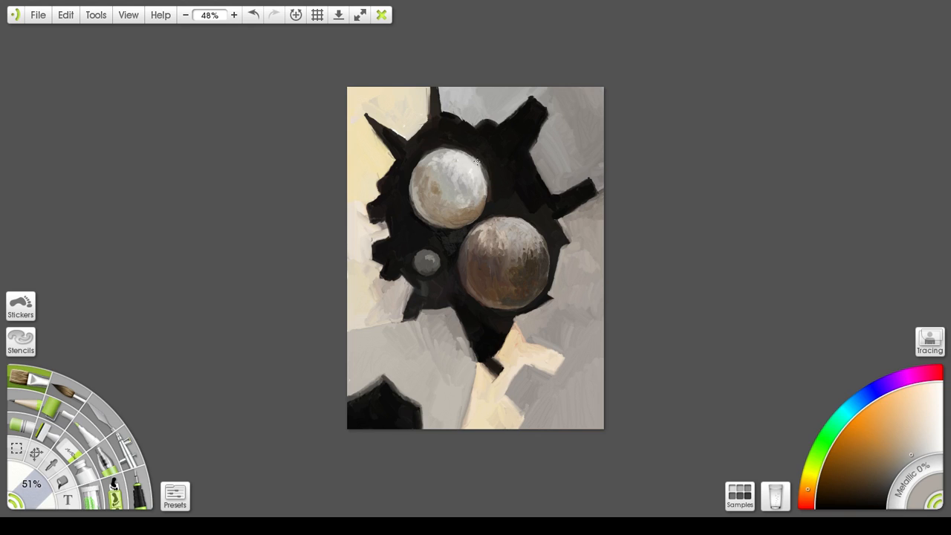
pyautogui.keyDown('alt'); pyautogui.click(536, 176); pyautogui.keyUp('alt')
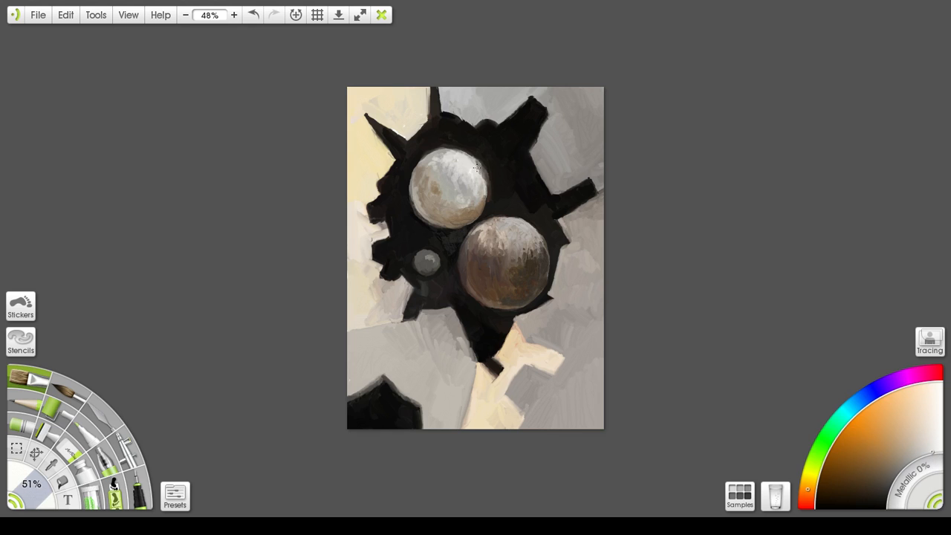
pyautogui.moveTo(482, 183)
pyautogui.mouseDown()
pyautogui.moveTo(474, 163)
pyautogui.moveTo(485, 198)
pyautogui.moveTo(486, 184)
pyautogui.mouseUp()
# Set the colour to black and reshape the upper-right spike's left edge and the bump beside it
pyautogui.click(880, 506)
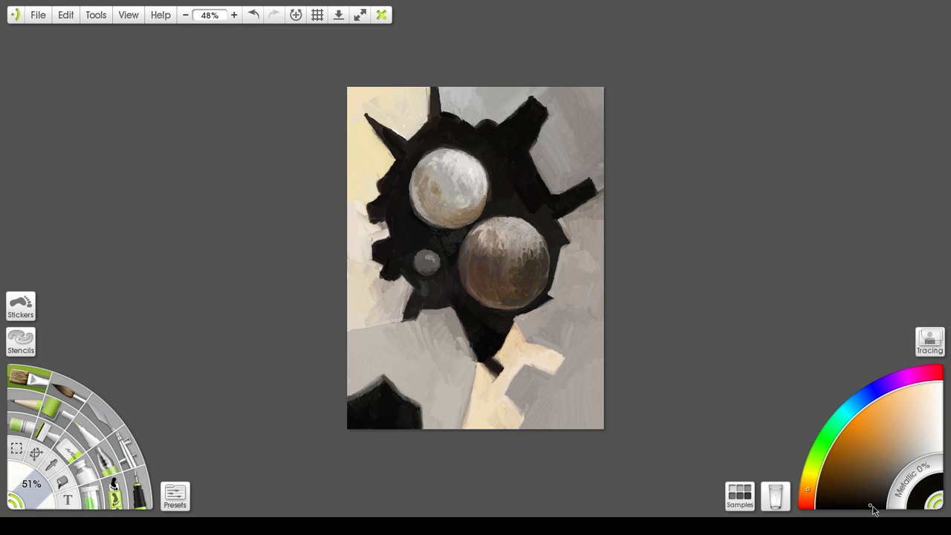
pyautogui.click(869, 507)
pyautogui.moveTo(531, 105); pyautogui.dragTo(499, 131)
# Set the oil brush size to 30% and sharpen the edges of the right and upper-right spikes with background grey
pyautogui.click(910, 459)
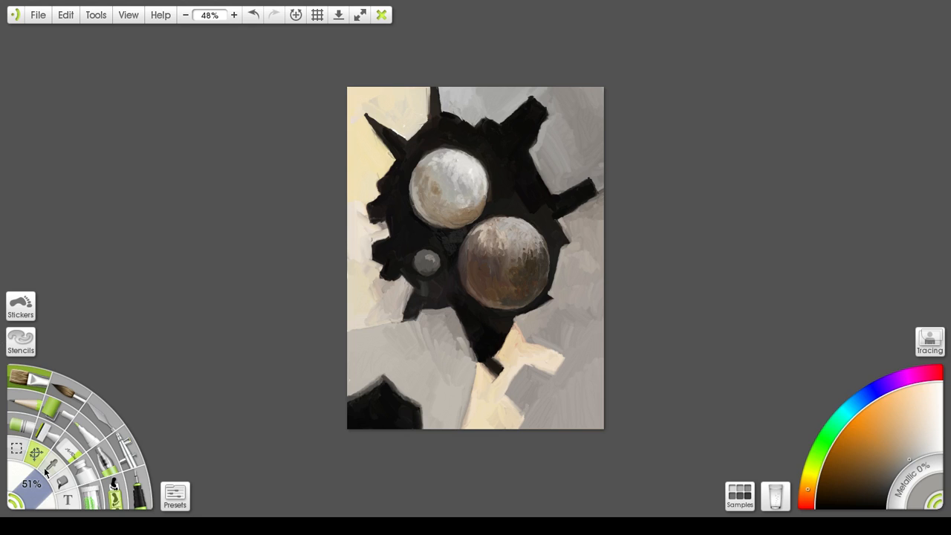
pyautogui.moveTo(46, 475)
pyautogui.mouseDown()
pyautogui.moveTo(41, 496)
pyautogui.moveTo(39, 482)
pyautogui.mouseUp()
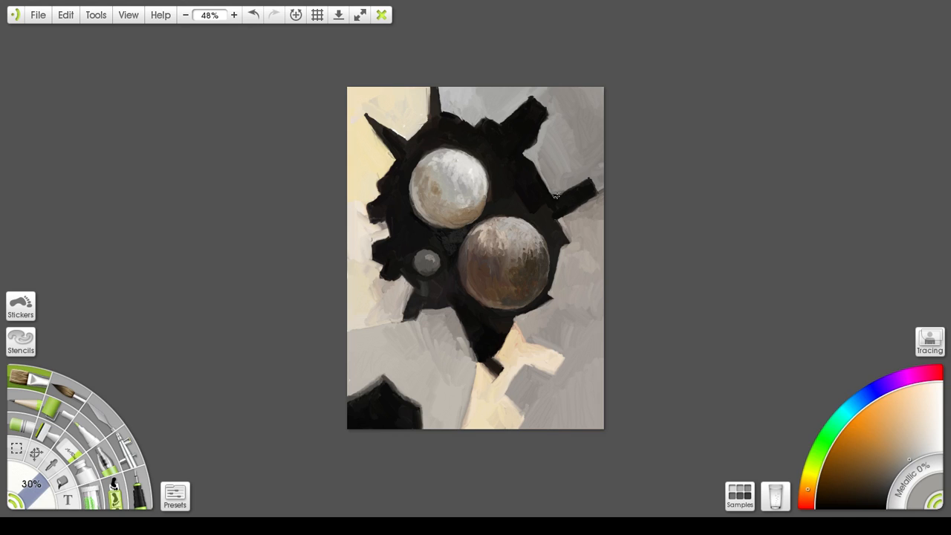
pyautogui.moveTo(556, 196); pyautogui.dragTo(584, 180)
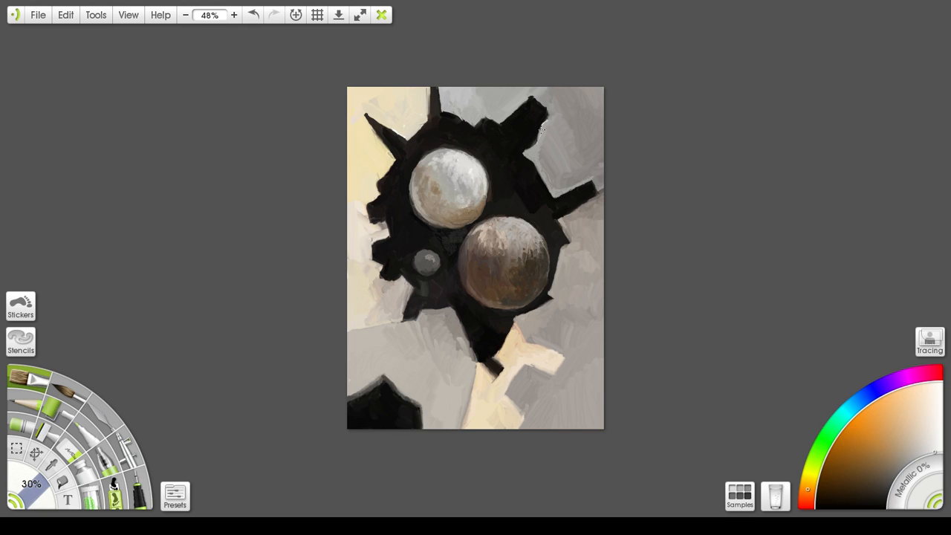
# Paint a thin white highlight along the grey area's edge between the upper-right spike and the right spike
pyautogui.moveTo(540, 137)
pyautogui.mouseDown()
pyautogui.moveTo(541, 124)
pyautogui.moveTo(521, 153)
pyautogui.moveTo(545, 126)
pyautogui.mouseUp()
pyautogui.moveTo(540, 146)
pyautogui.mouseDown()
pyautogui.moveTo(533, 159)
pyautogui.moveTo(525, 154)
pyautogui.mouseUp()
pyautogui.moveTo(549, 190); pyautogui.dragTo(555, 198)
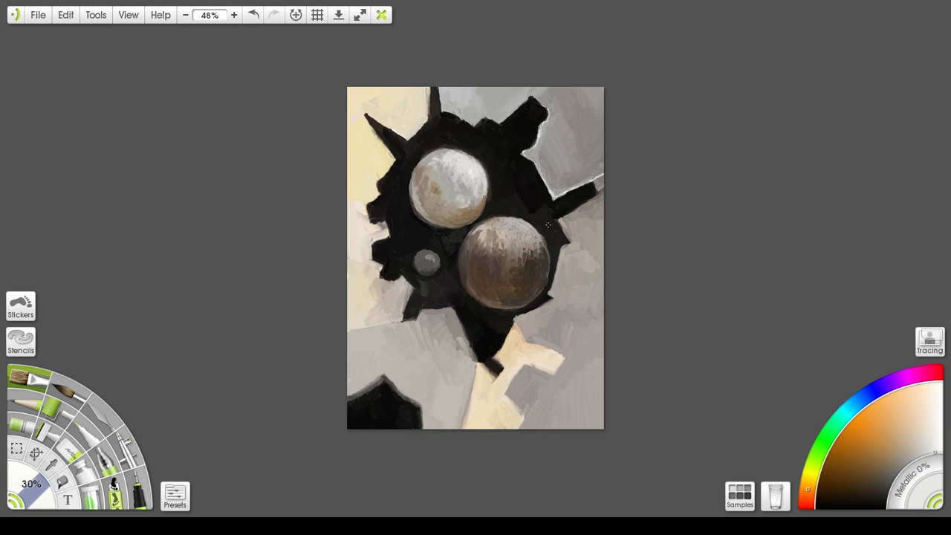
# Set the colour to black and refine the right and upper edges of the pale sphere
pyautogui.click(879, 507)
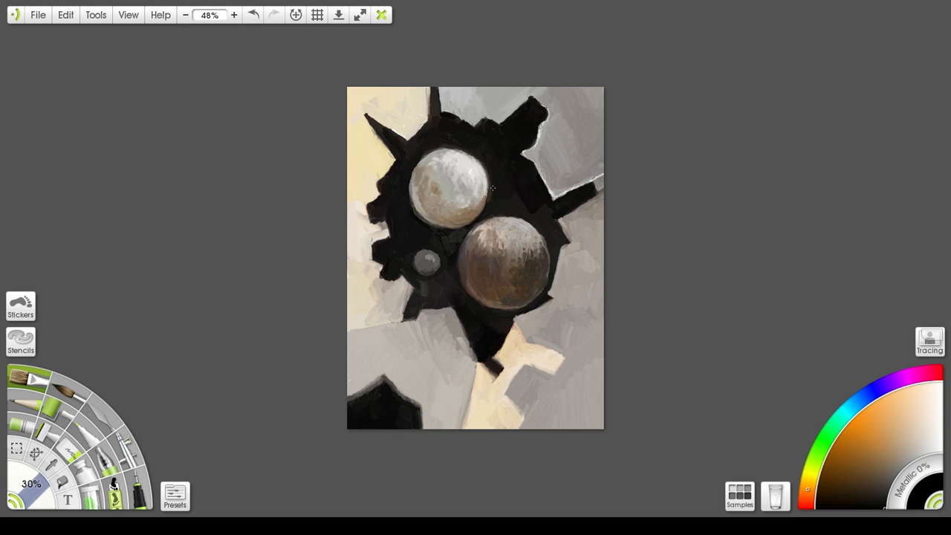
pyautogui.moveTo(488, 207); pyautogui.dragTo(491, 192)
pyautogui.moveTo(419, 157); pyautogui.dragTo(498, 147)
# Examine the overall composition and contrast of the painting at several sizes
pyautogui.scroll(1, 510, 250)
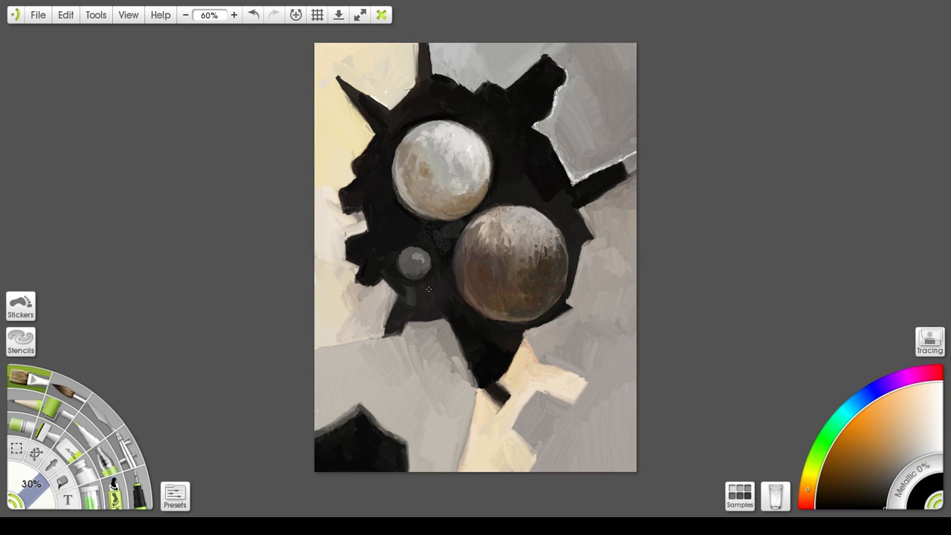
pyautogui.scroll(-5, 435, 274)
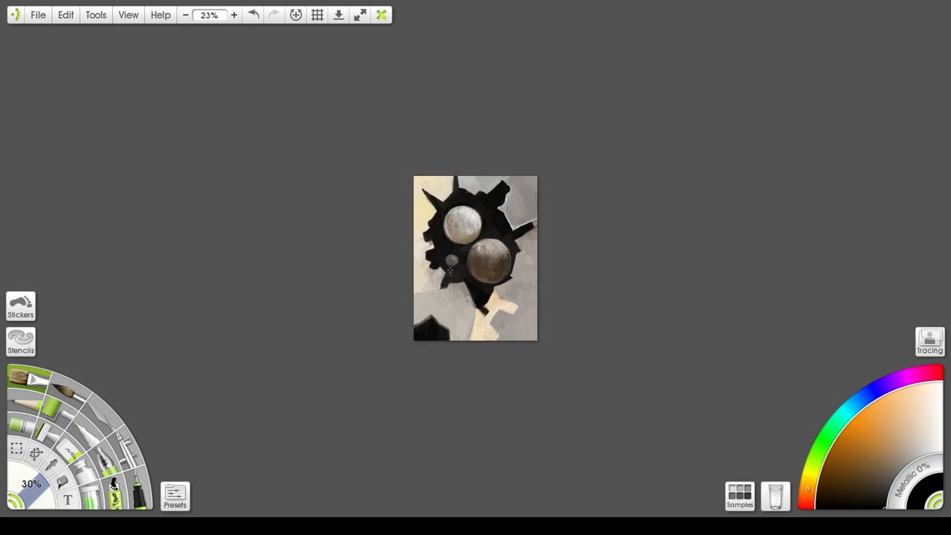
pyautogui.scroll(-3, 647, 223)
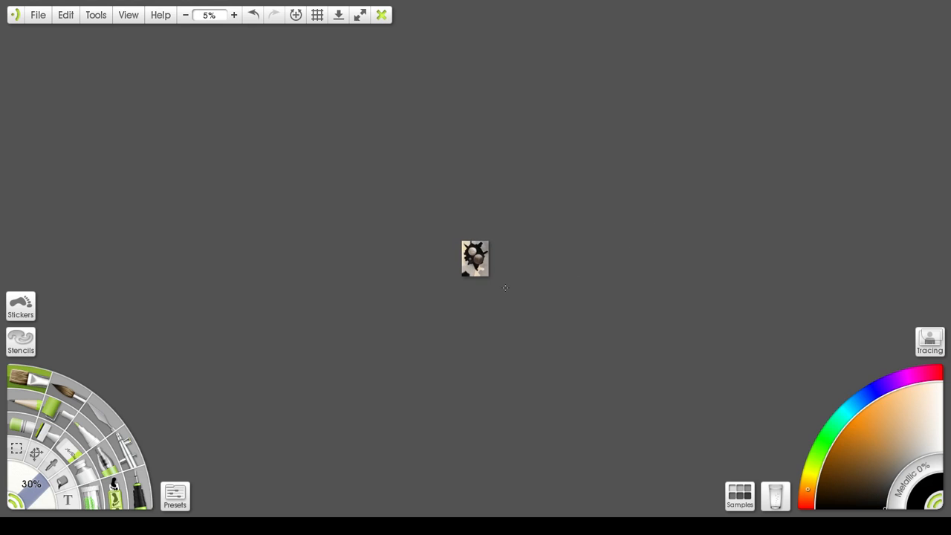
pyautogui.scroll(3, 503, 286)
pyautogui.scroll(4, 503, 286)
pyautogui.scroll(-4, 503, 286)
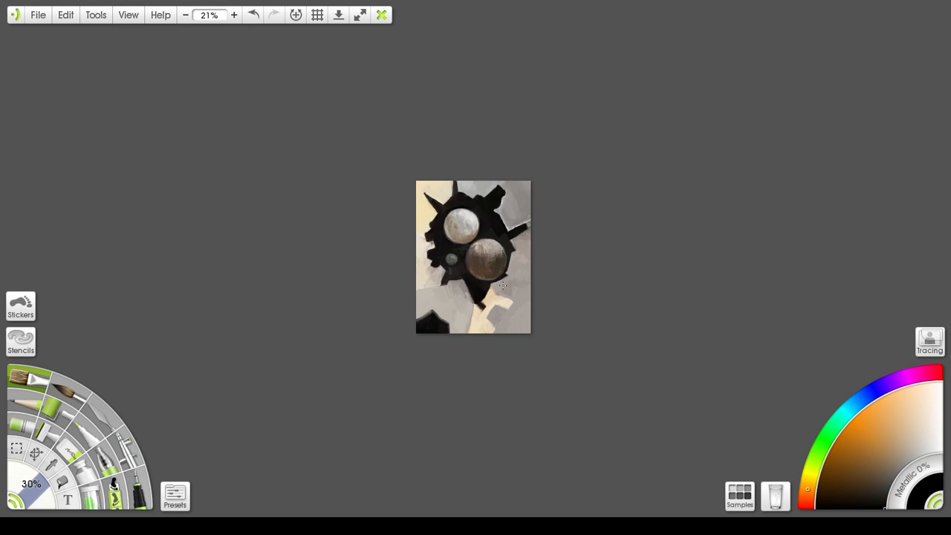
pyautogui.scroll(2, 503, 286)
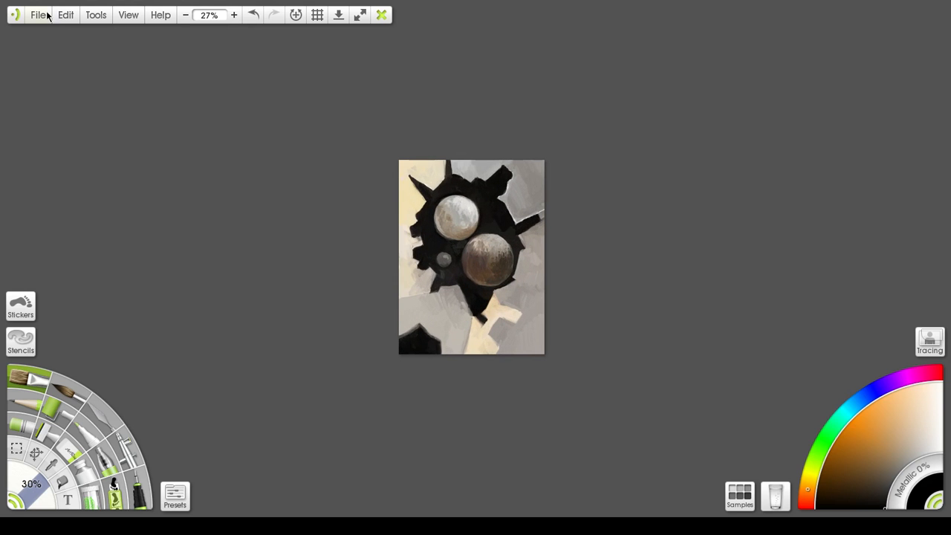